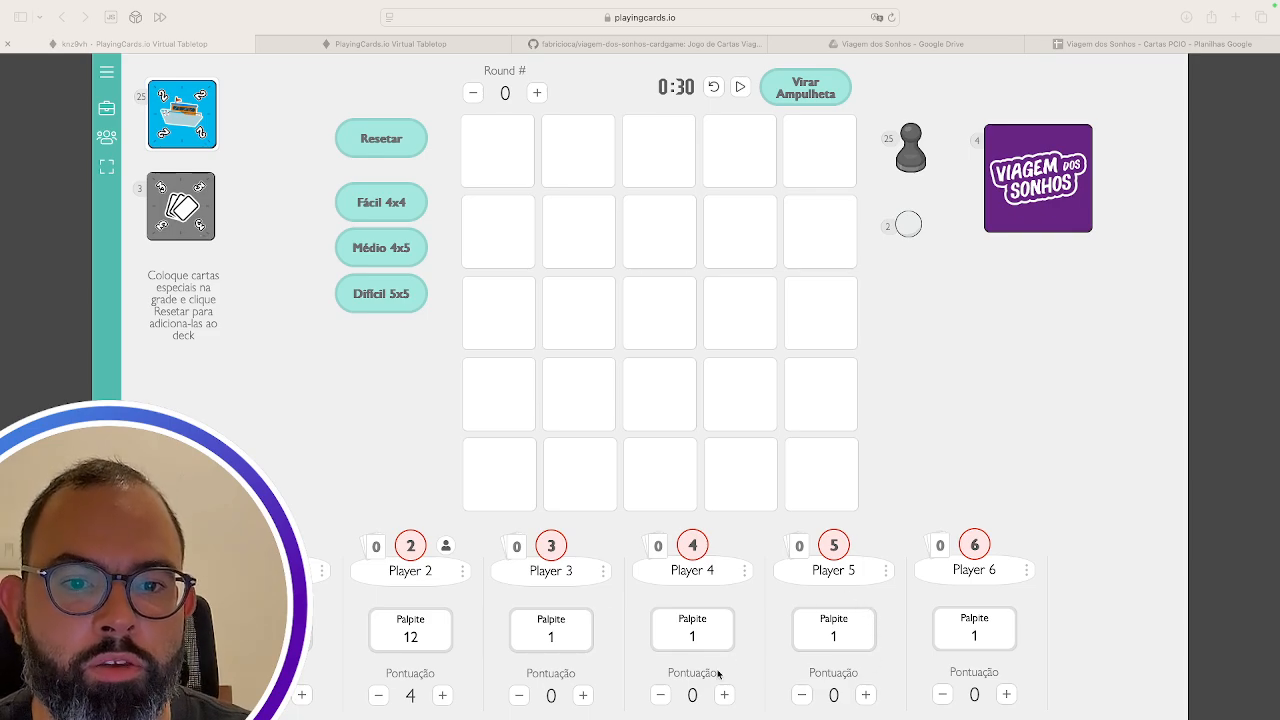
key("ctrl+Left")
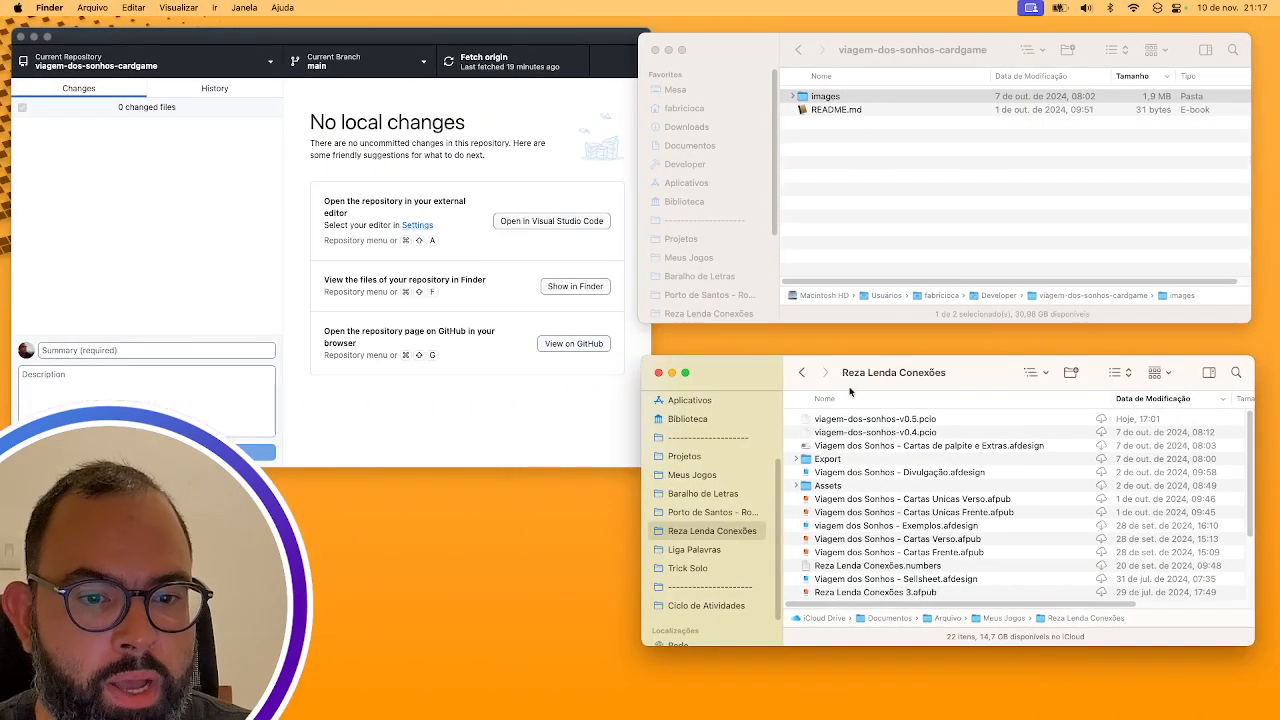
left_click(885, 434)
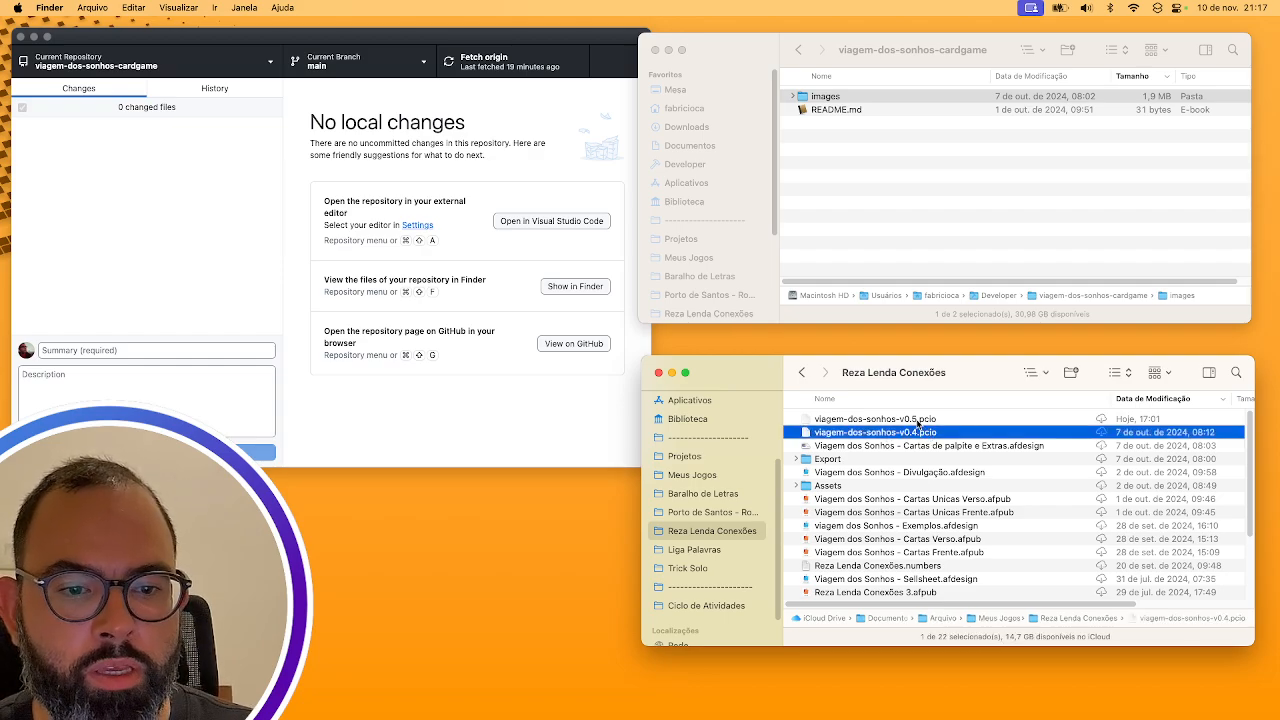
left_click(922, 419)
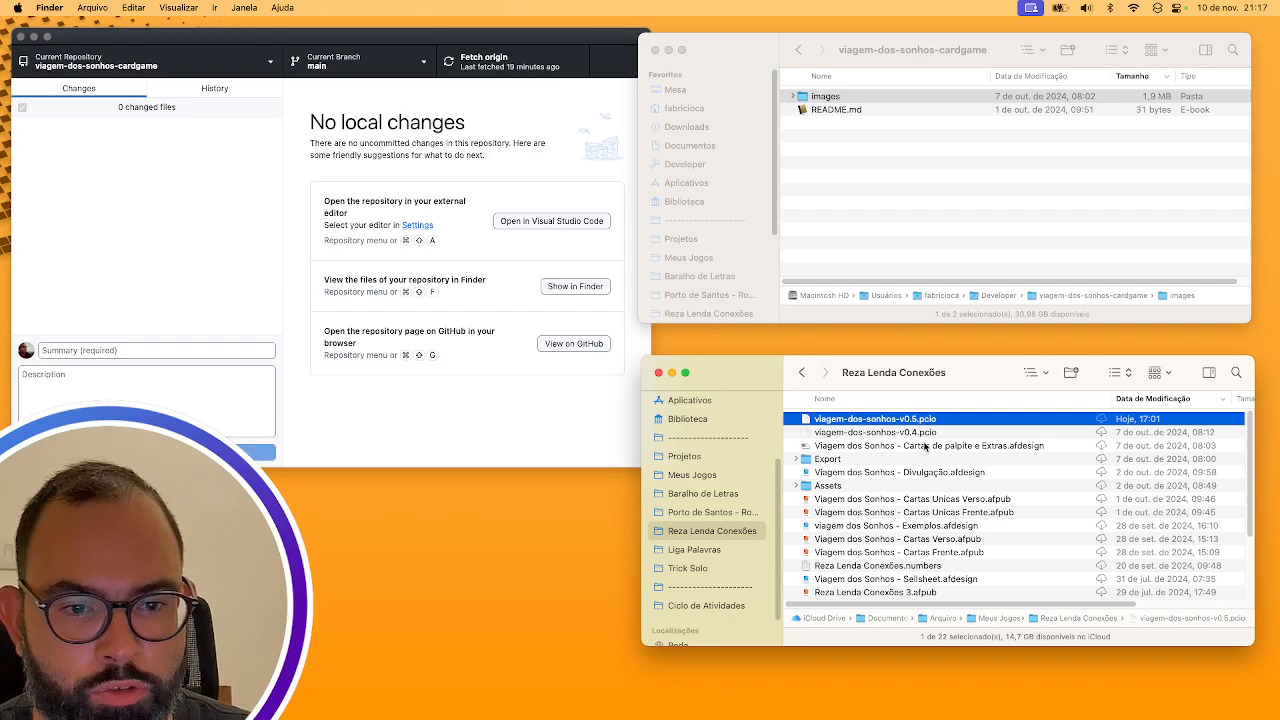
key("ctrl+Right")
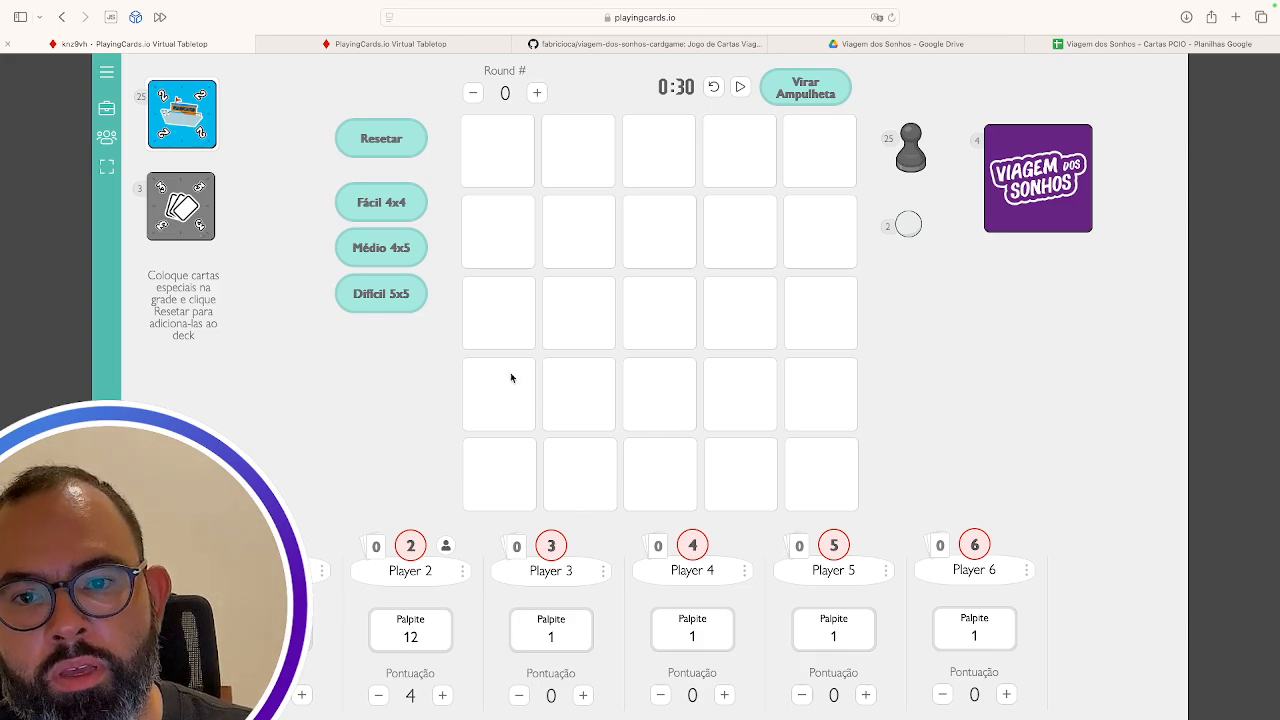
Deal the Fácil 4x4 grid, then use Resetar to shuffle all 25 cards back into the deck
left_click(383, 204)
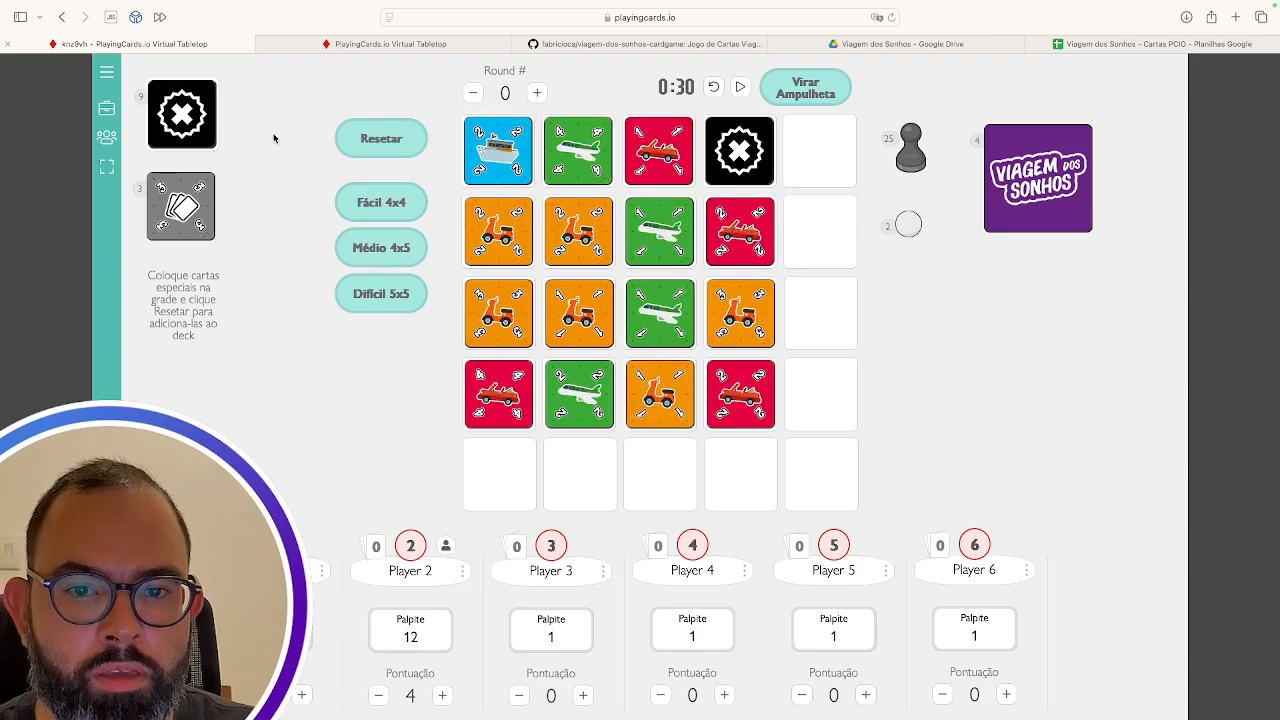
left_click(381, 140)
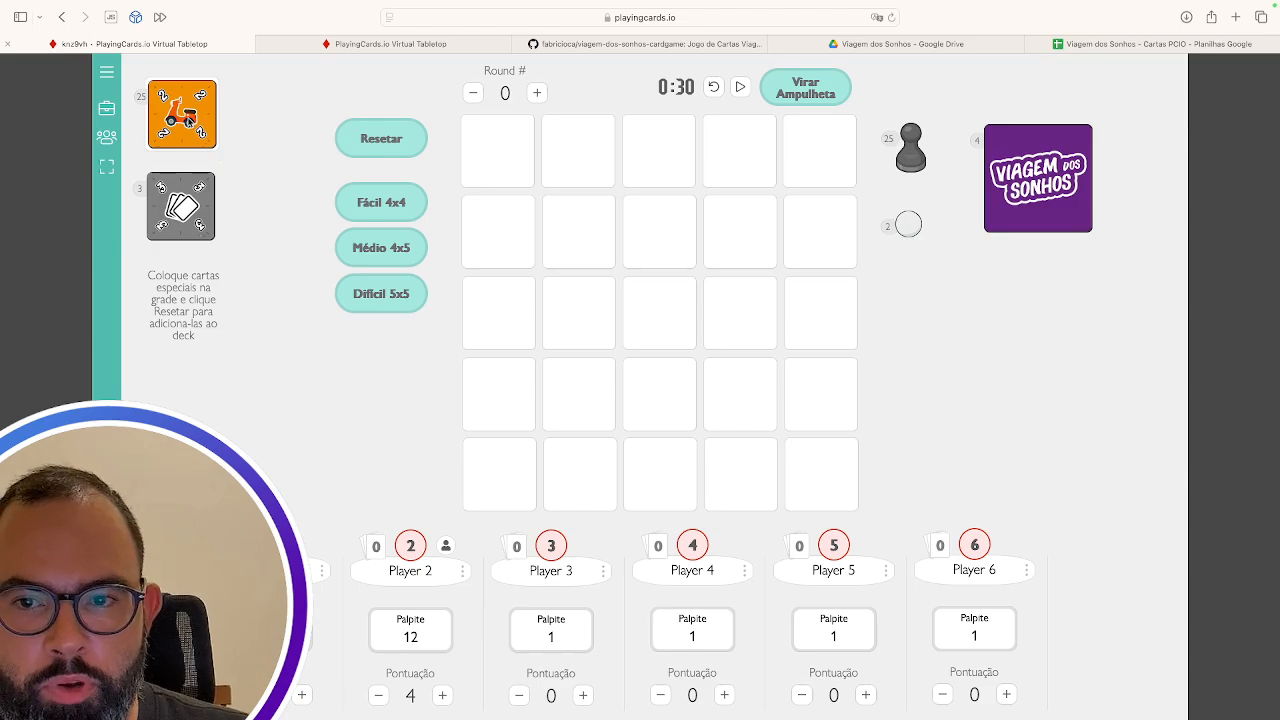
Place the scooter, black X and green plane cards in the grid and flip the scooter card
left_click_drag(196, 124, 605, 166)
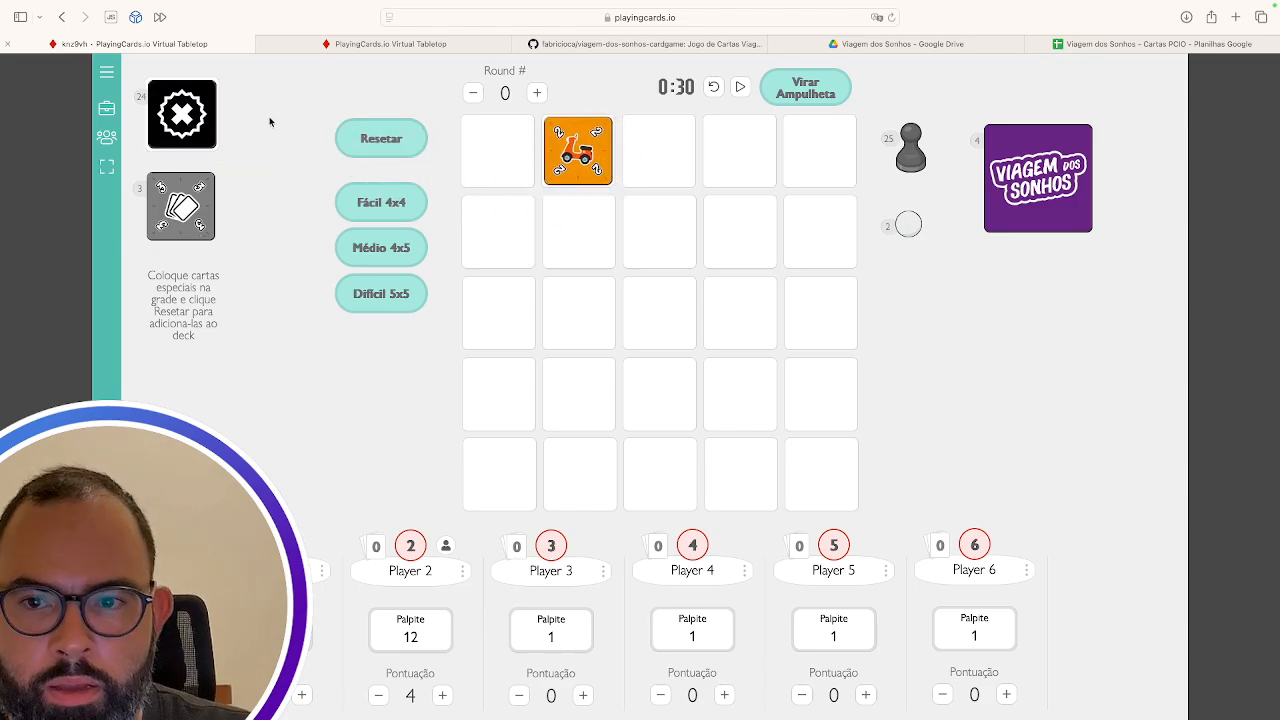
left_click_drag(199, 129, 609, 251)
left_click_drag(190, 120, 677, 160)
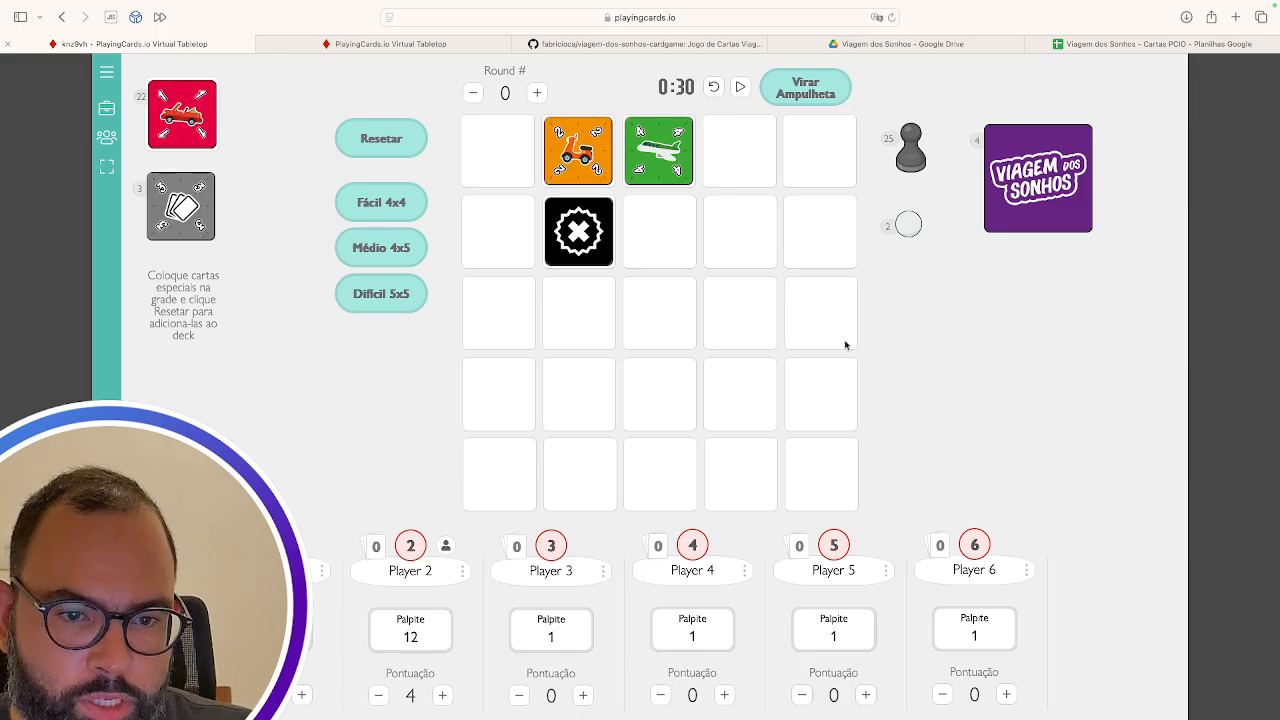
left_click_drag(676, 114, 677, 236)
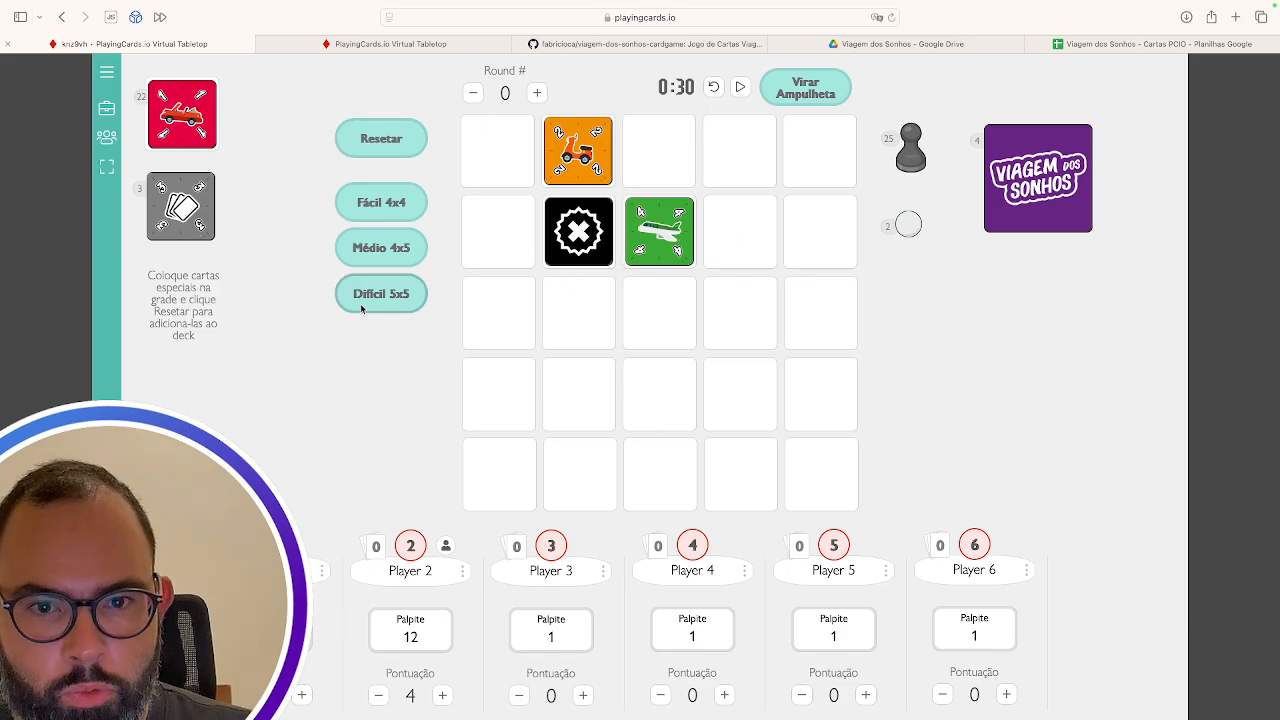
left_click(578, 162)
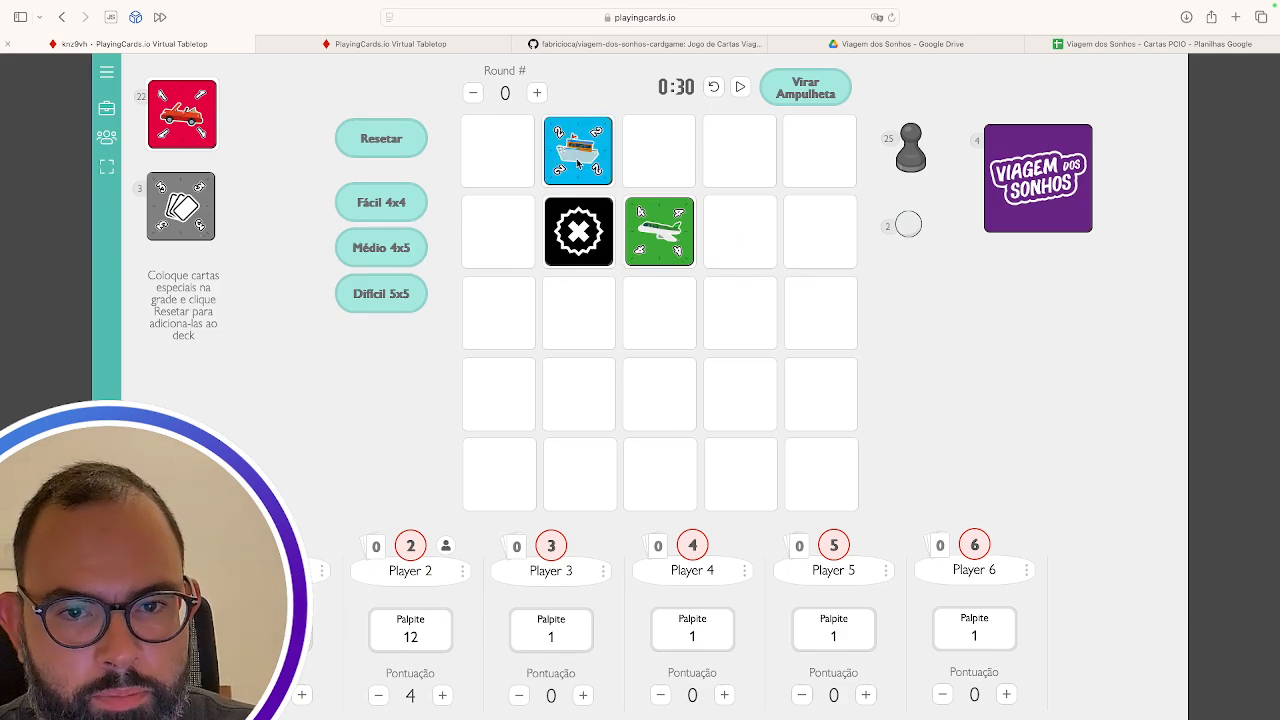
Pull a Viagem dos Sonhos card beside its deck, flip it to TROCA, then face-down again
left_click_drag(1028, 179, 948, 329)
left_click(950, 329)
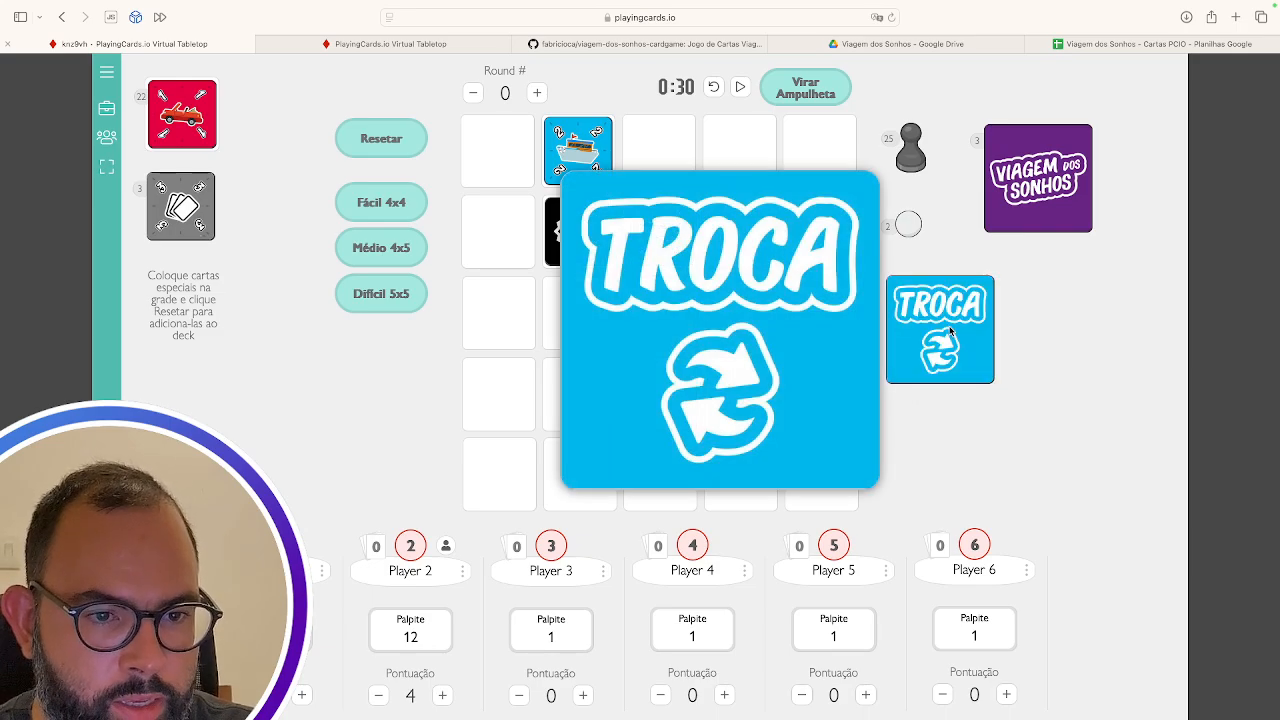
left_click(950, 329)
mouse_move(945, 325)
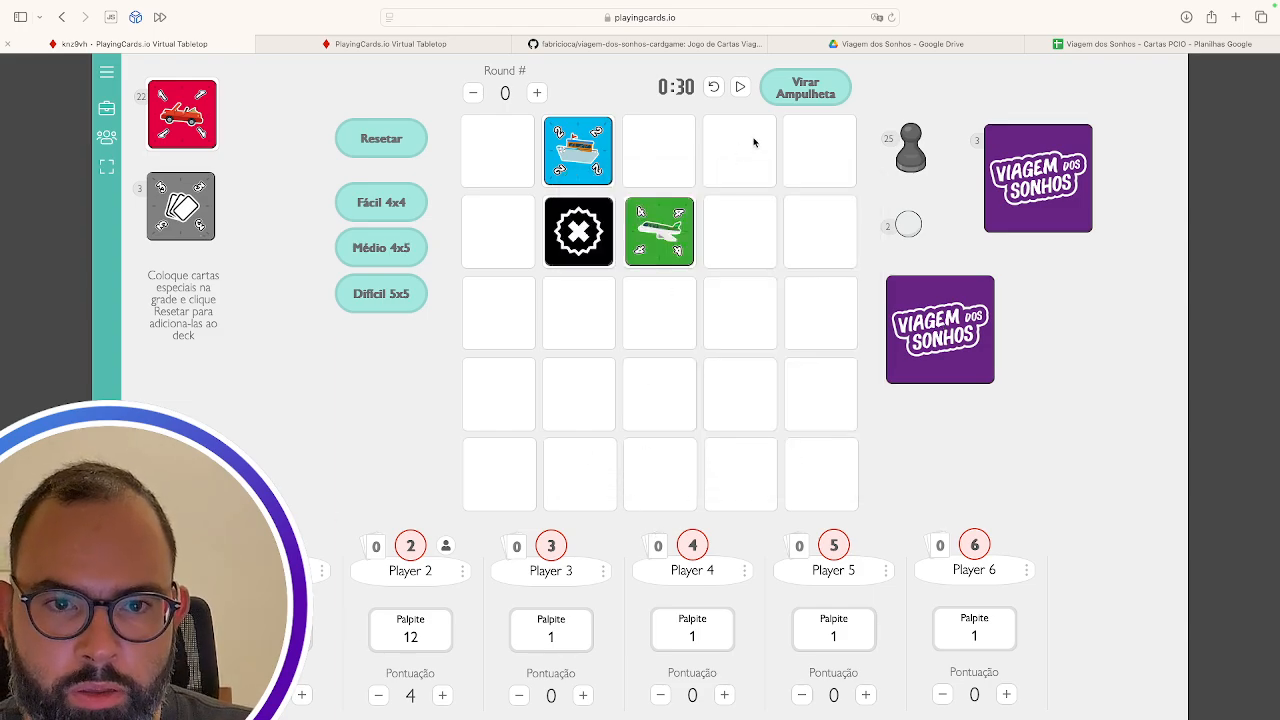
Raise the round counter by two and back to 0, then open and close the Palpite chooser
left_click(537, 94)
left_click(537, 94)
left_click(537, 94)
left_click(537, 94)
left_click(474, 95)
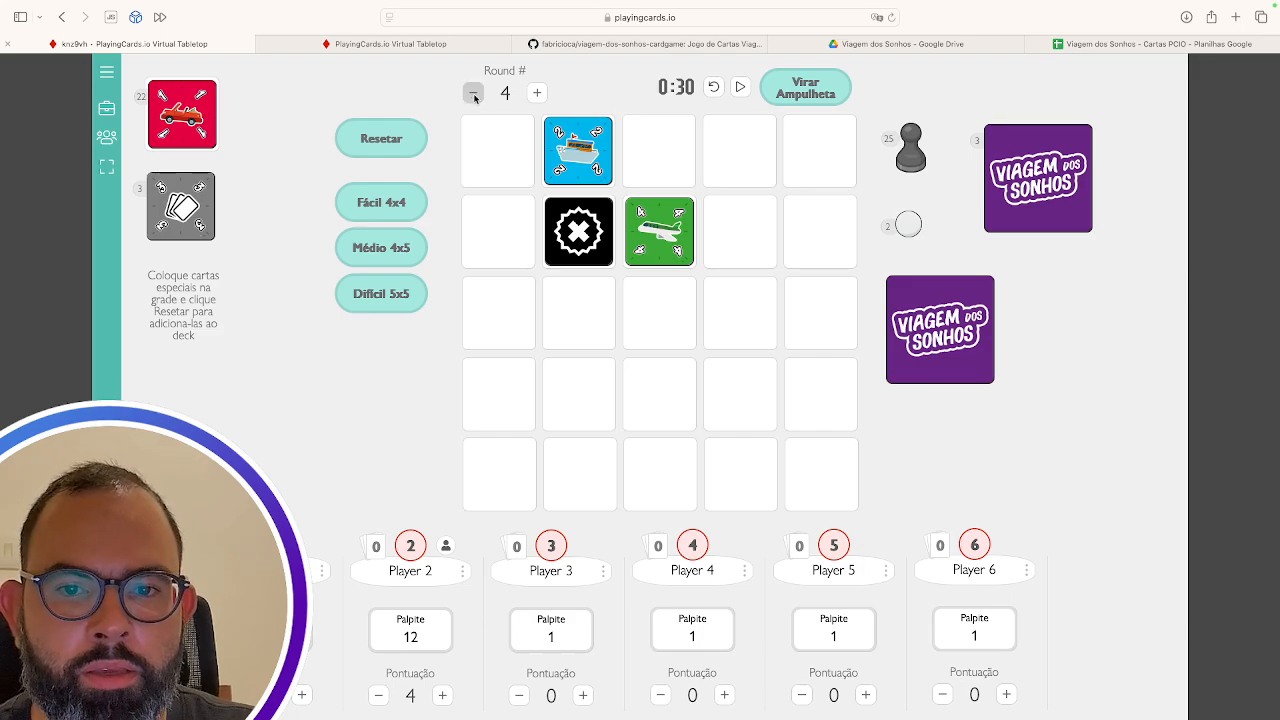
left_click(474, 95)
left_click(474, 95)
left_click(474, 95)
left_click(270, 630)
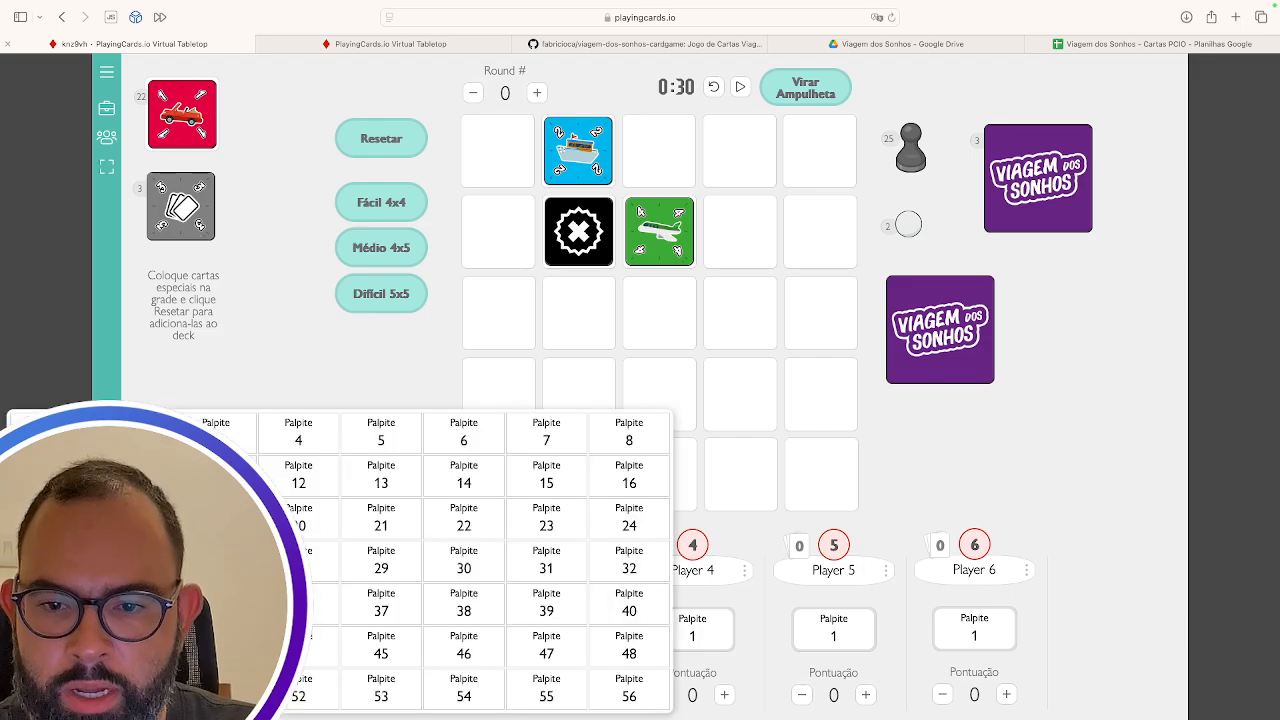
left_click(363, 569)
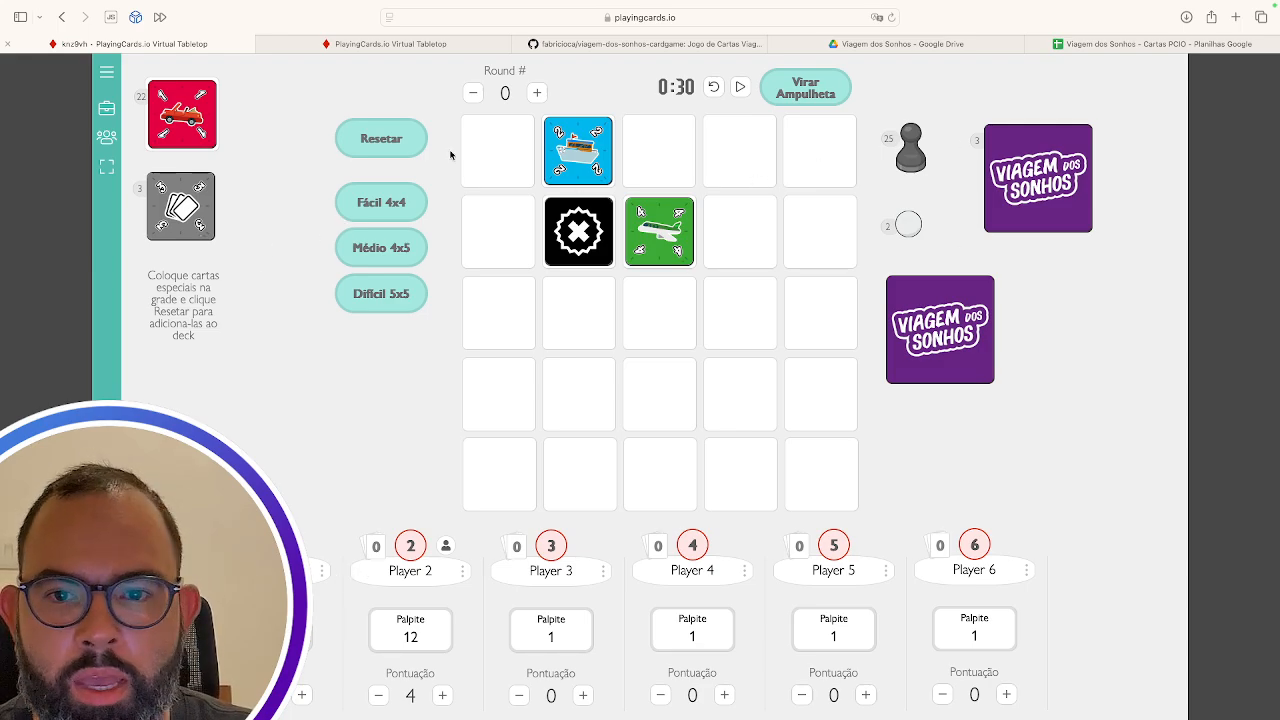
Reset the grid, try rotating the scooter card in the first row, then return it to its deck
left_click(390, 142)
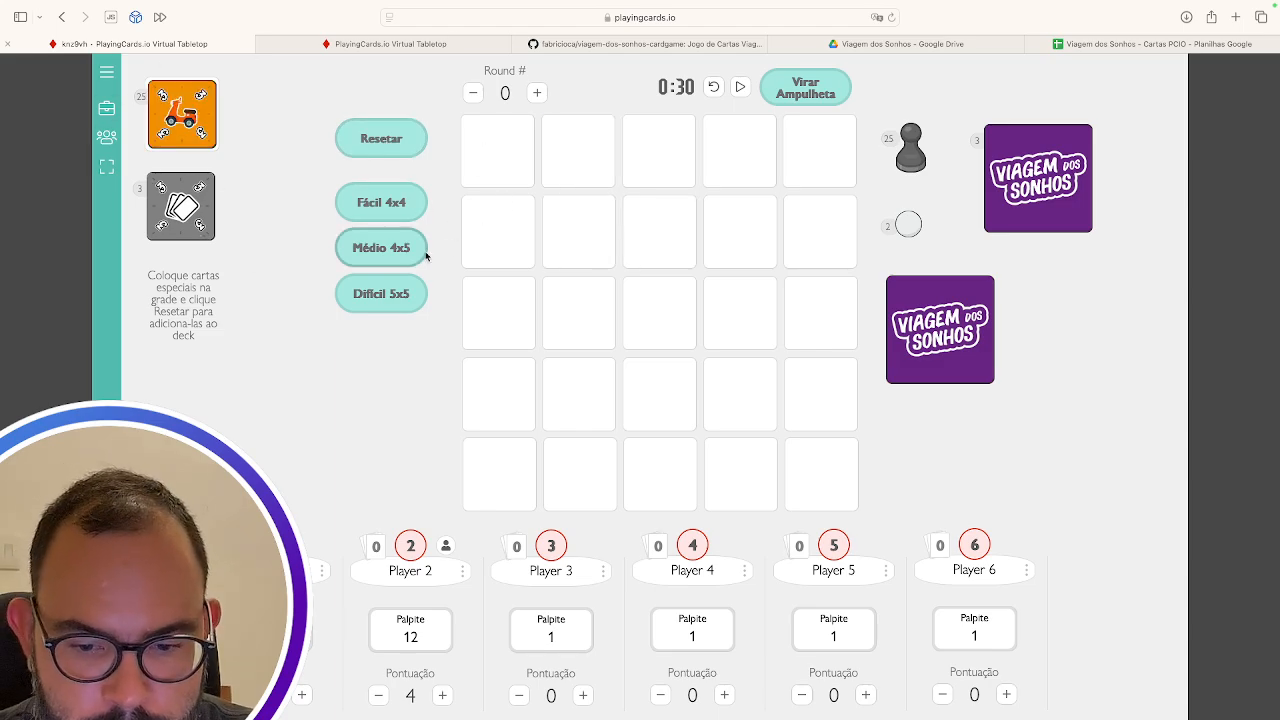
left_click_drag(186, 128, 575, 150)
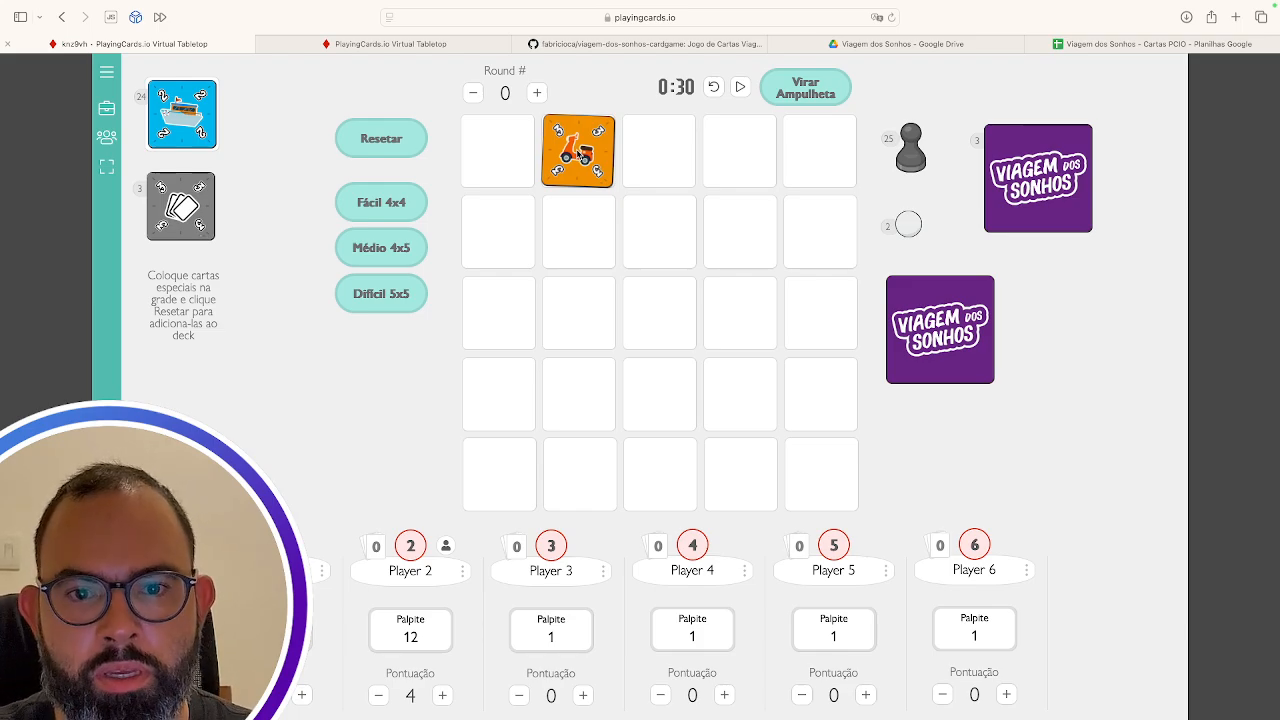
scroll(578, 154, "down", 3)
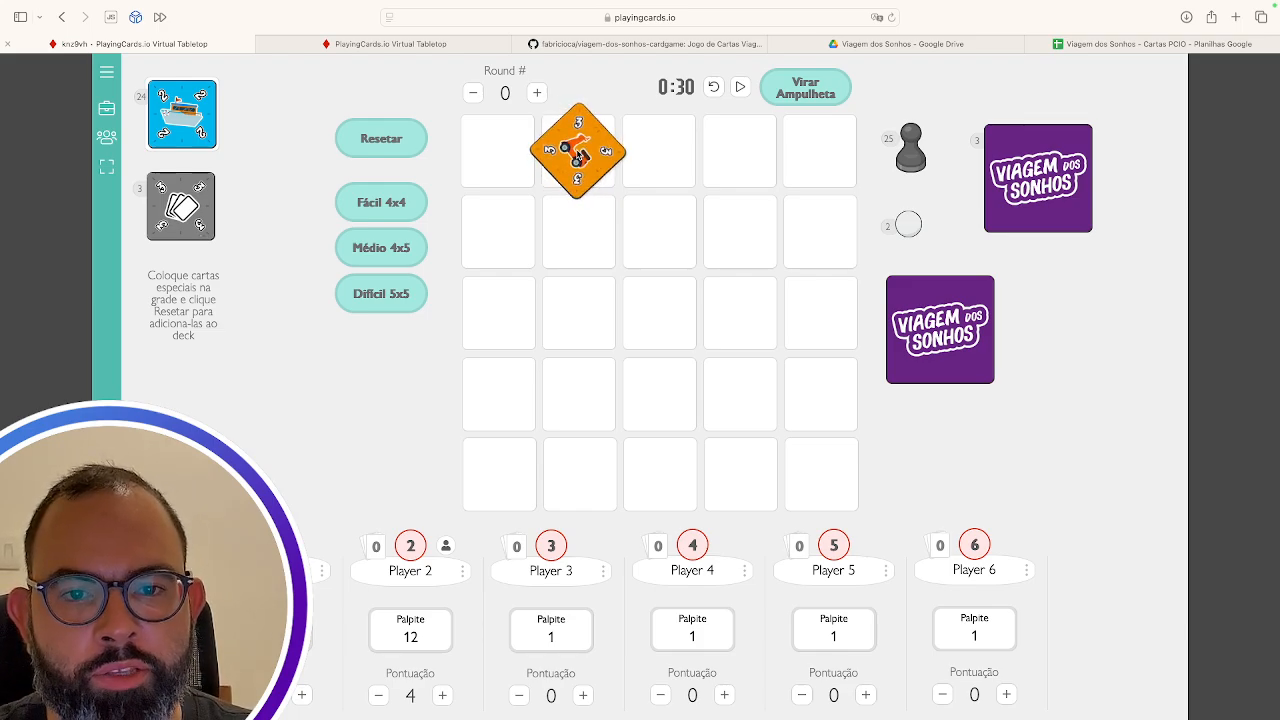
scroll(578, 155, "up", 3)
scroll(578, 155, "down", 3)
scroll(578, 155, "up", 3)
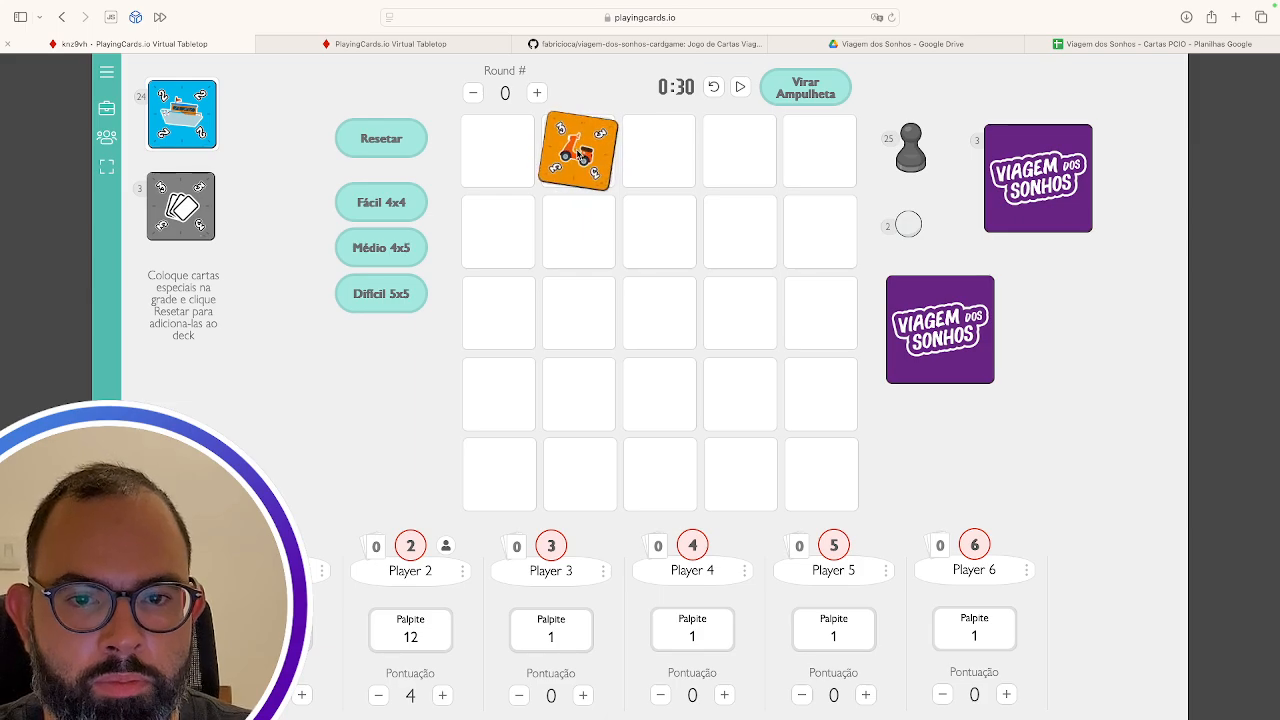
scroll(579, 155, "down", 3)
scroll(578, 155, "up", 3)
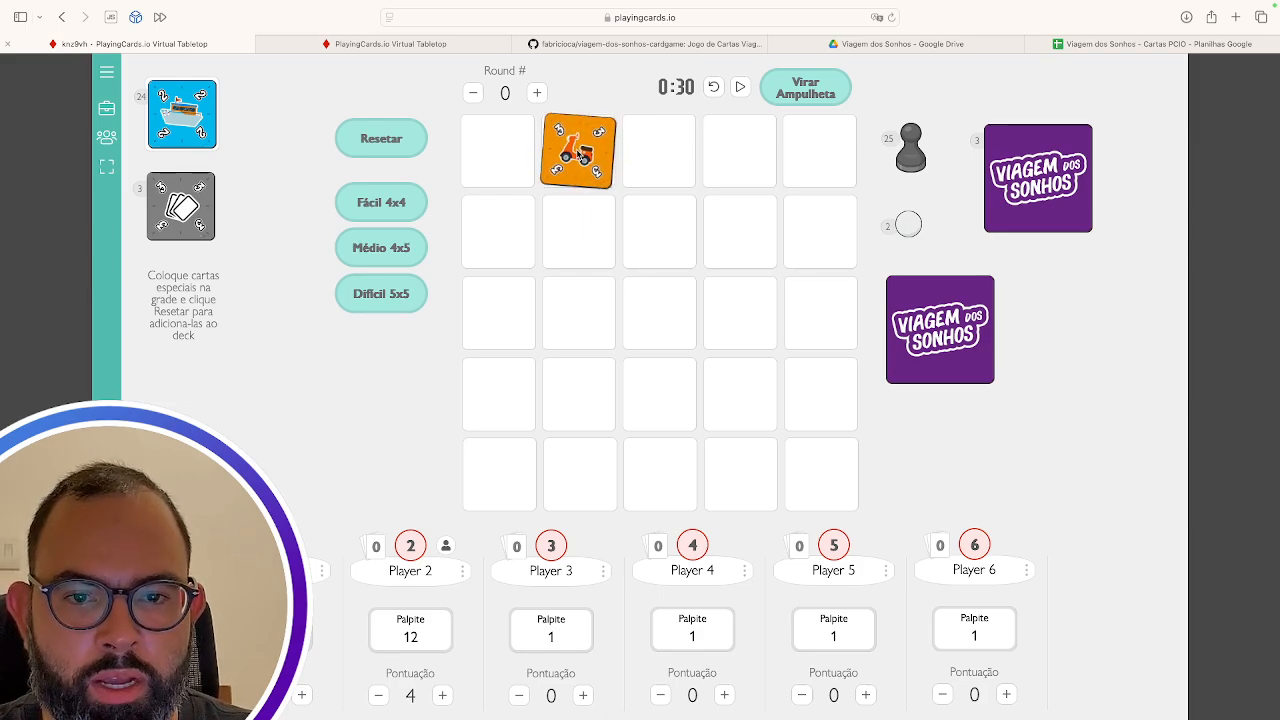
scroll(578, 155, "down", 3)
scroll(578, 155, "up", 3)
scroll(578, 155, "down", 3)
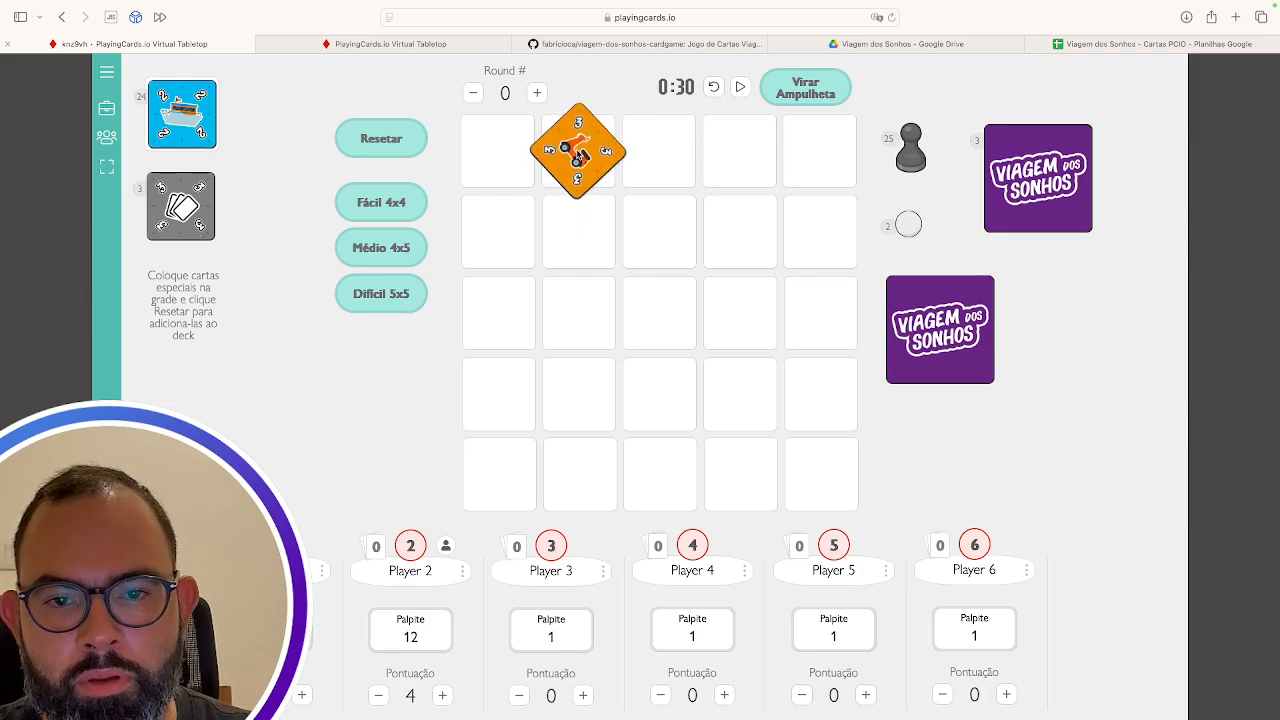
scroll(578, 155, "up", 3)
scroll(578, 155, "down", 1)
left_click_drag(578, 155, 172, 121)
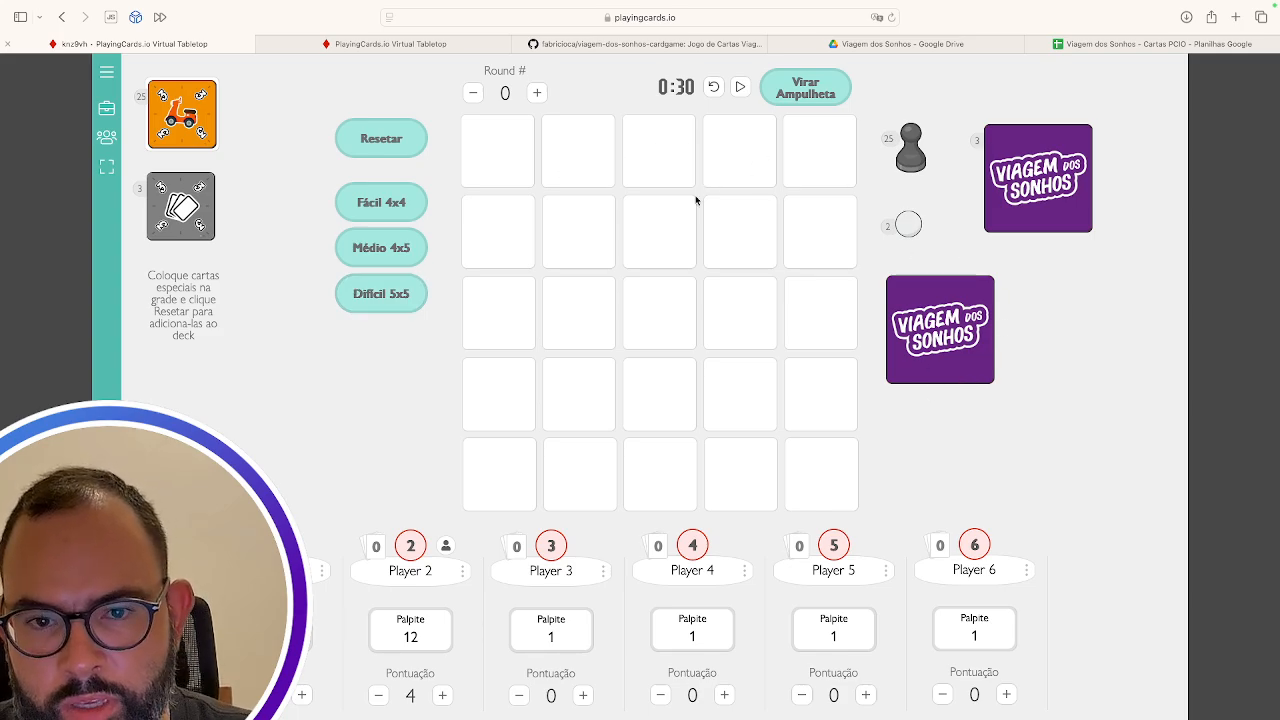
Enter Edit Table mode and add a 6-sided Random Spinner widget from the widgets panel
left_click(107, 110)
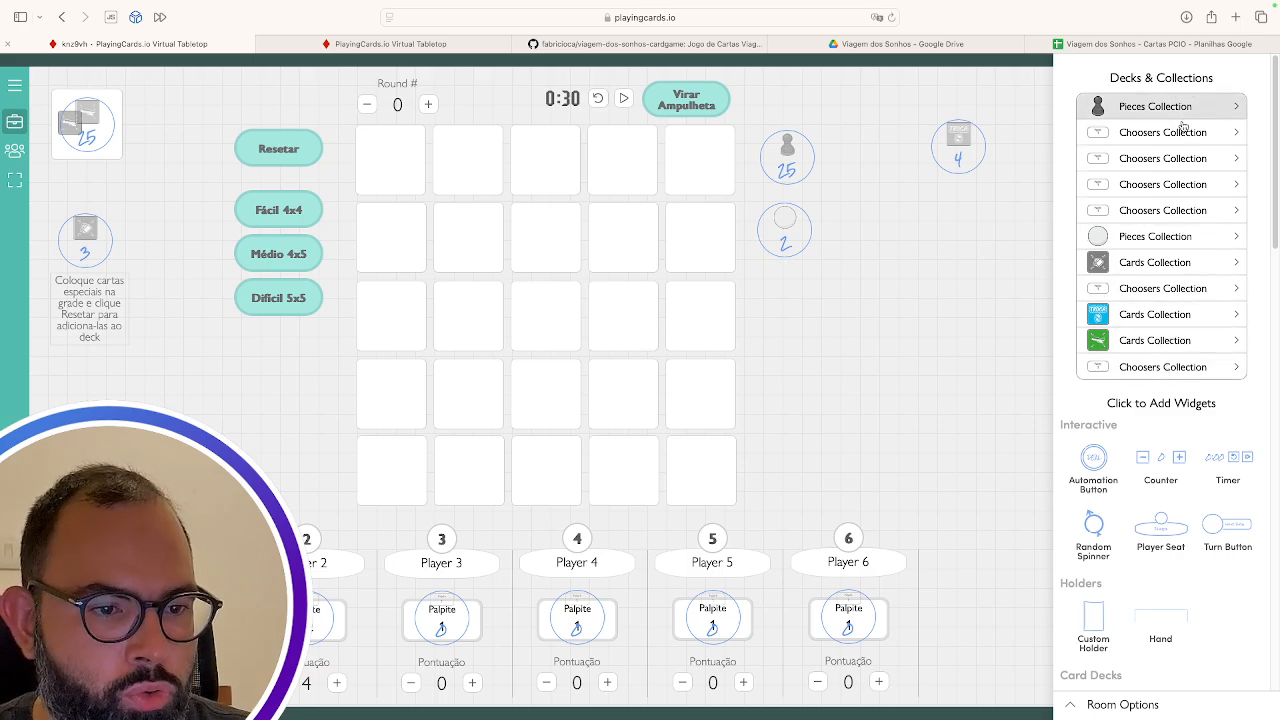
scroll(1160, 450, "down", 5)
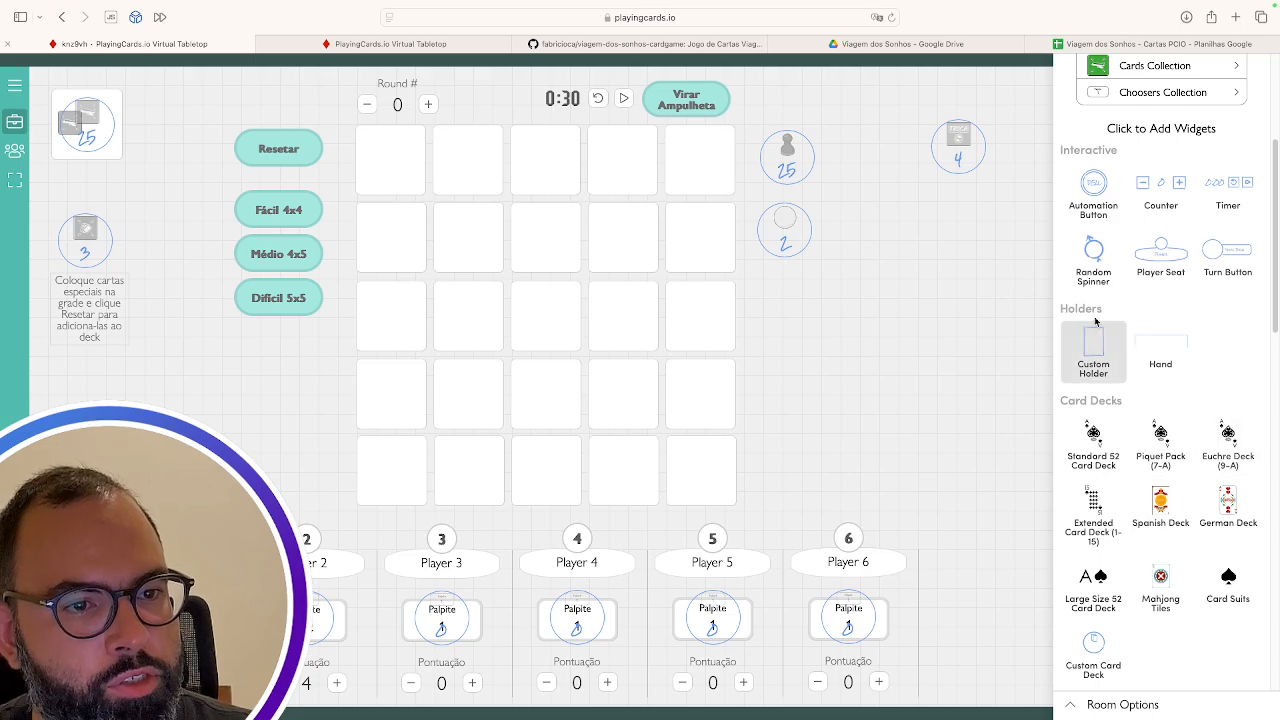
scroll(1182, 350, "down", 1)
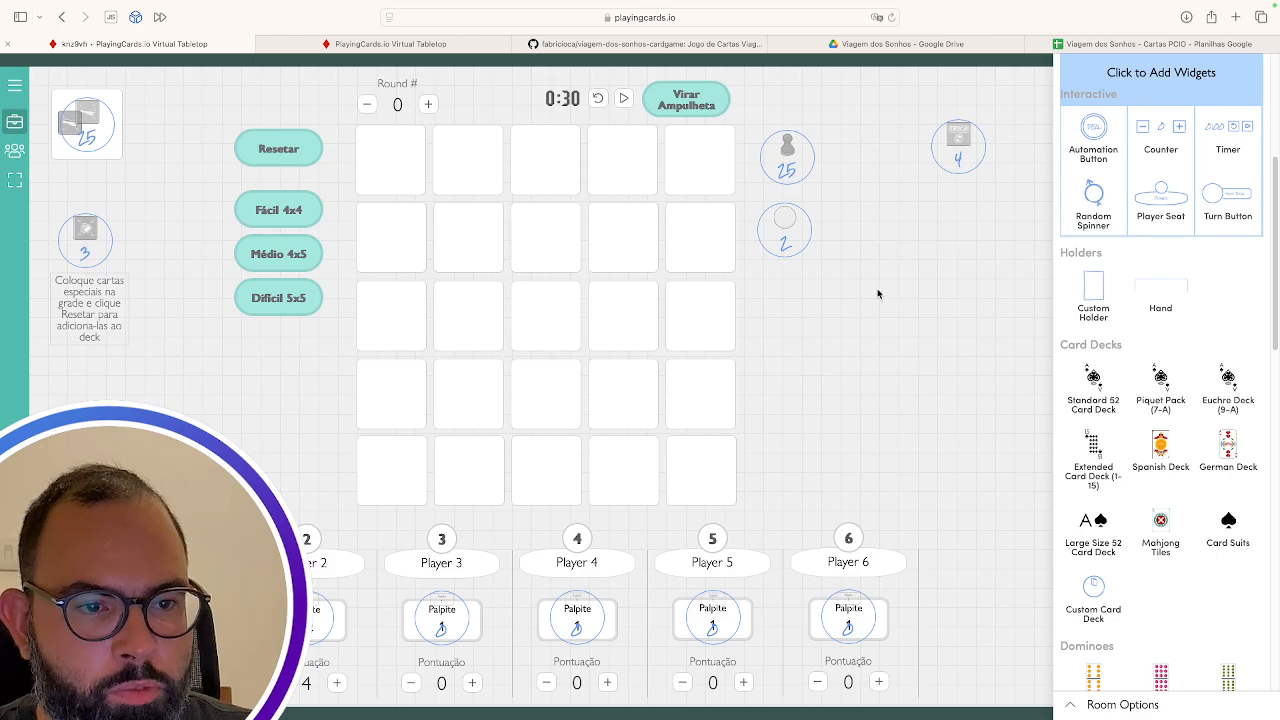
left_click(1094, 202)
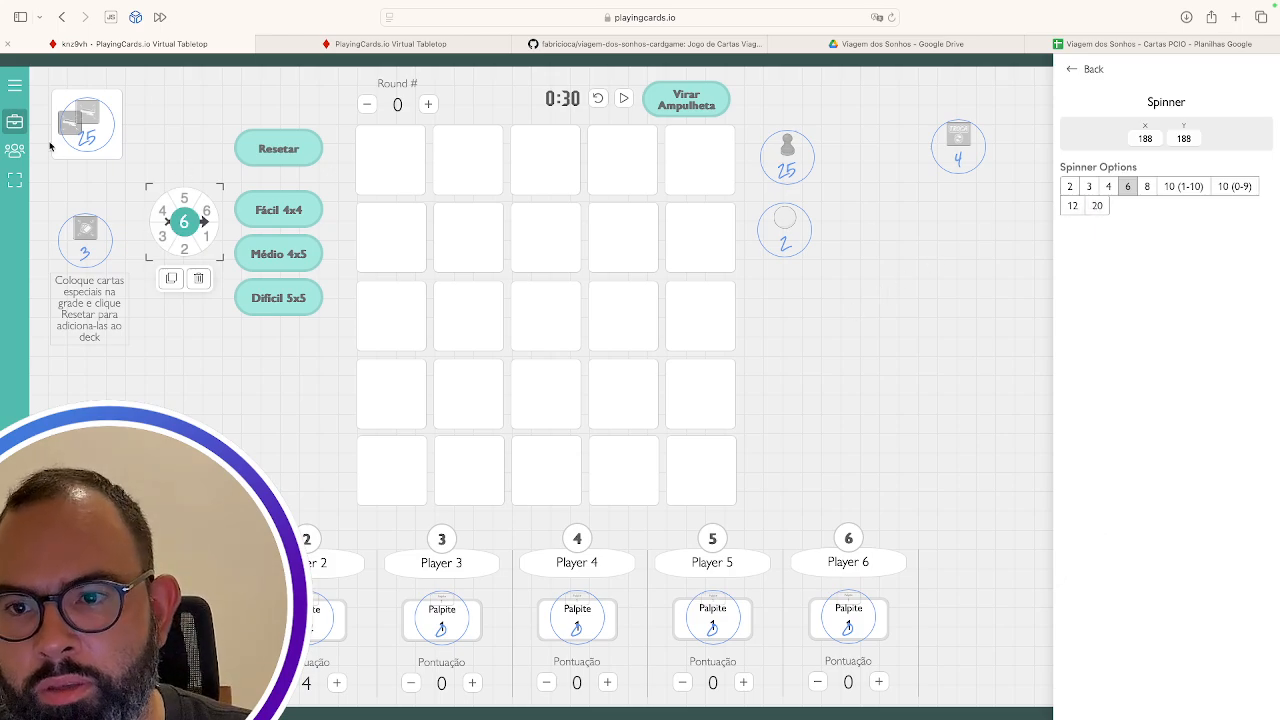
Leave editing to spin the new 6-sided spinner, then reopen table editing and scroll the widget list
left_click(15, 124)
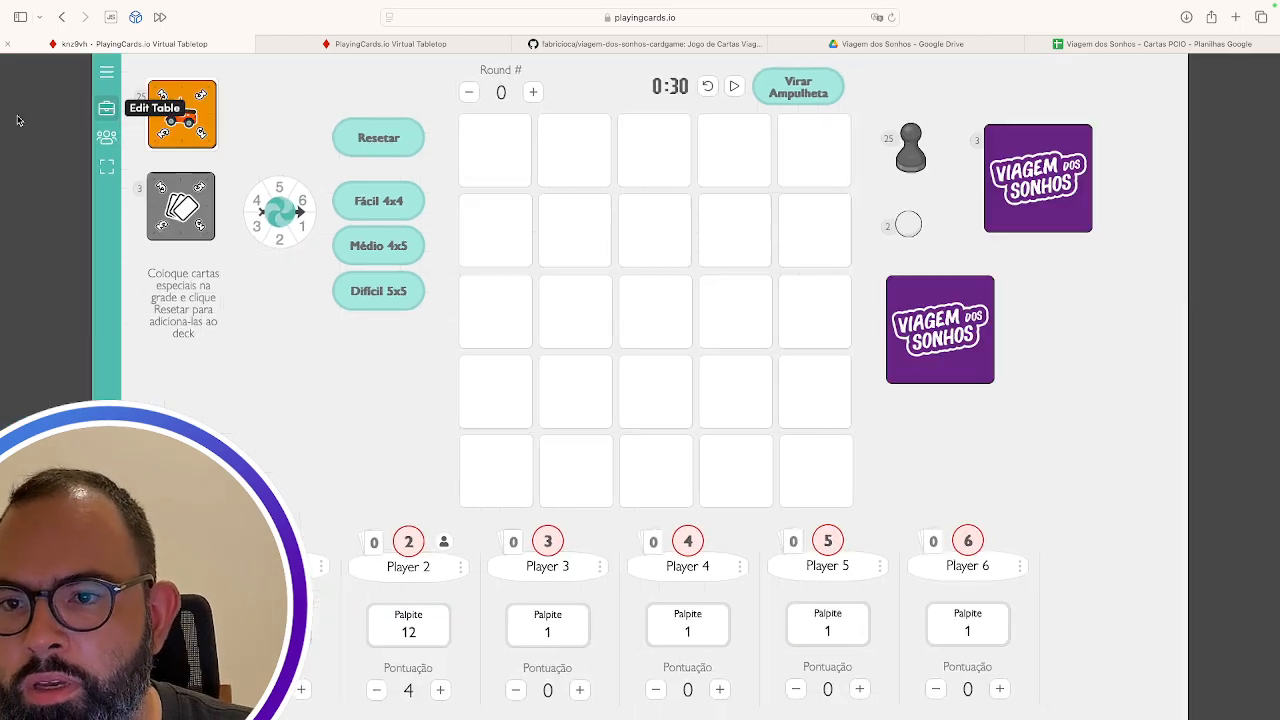
left_click(280, 220)
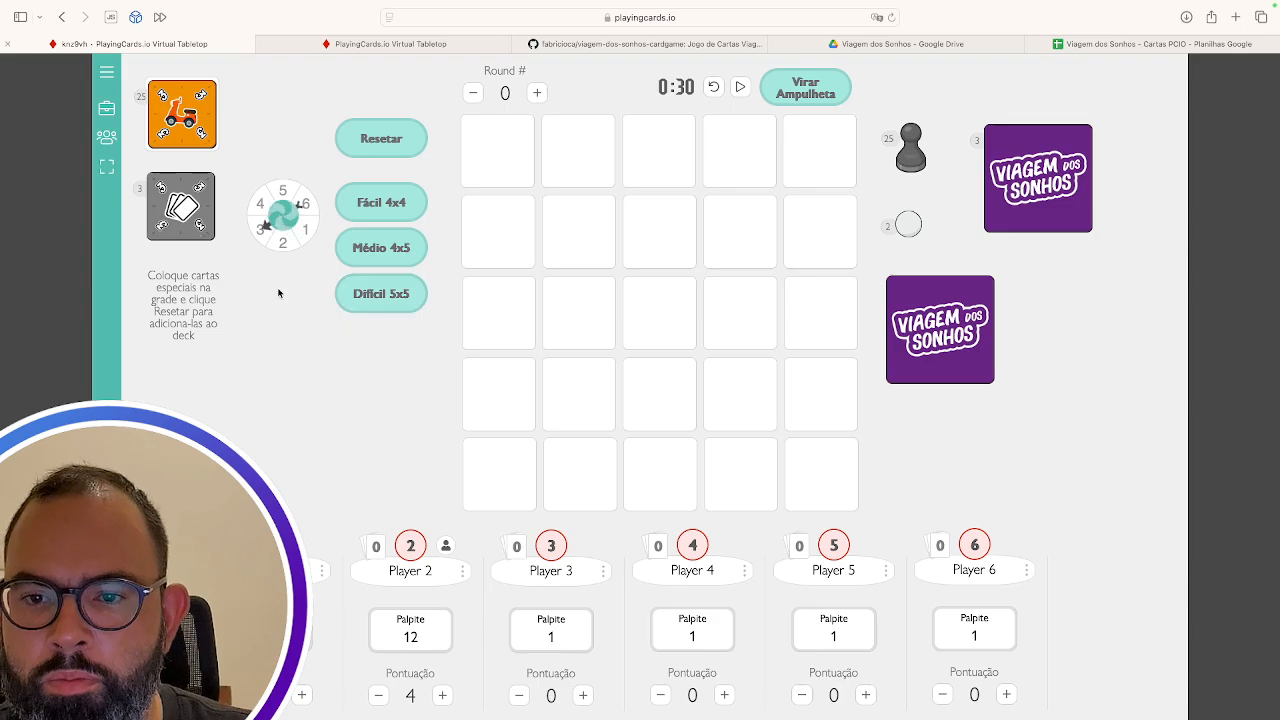
left_click(106, 107)
scroll(1212, 475, "down", 3)
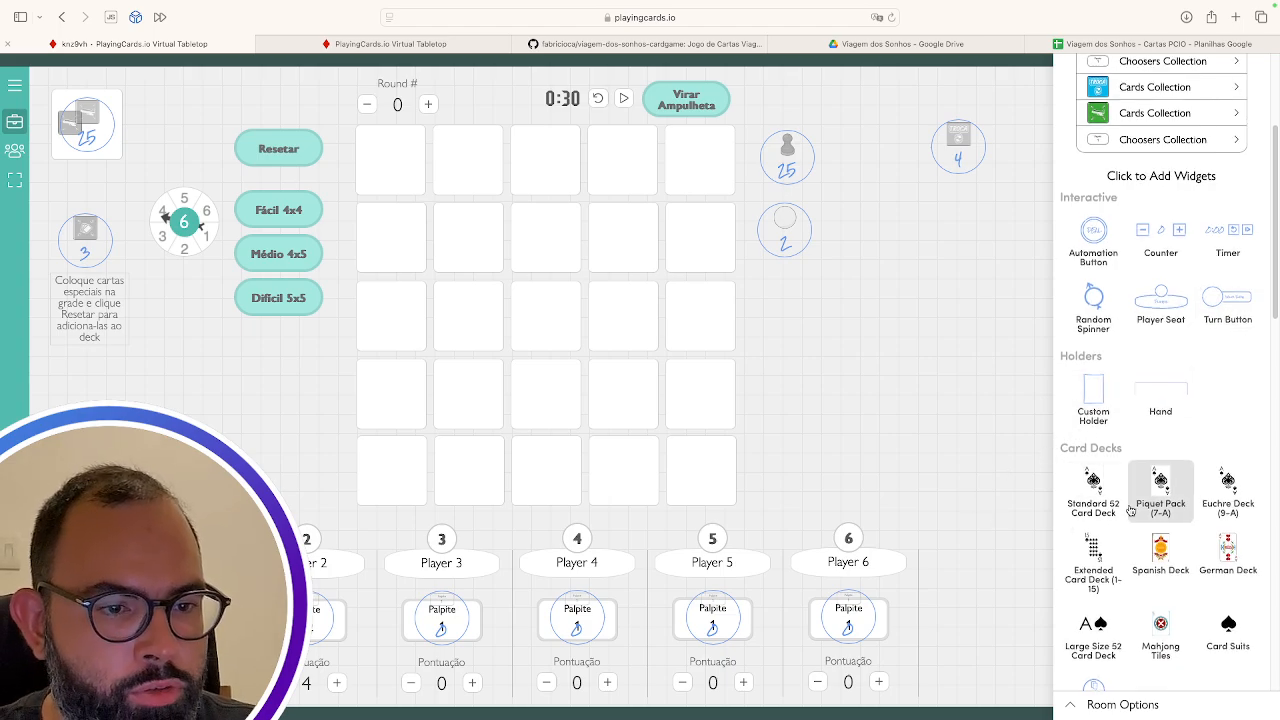
Inspect the Width/Height/X/Y of several top- and second-row grid holders, each 111×111
scroll(1157, 485, "down", 2)
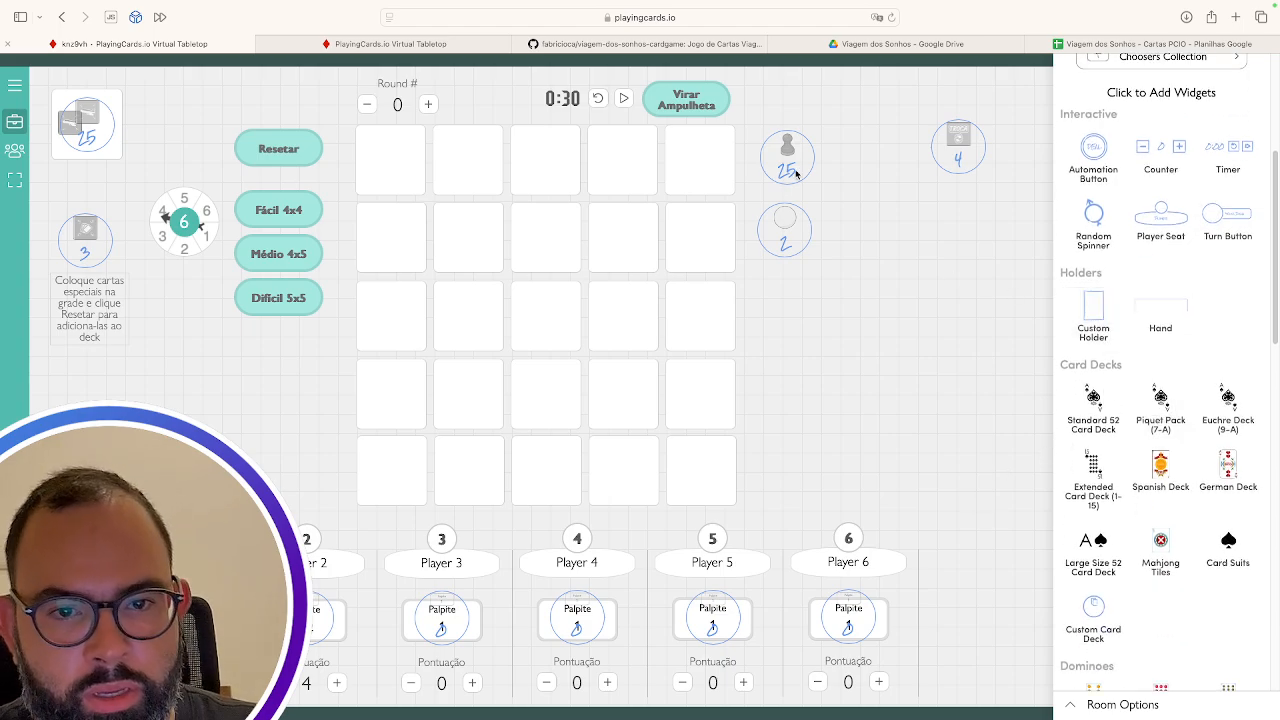
left_click(696, 166)
left_click(626, 164)
left_click(522, 163)
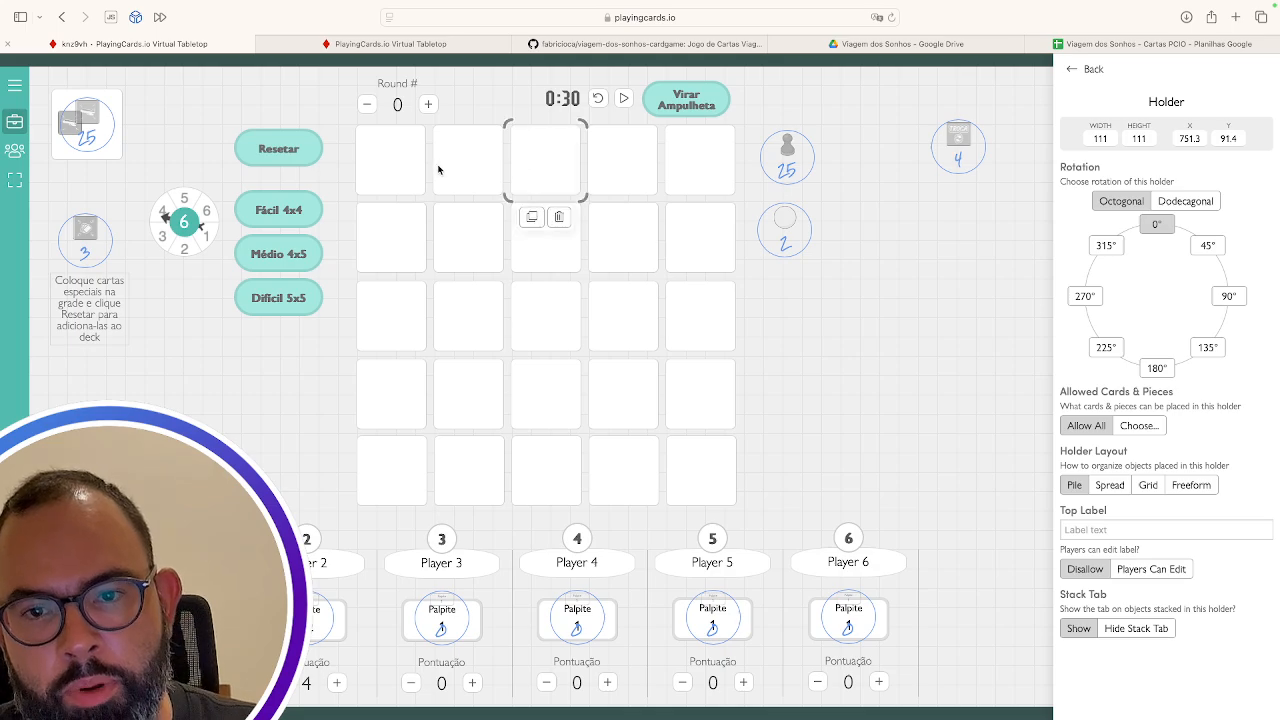
left_click(375, 249)
left_click(486, 248)
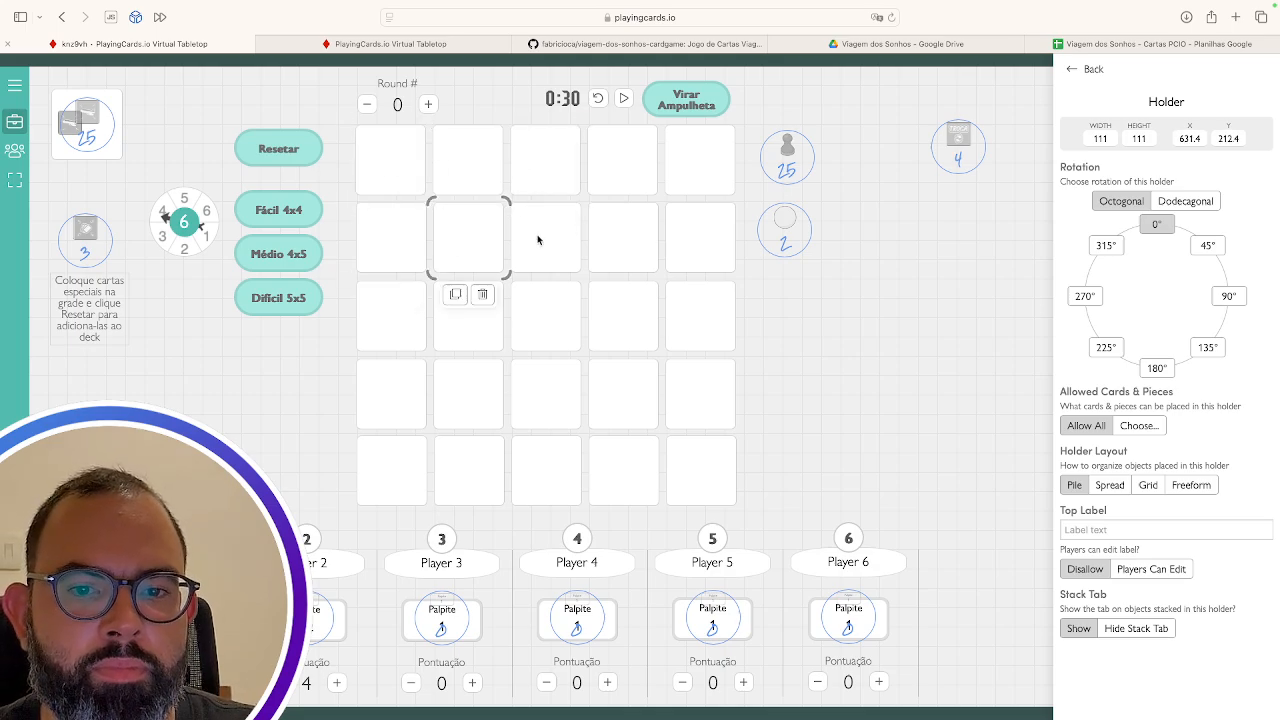
left_click(545, 240)
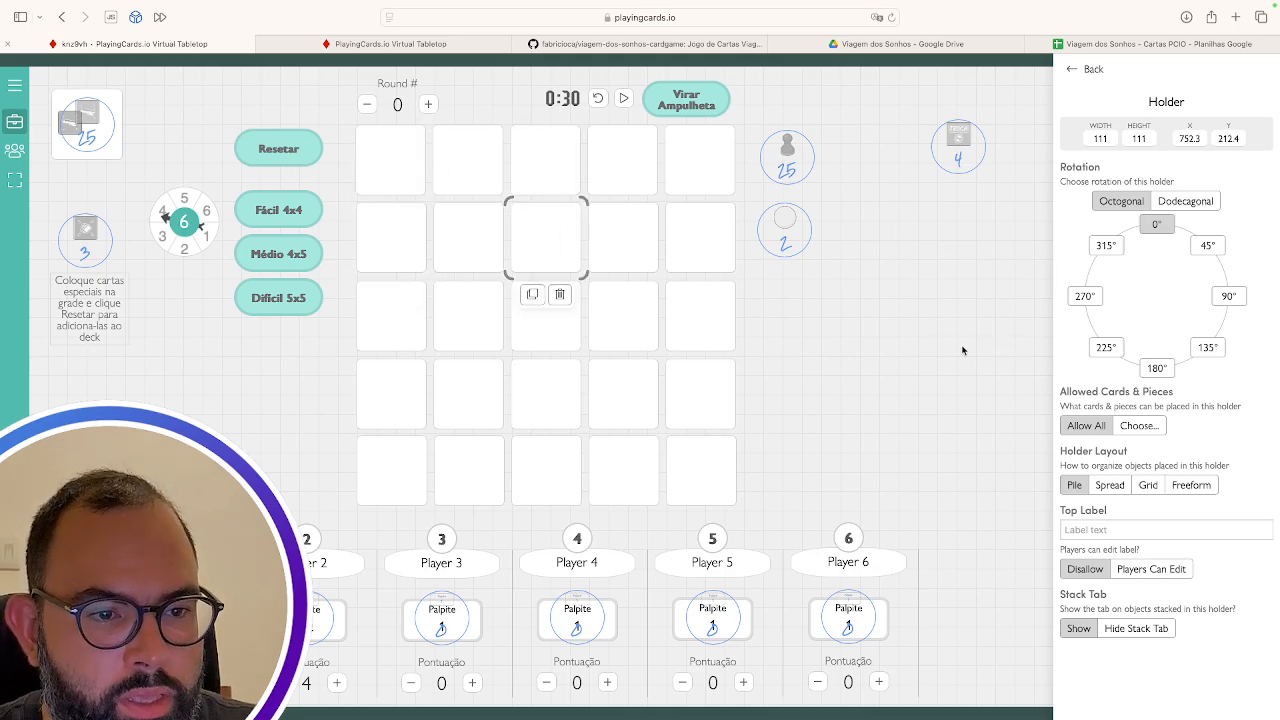
left_click(409, 176)
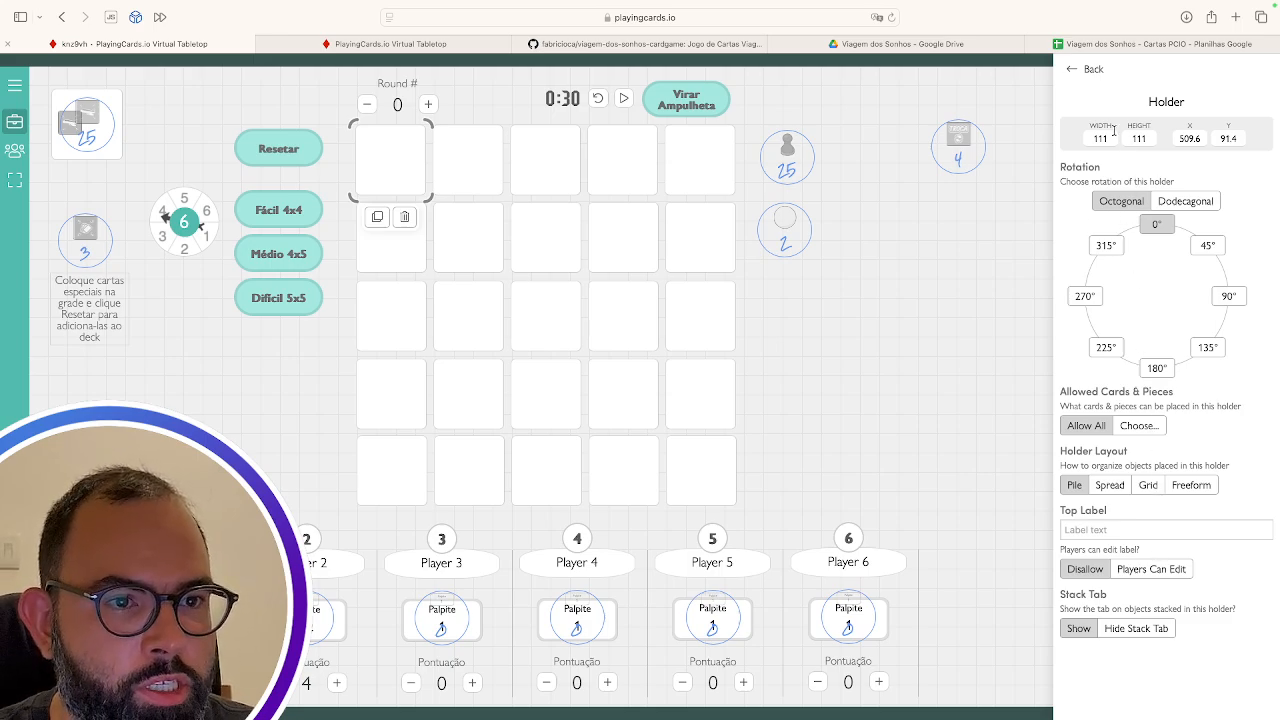
Go back to the widget catalogue and scroll down to Card Decks
left_click(1082, 69)
scroll(1150, 514, "down", 2)
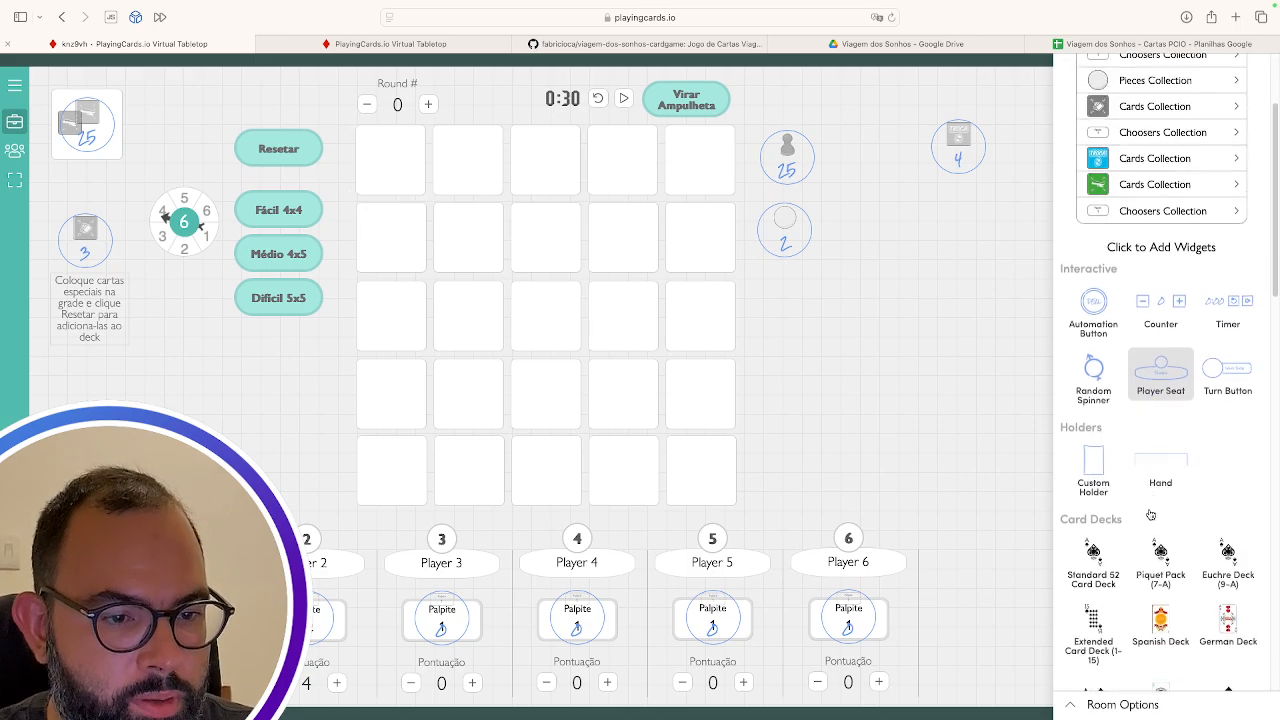
scroll(1150, 514, "down", 3)
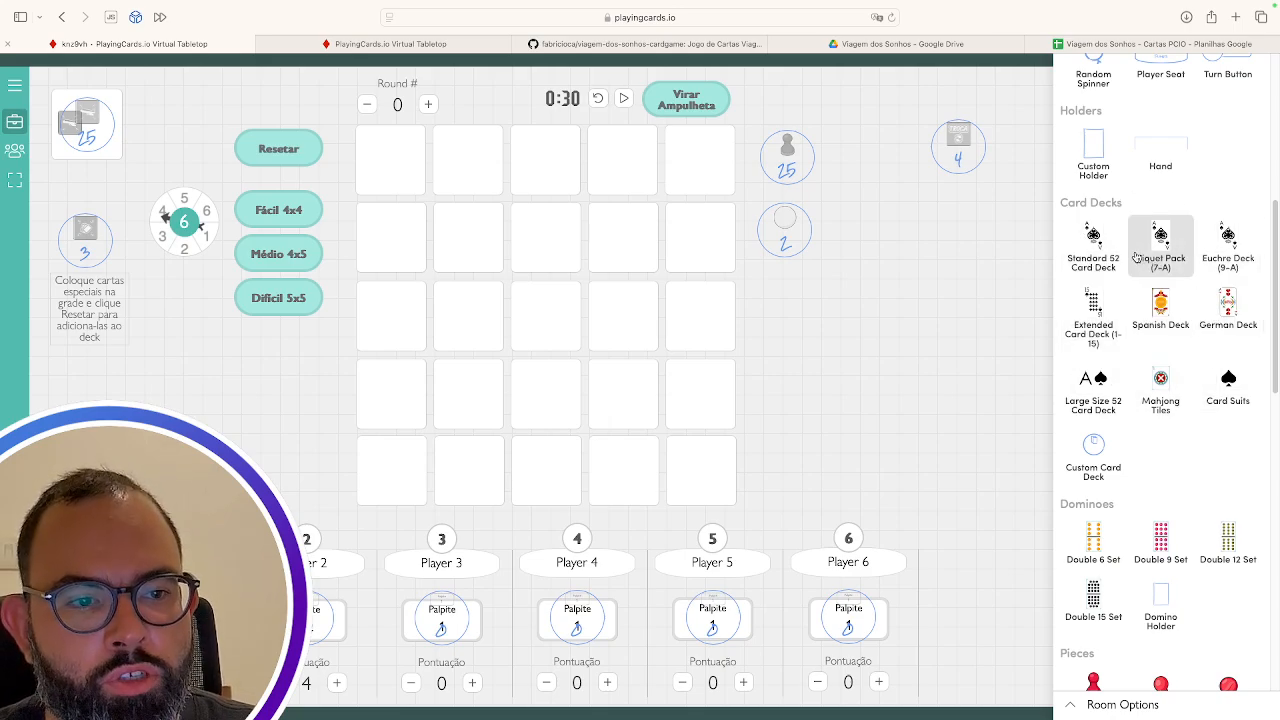
scroll(1116, 420, "down", 3)
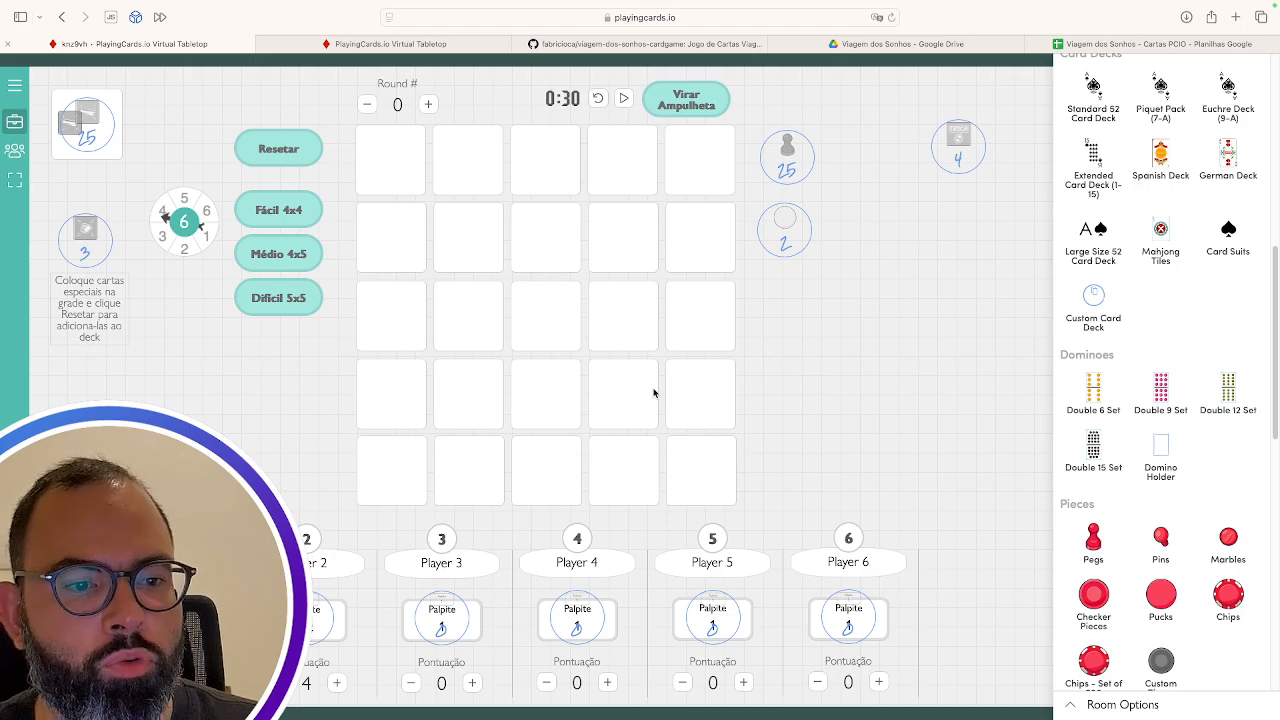
scroll(1197, 508, "down", 1)
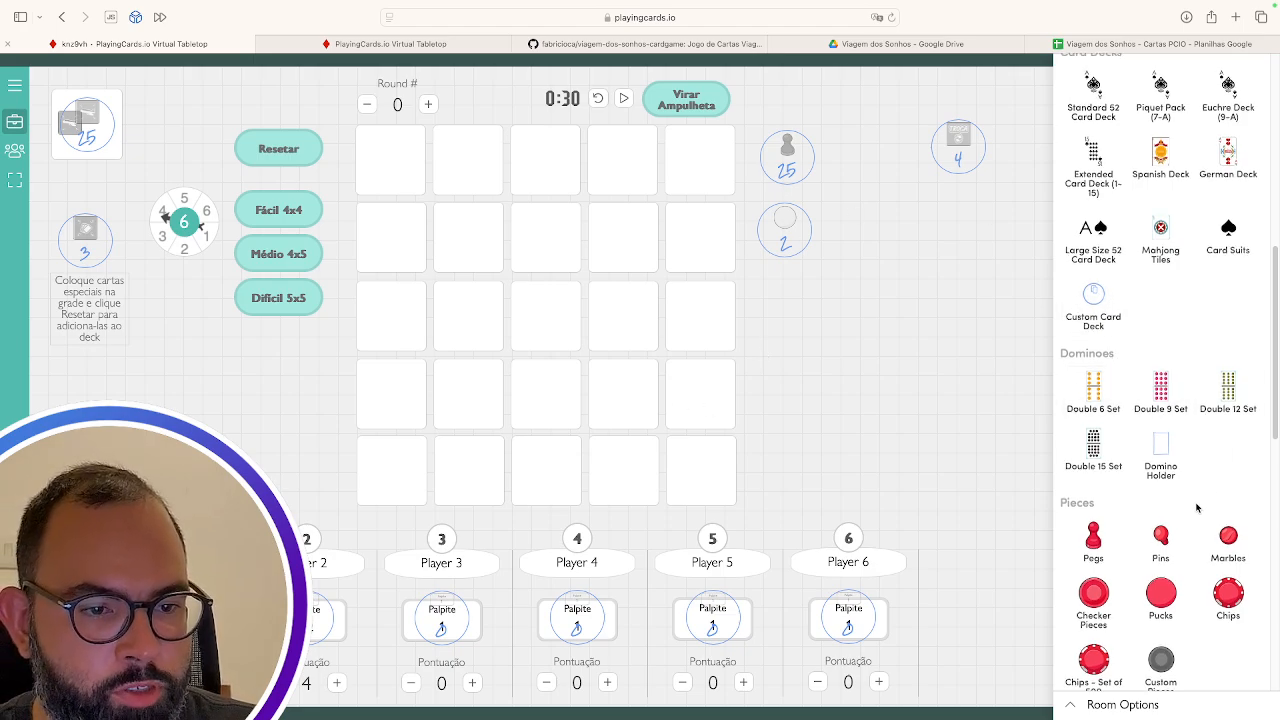
scroll(1197, 508, "down", 5)
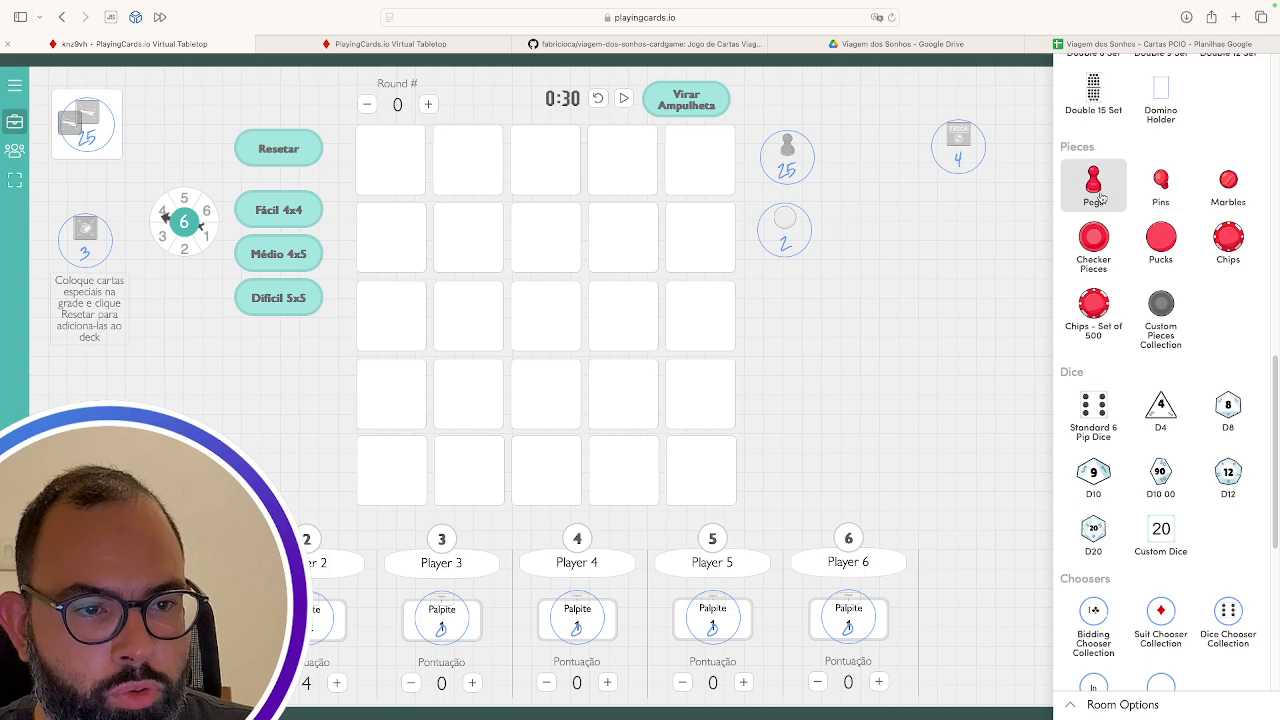
Place a Pegs collection right of the grid and set its Pieces to 5 black pegs
left_click_drag(1094, 186, 946, 292)
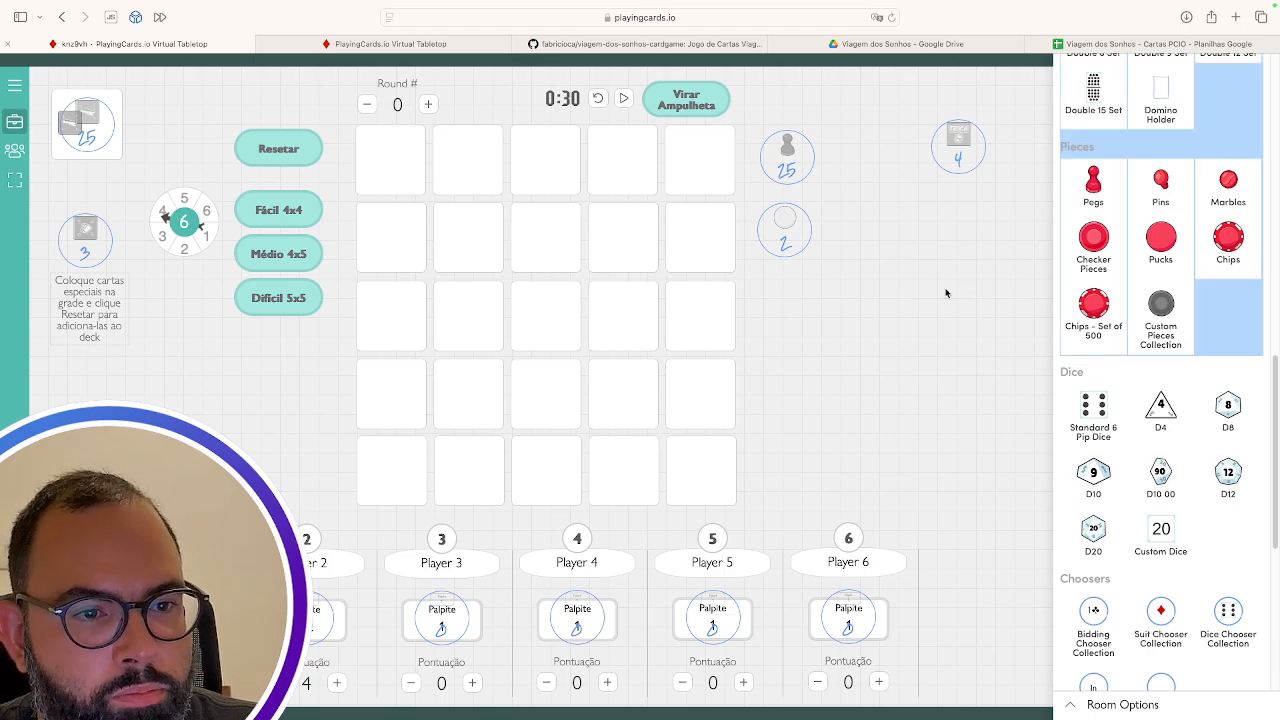
left_click_drag(871, 326, 836, 345)
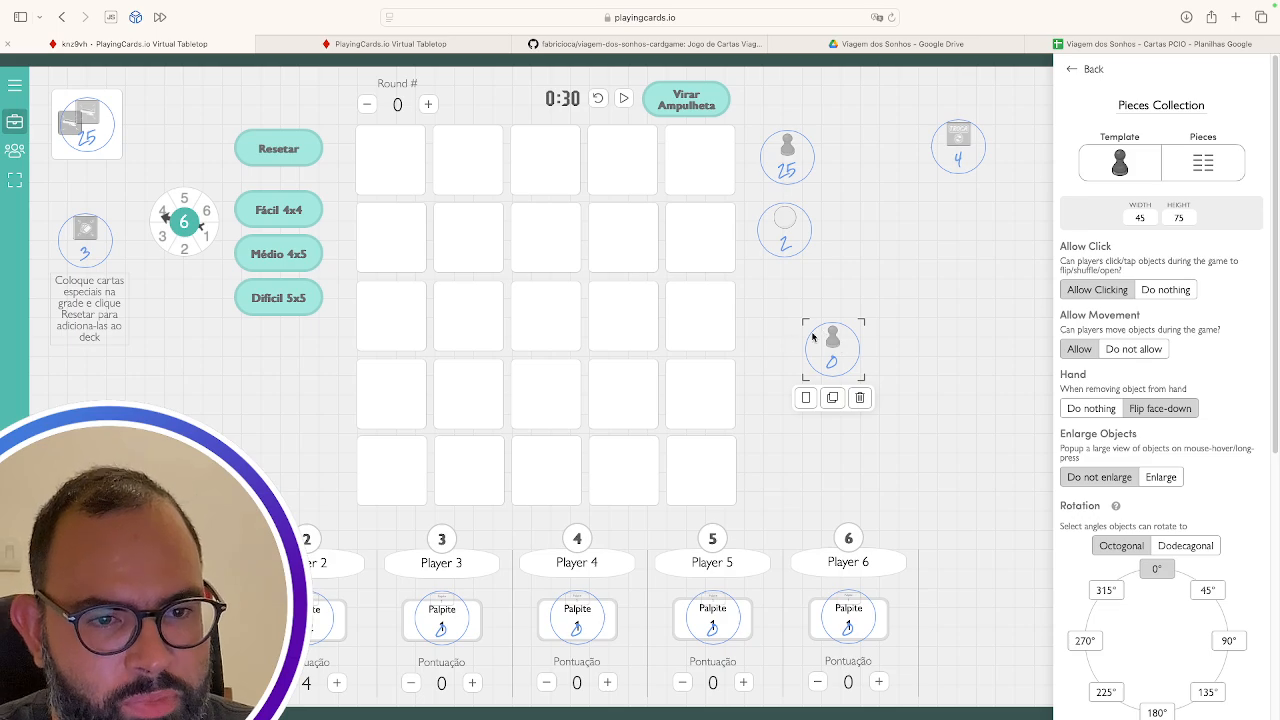
left_click(1203, 162)
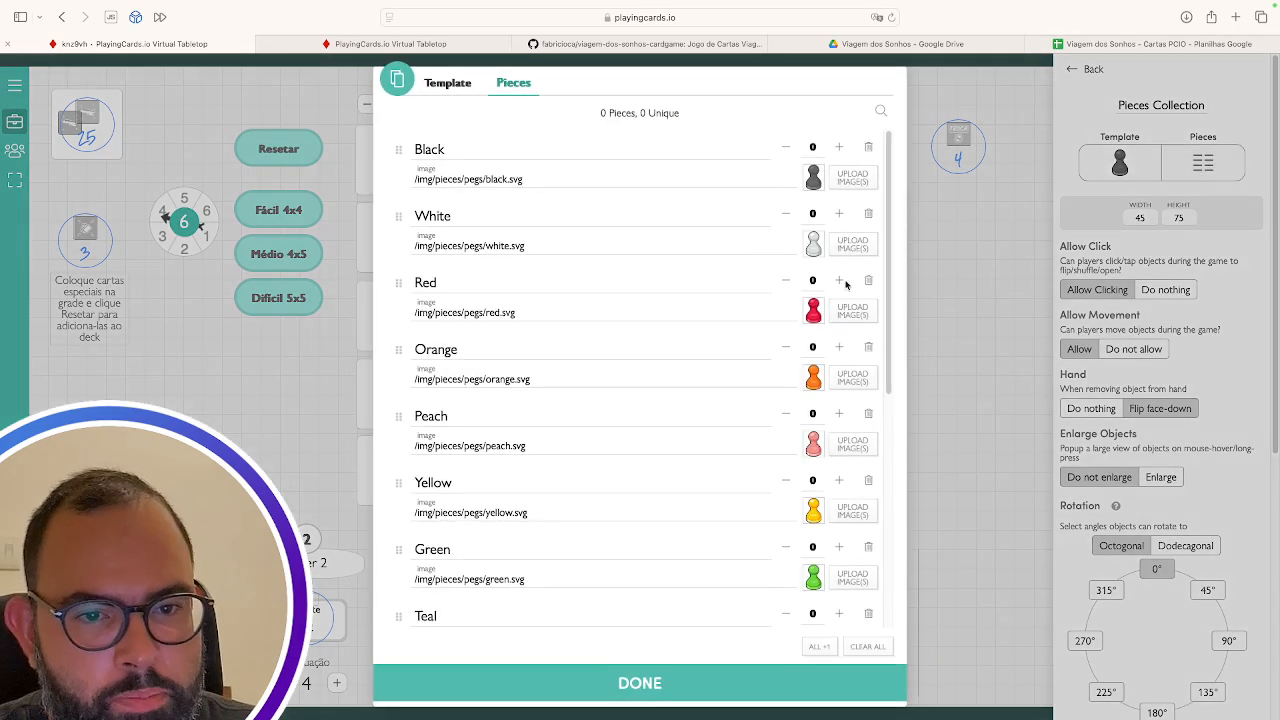
scroll(722, 238, "down", 5)
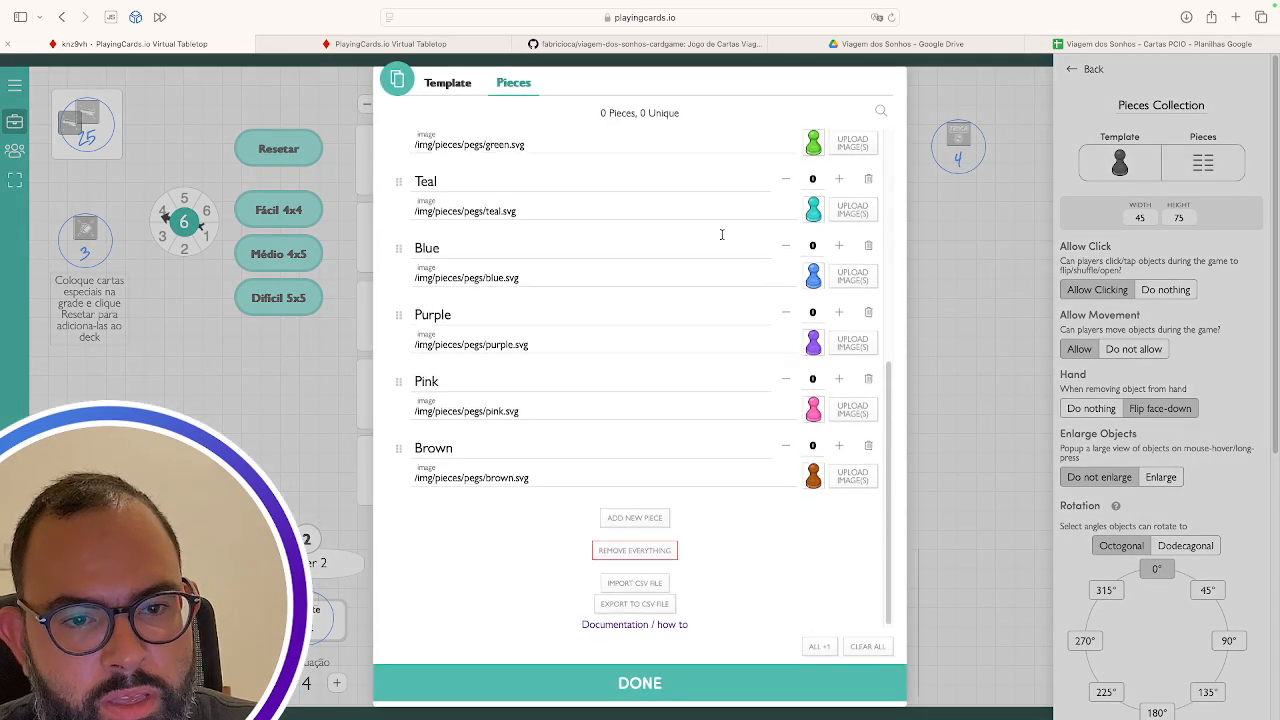
scroll(720, 234, "up", 5)
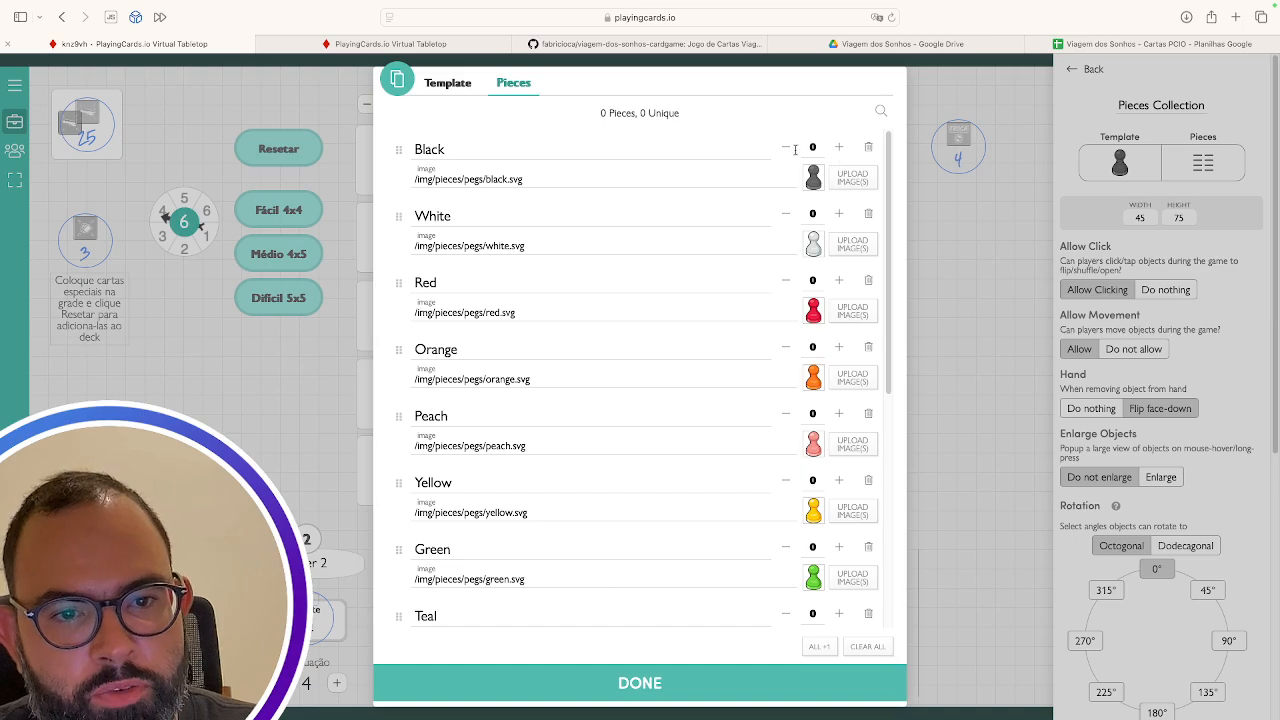
scroll(785, 300, "down", 5)
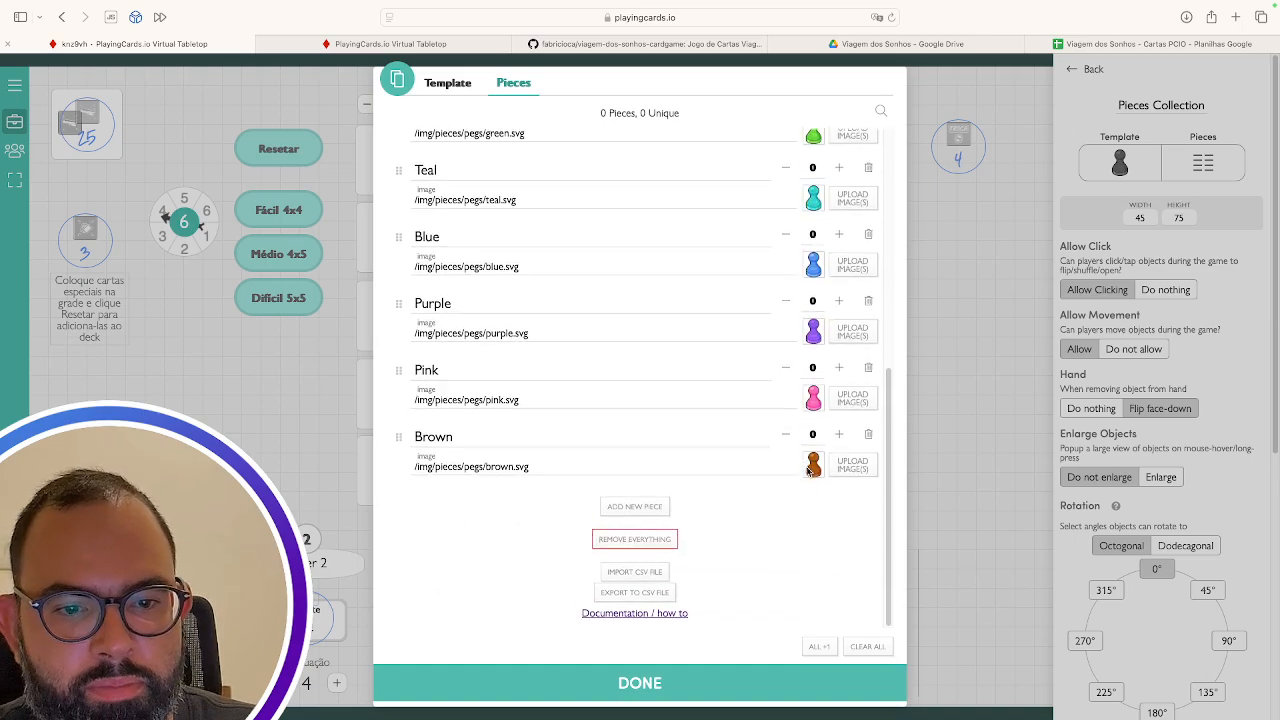
scroll(779, 374, "up", 5)
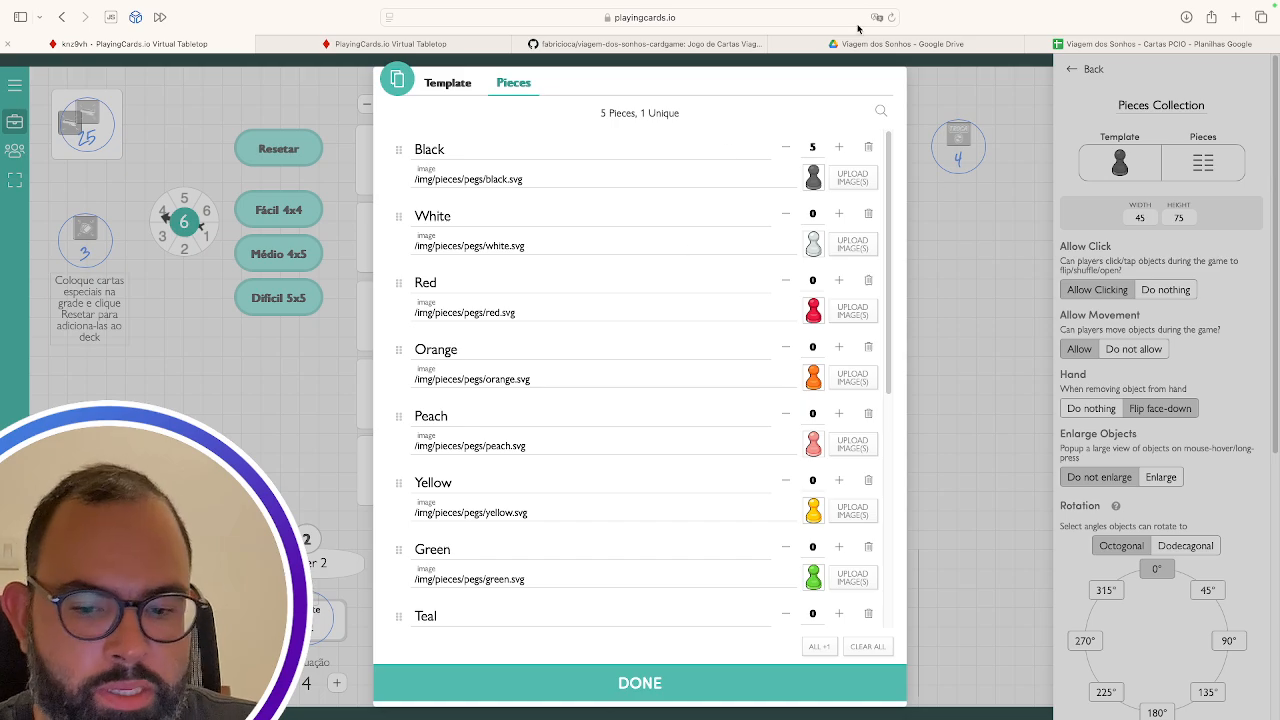
left_click(665, 683)
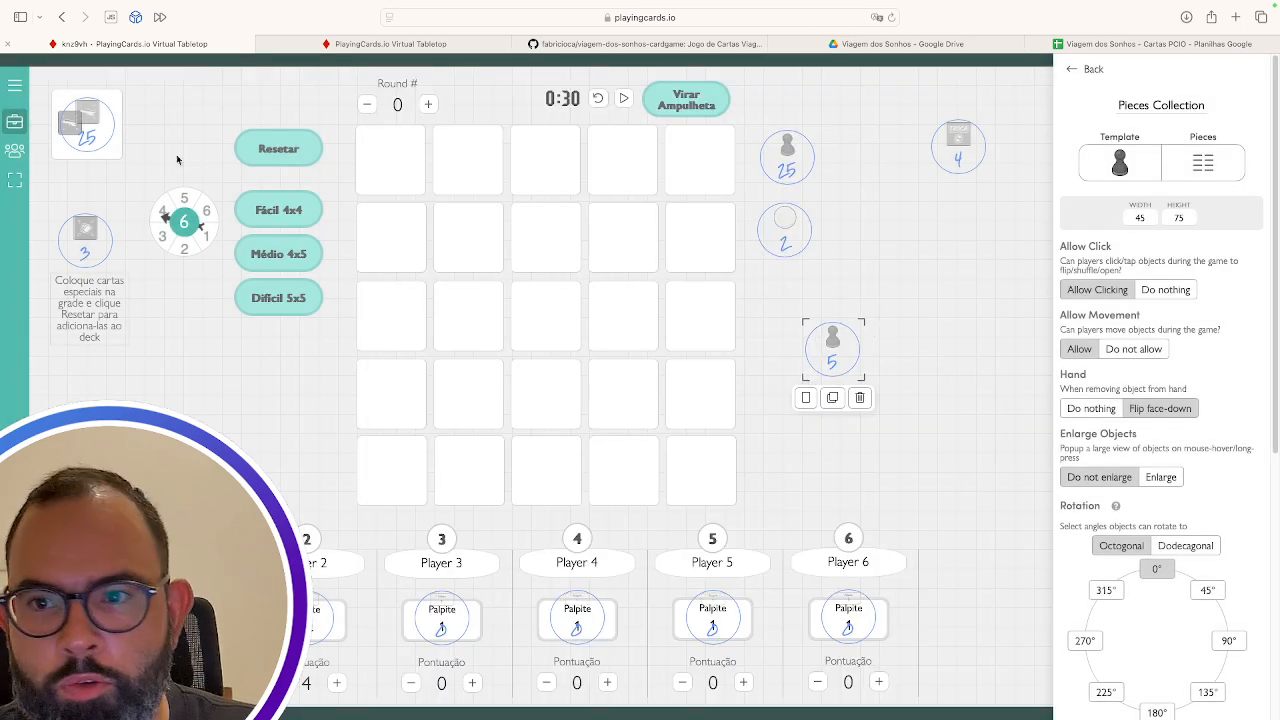
left_click(15, 121)
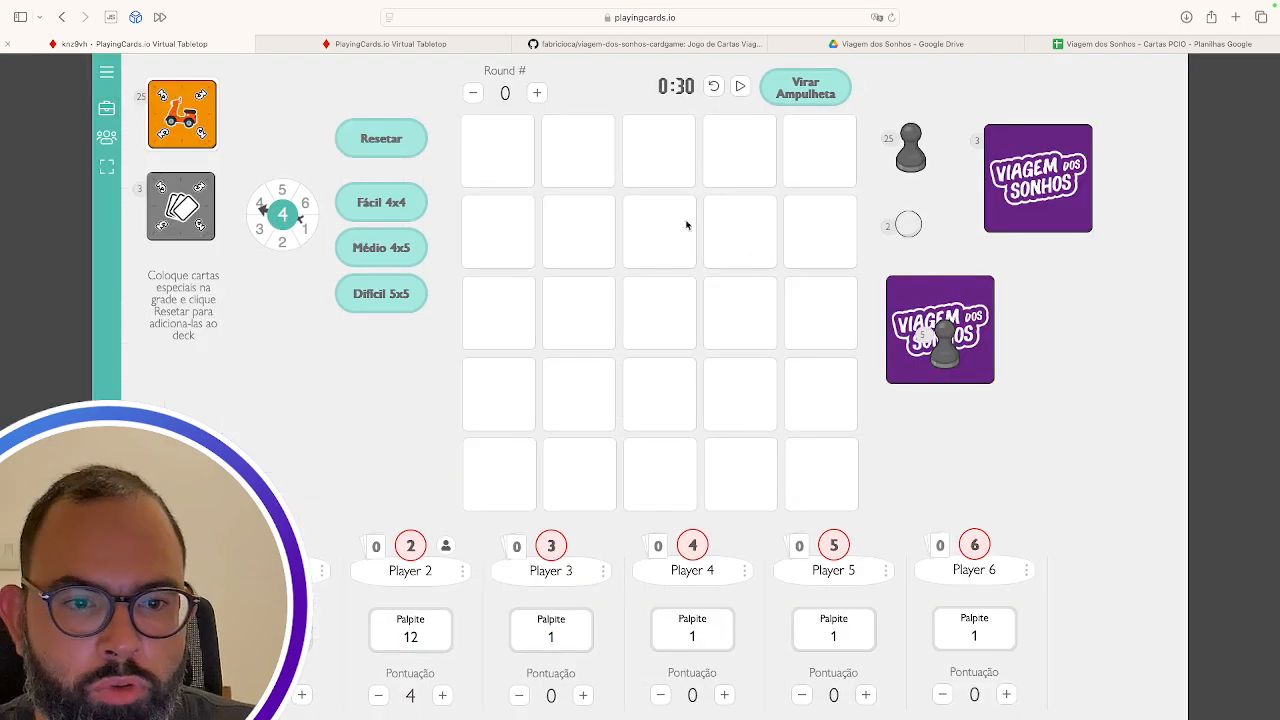
left_click_drag(953, 361, 993, 472)
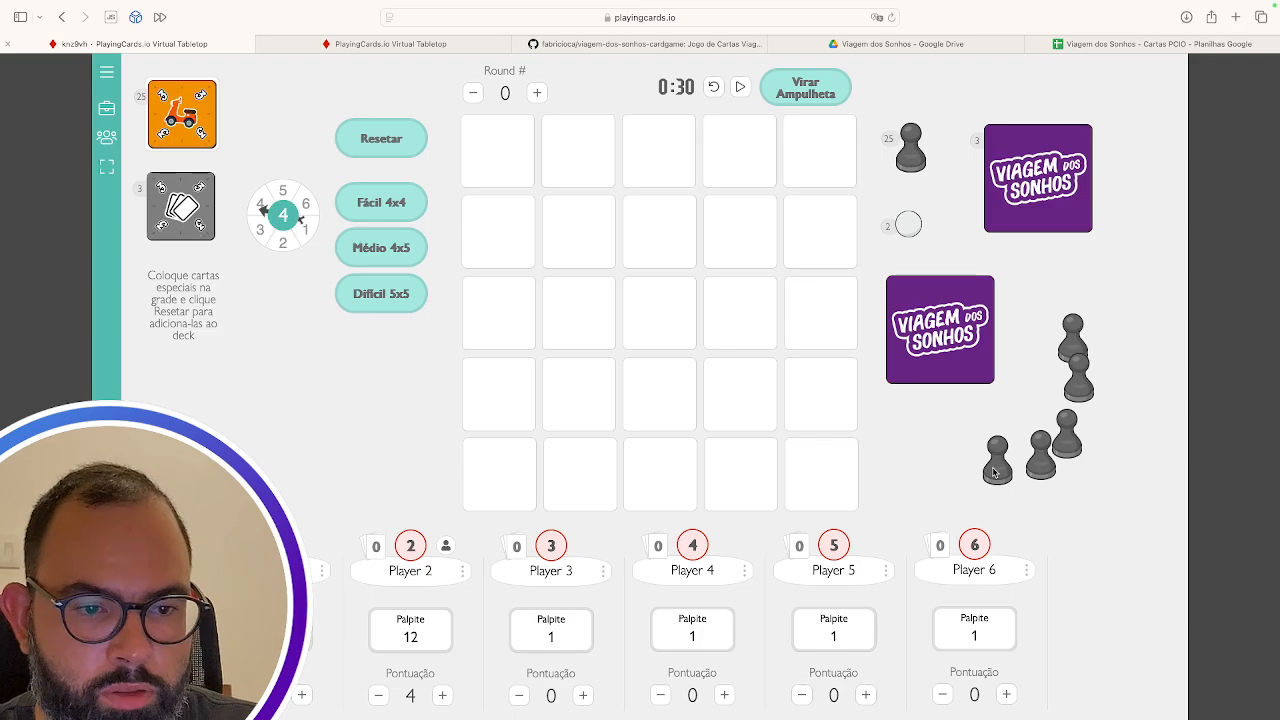
left_click(107, 108)
Delete the 5-peg stack from the table
left_click(832, 341)
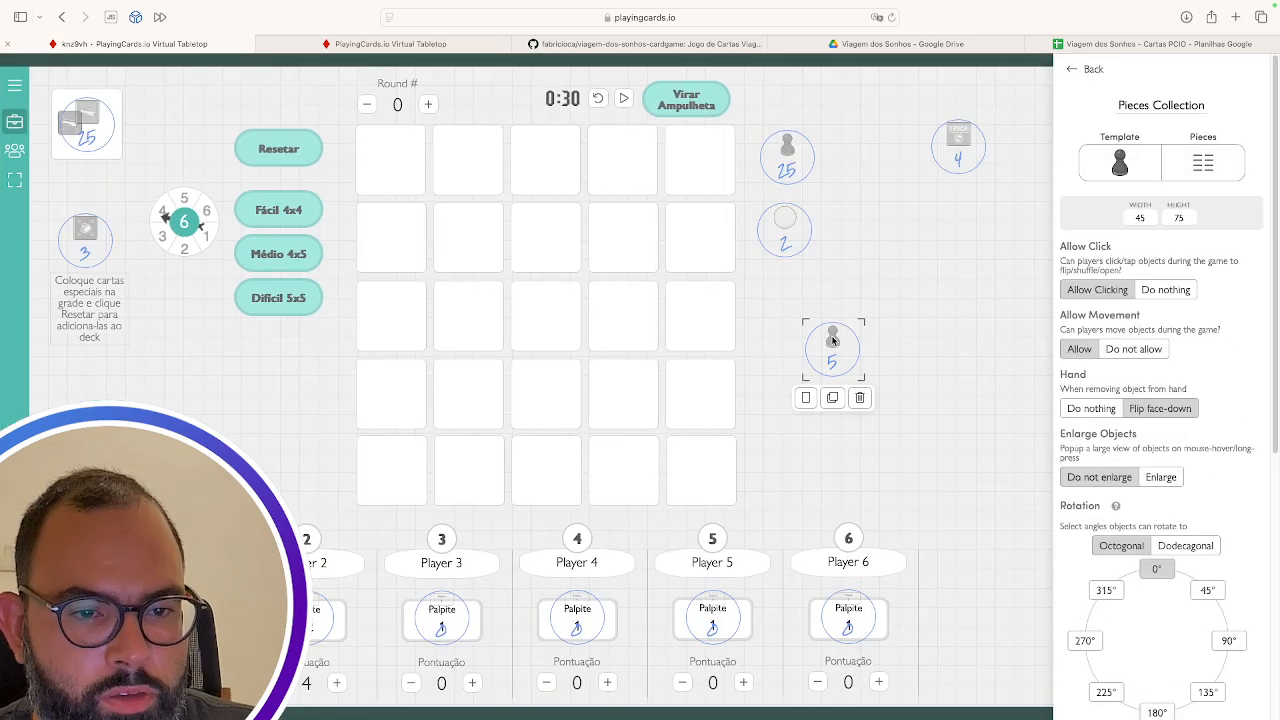
left_click(859, 397)
scroll(1131, 537, "down", 15)
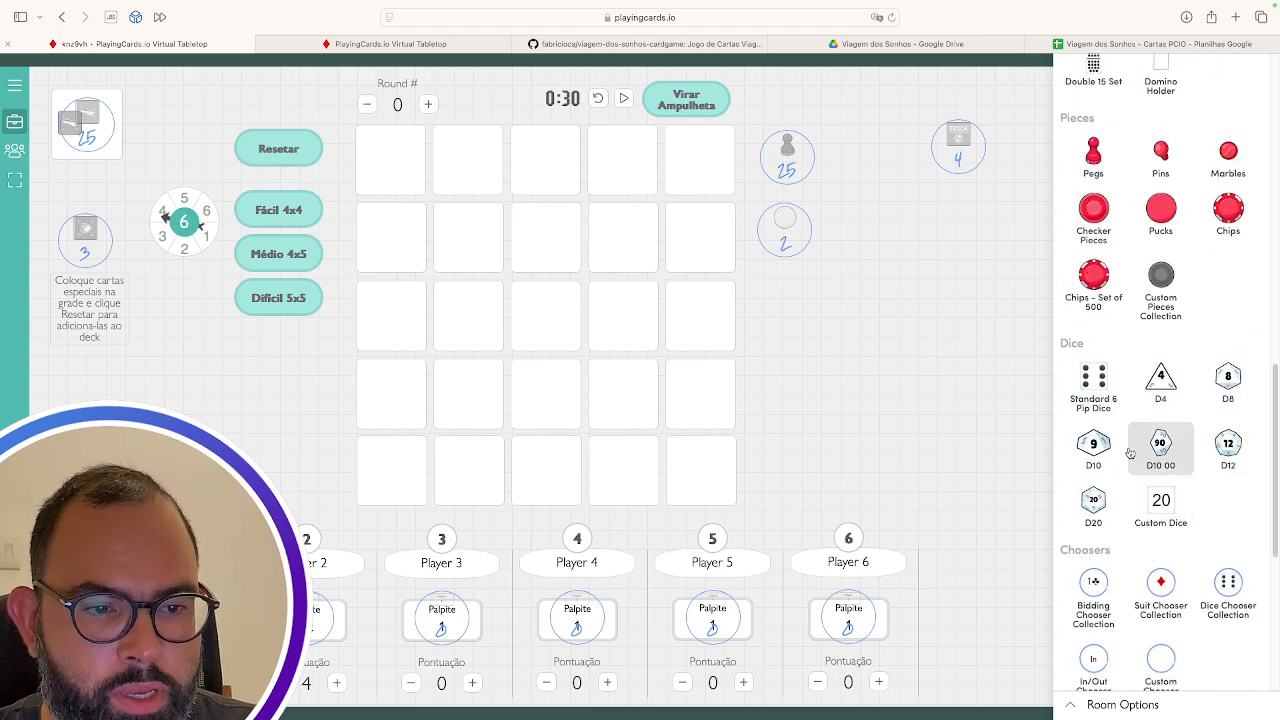
scroll(1130, 440, "down", 5)
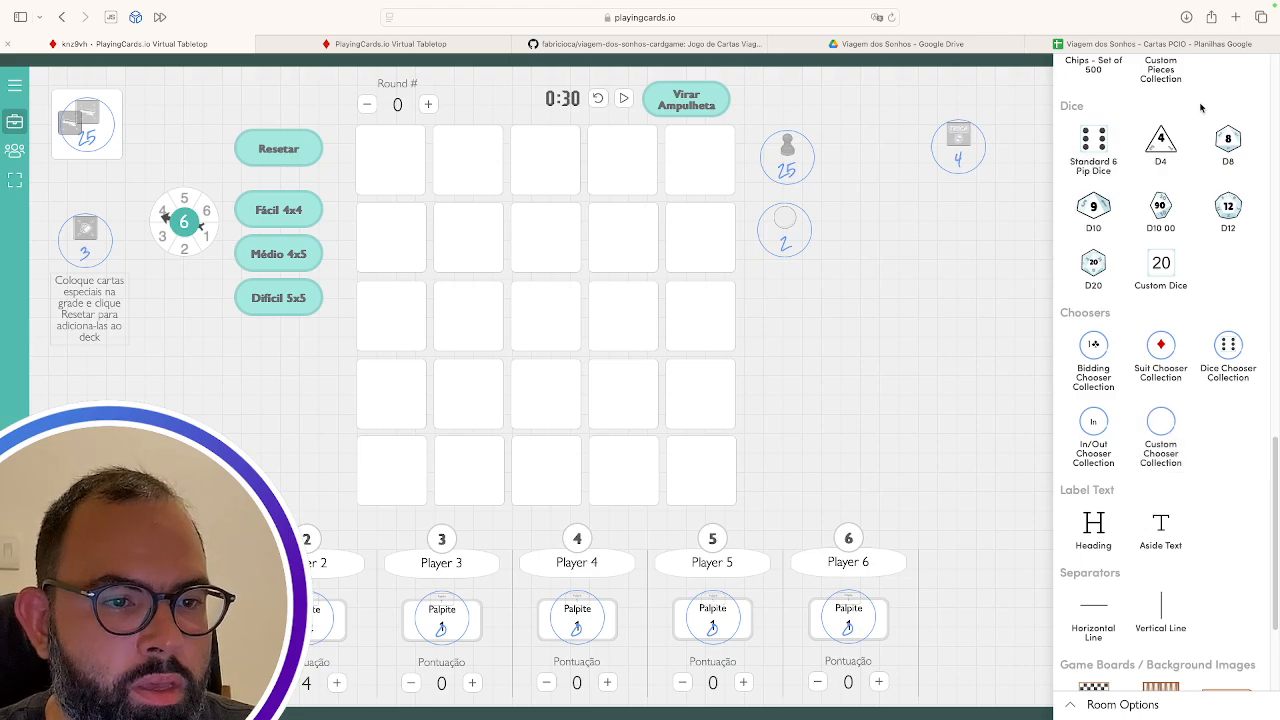
Add a Custom Dice widget right of the grid and select its face template's number layer
left_click(1160, 265)
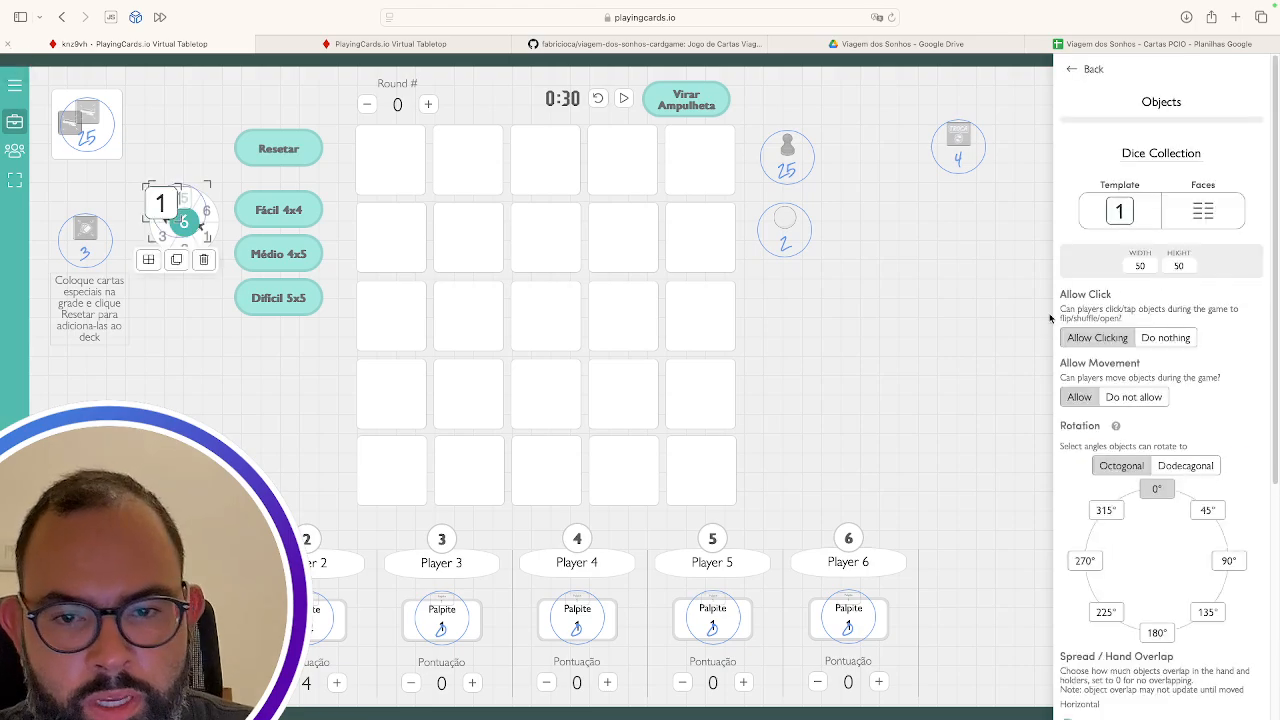
left_click_drag(186, 207, 838, 349)
left_click(1108, 222)
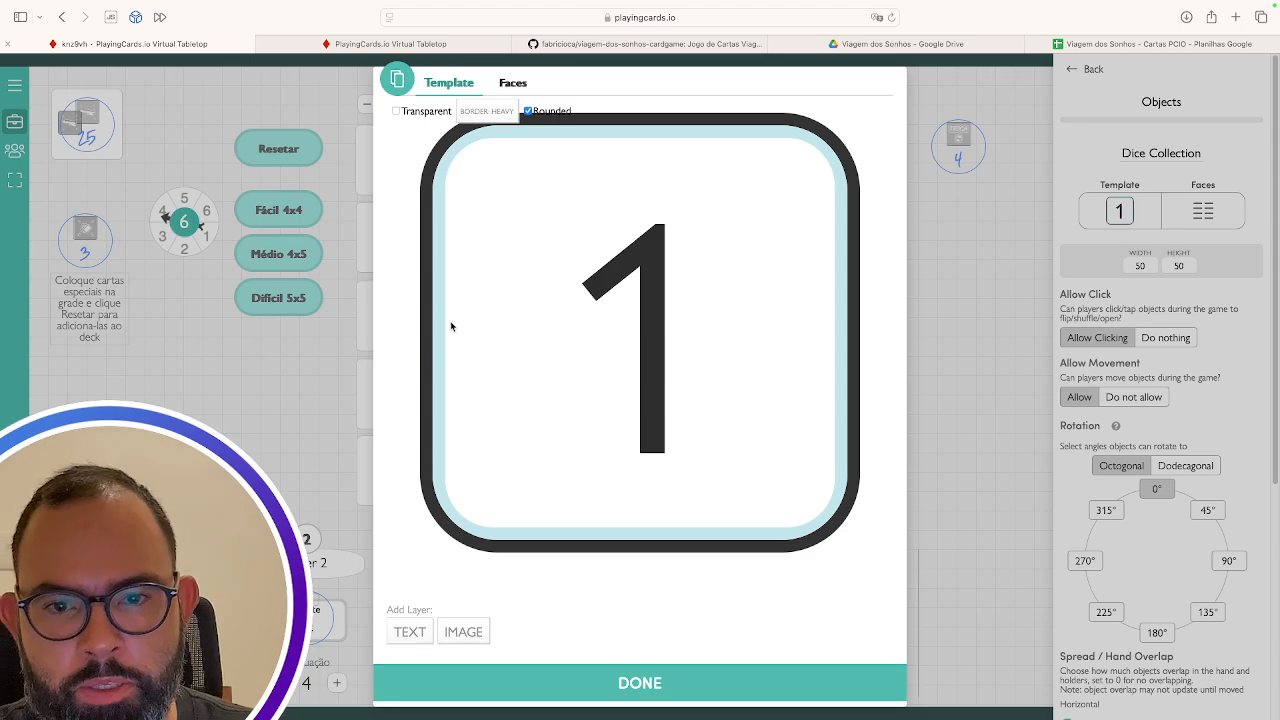
left_click(620, 266)
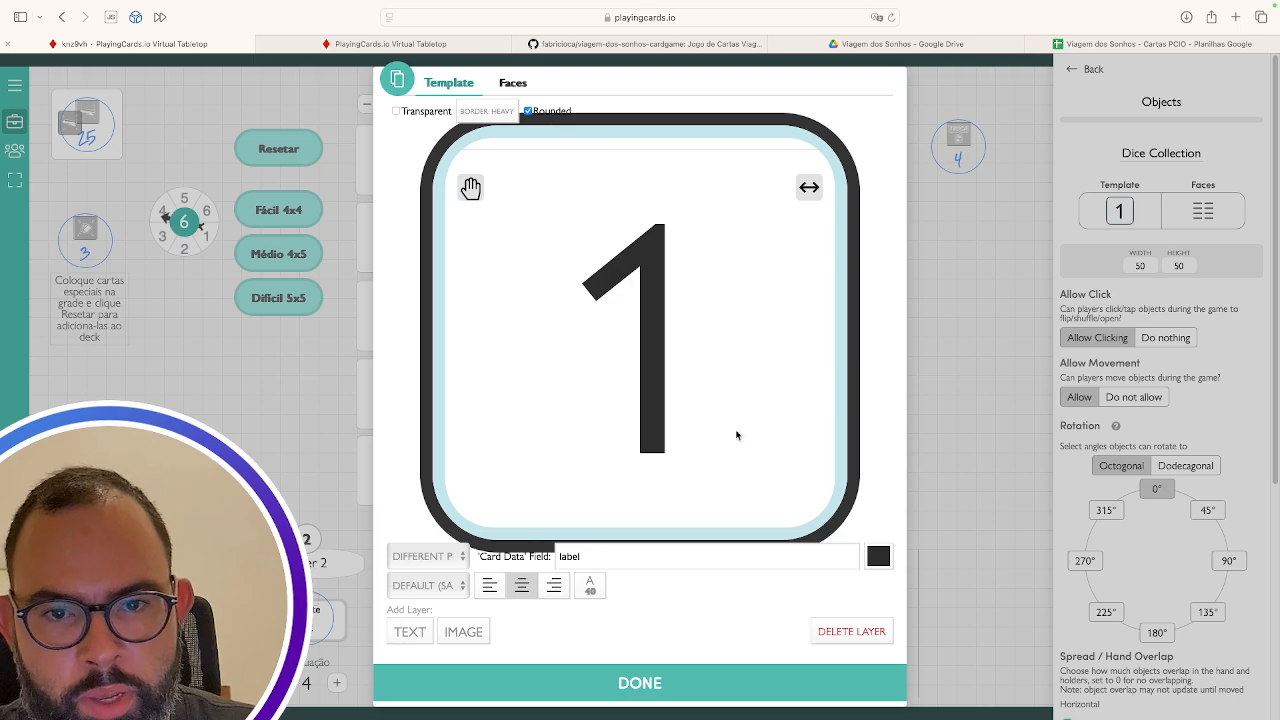
Add a new die face labelled 21, confirm the faces, and shift the die up-right
left_click(511, 84)
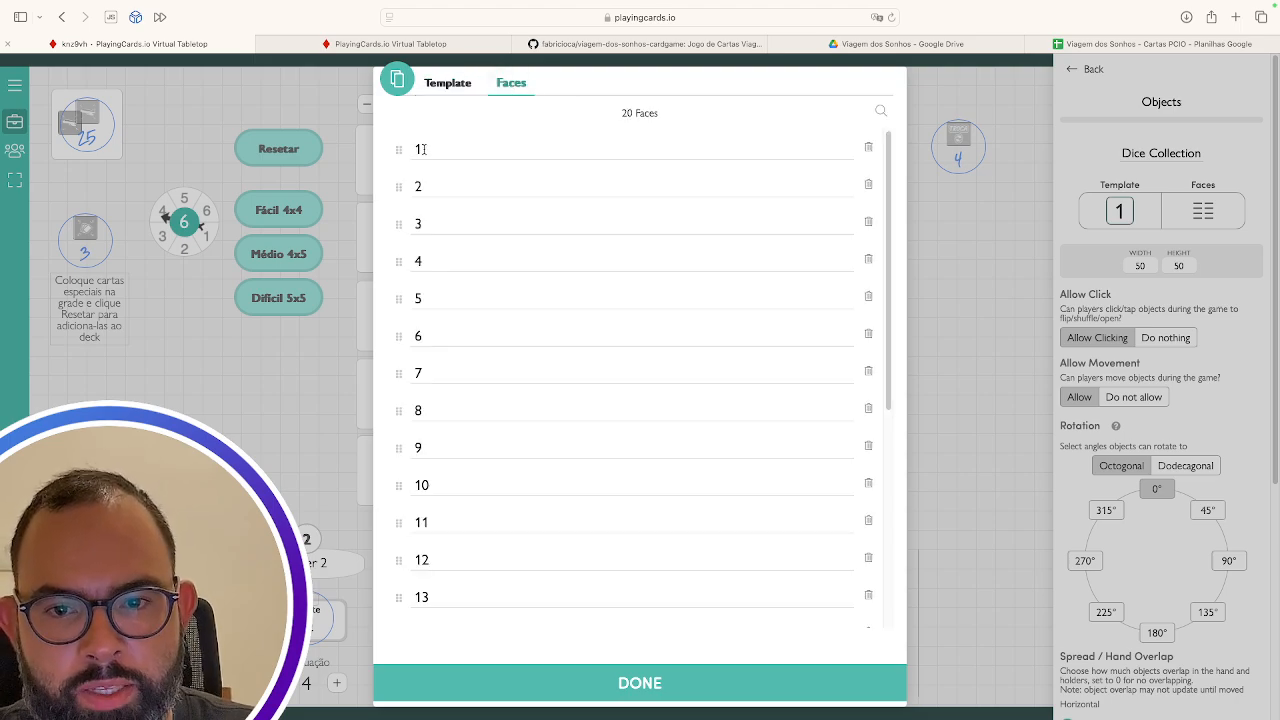
scroll(418, 472, "down", 5)
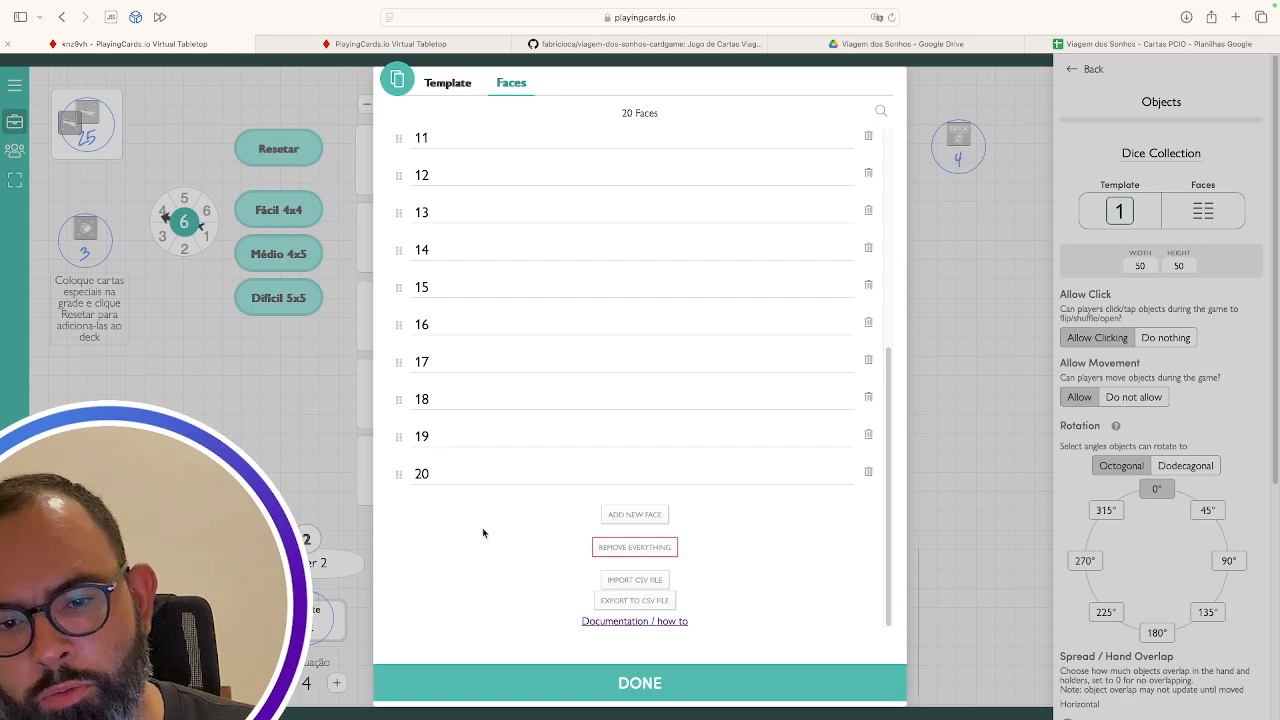
left_click(643, 513)
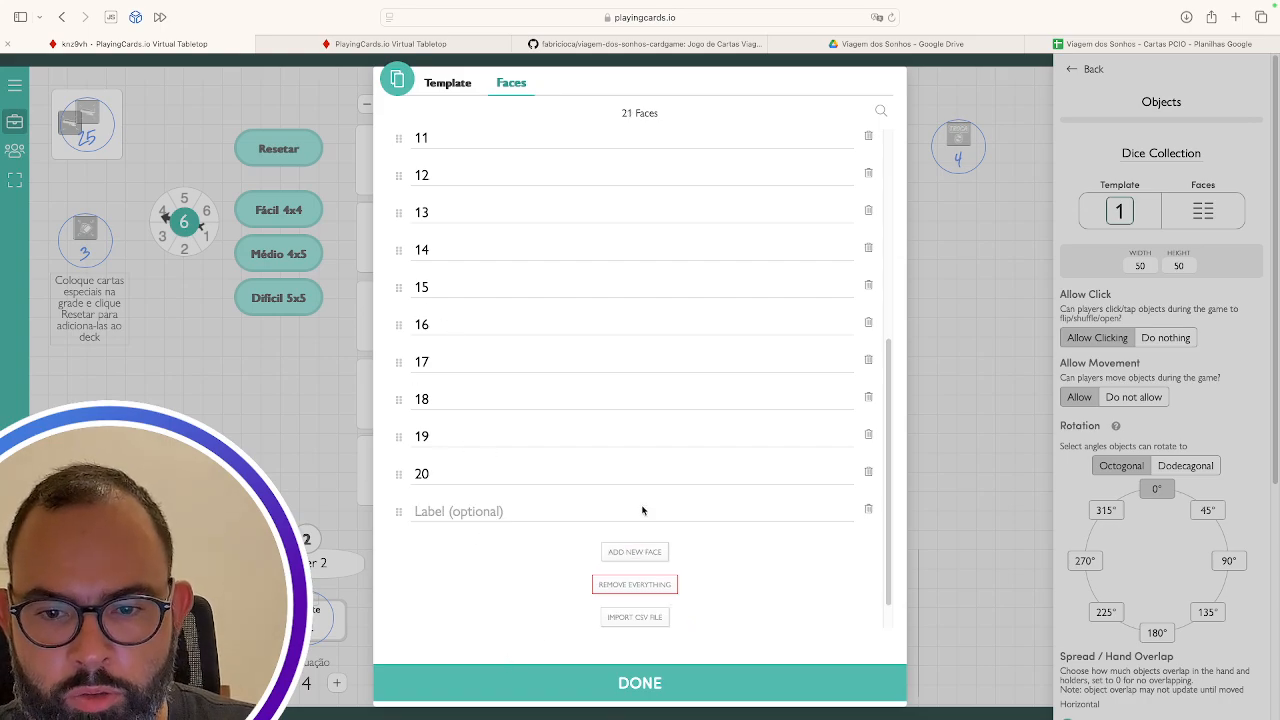
left_click(447, 505)
type("21")
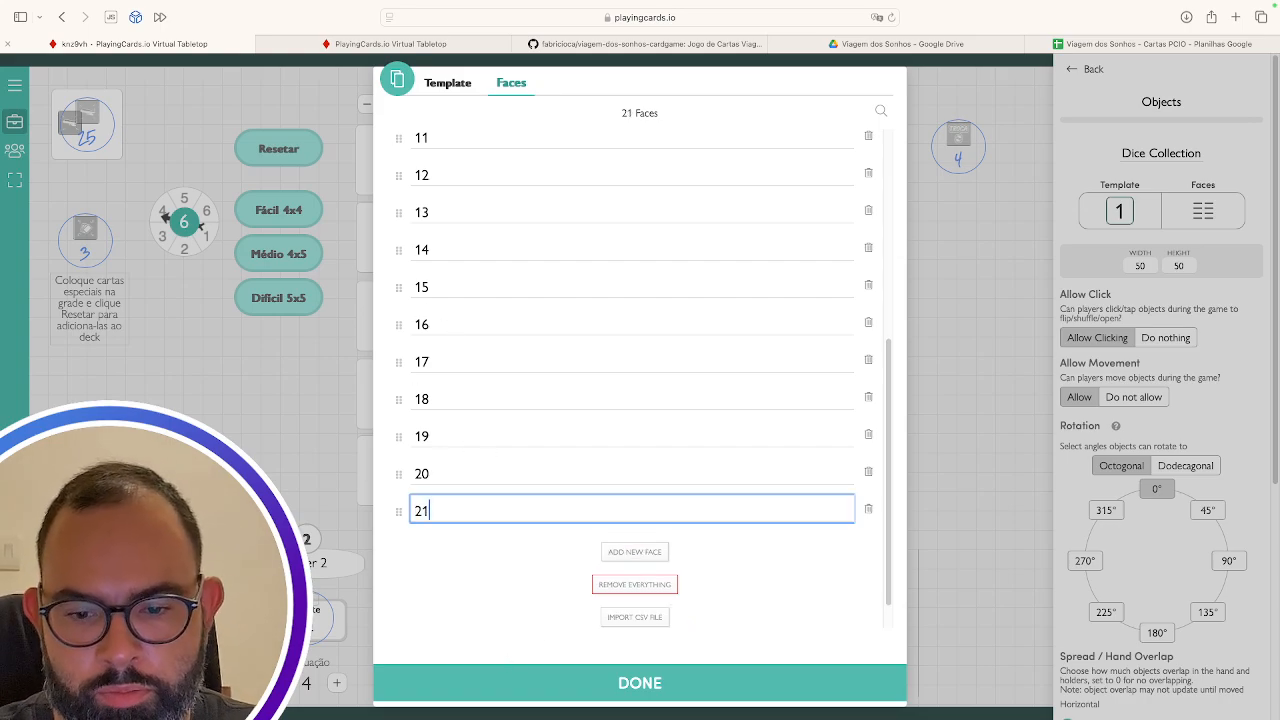
left_click(672, 690)
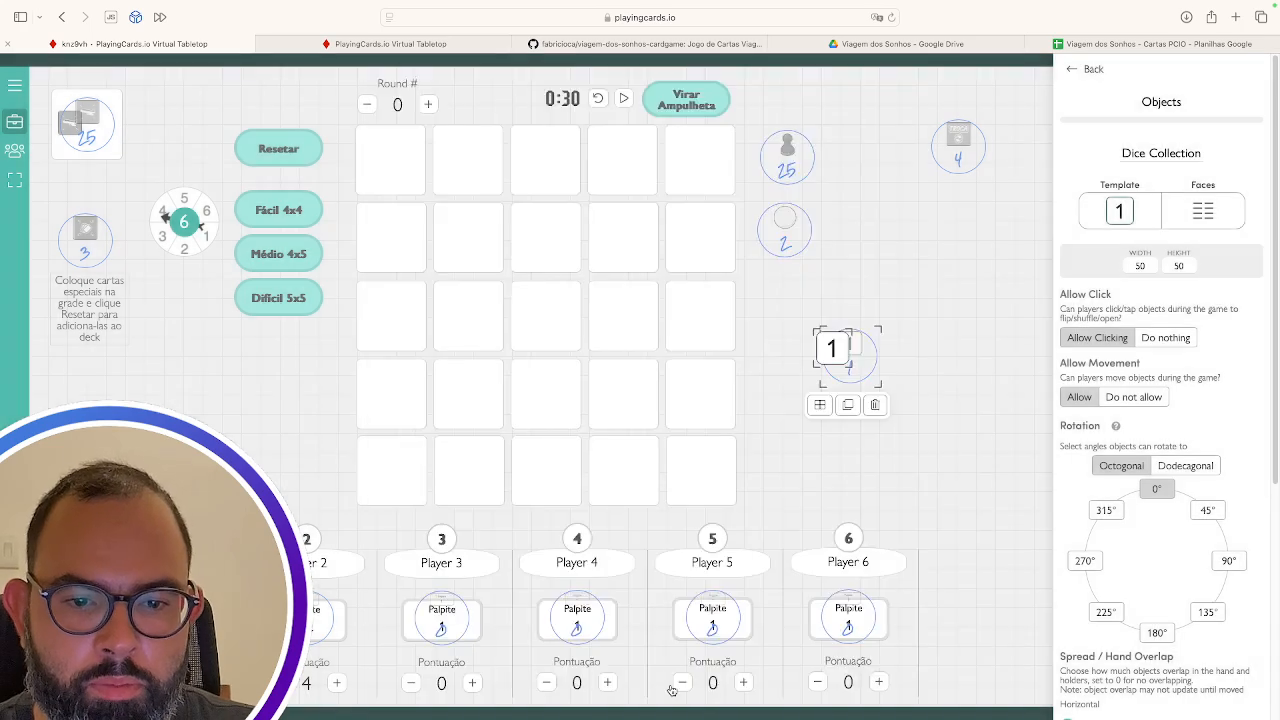
left_click_drag(875, 357, 932, 298)
Delete the trial custom die from the table
left_click(943, 354)
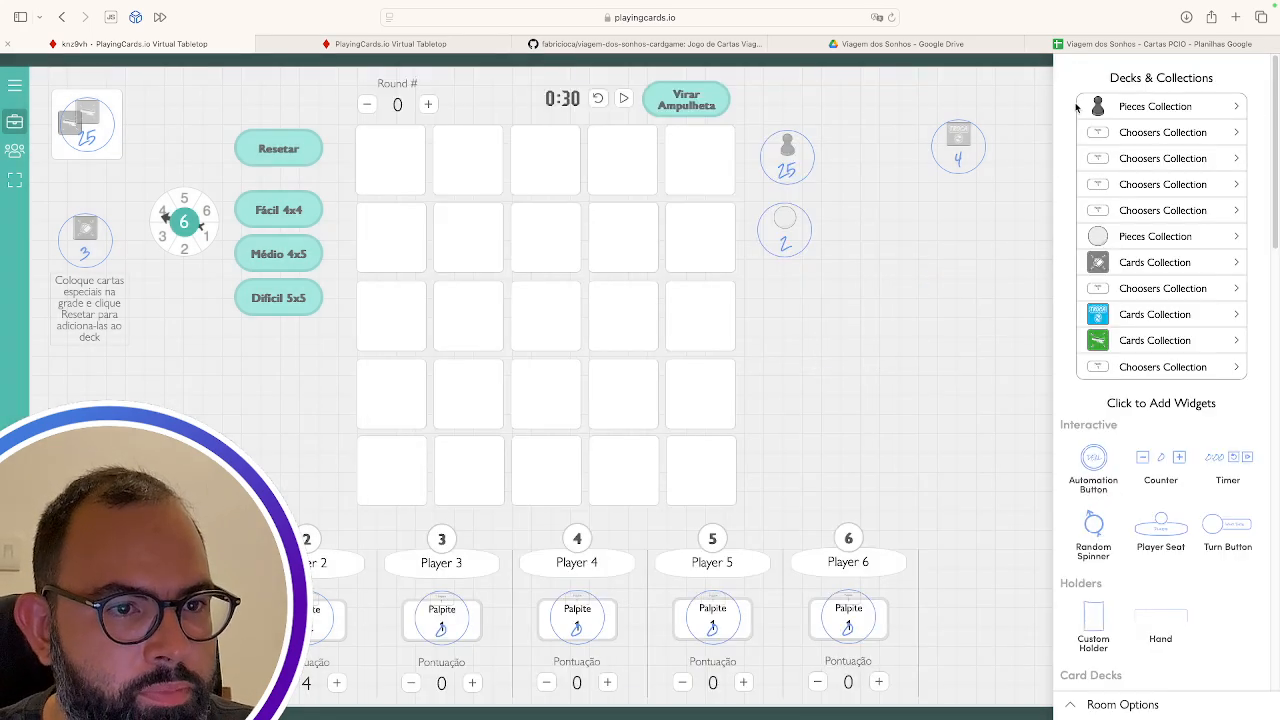
scroll(1128, 433, "down", 5)
scroll(1128, 433, "down", 8)
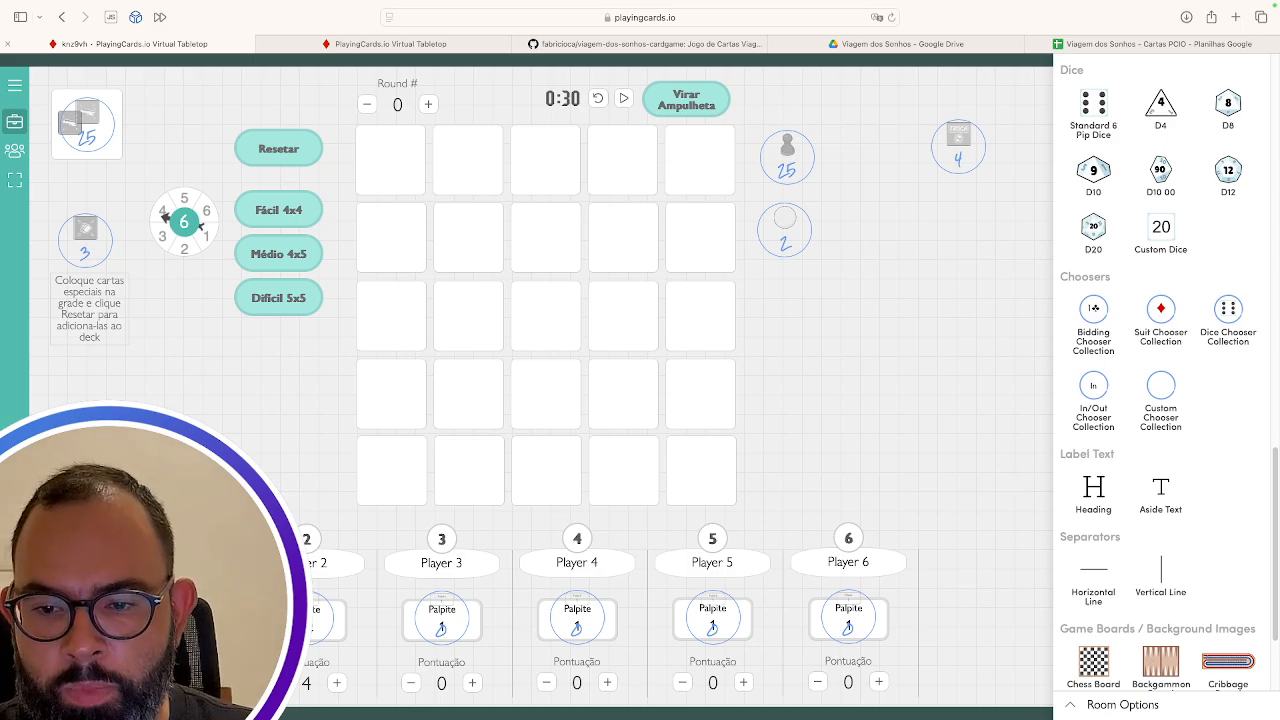
As a player, pick a value in a Palpite guess picker, then return to edit mode
left_click(16, 126)
left_click(270, 630)
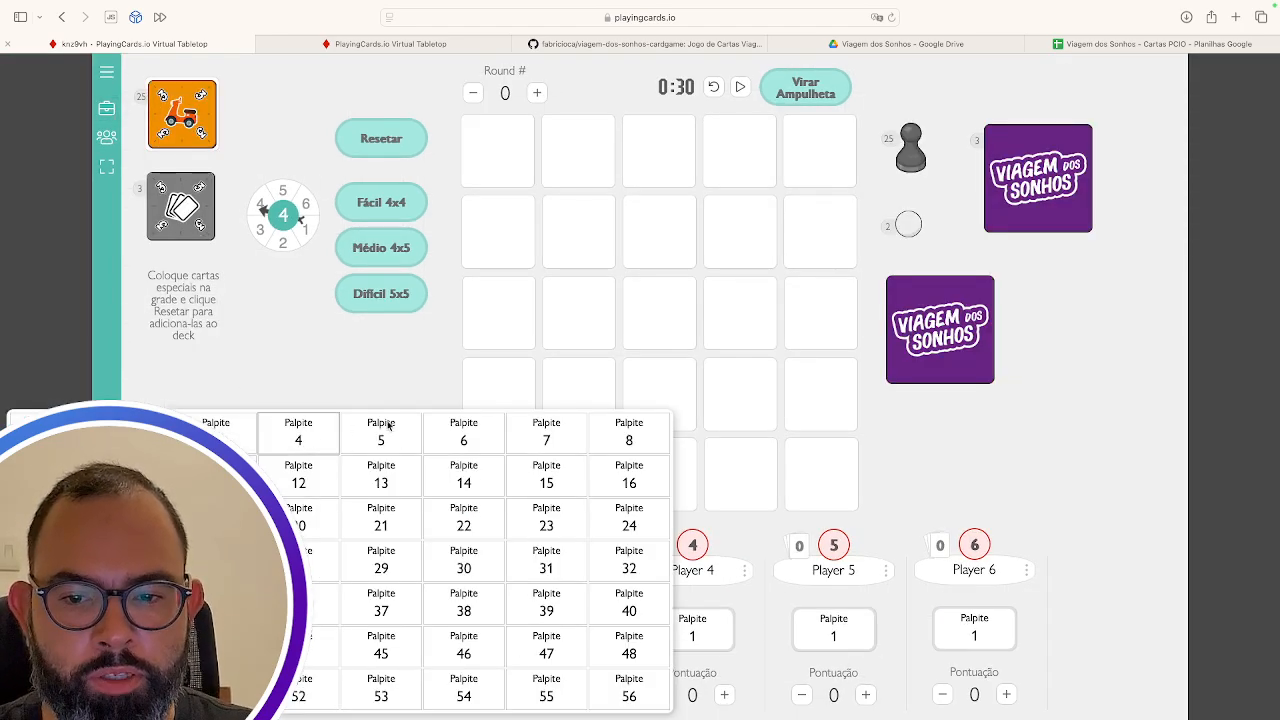
left_click(313, 577)
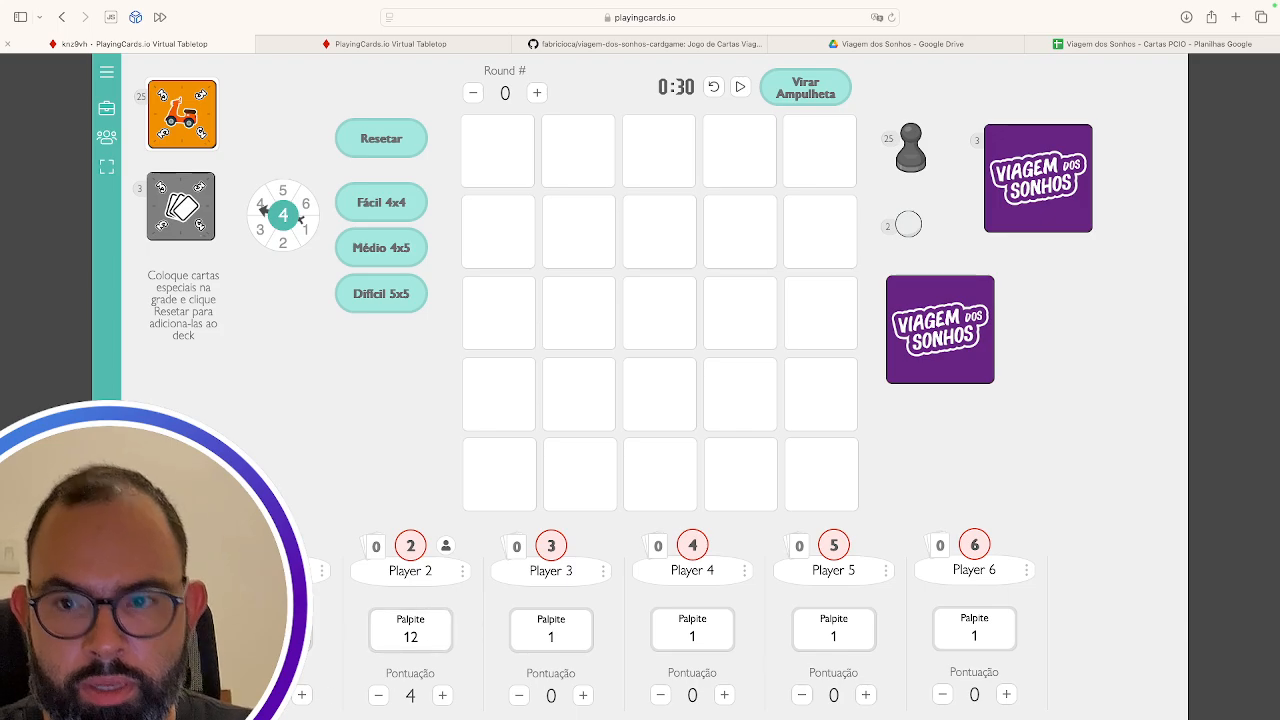
left_click(106, 108)
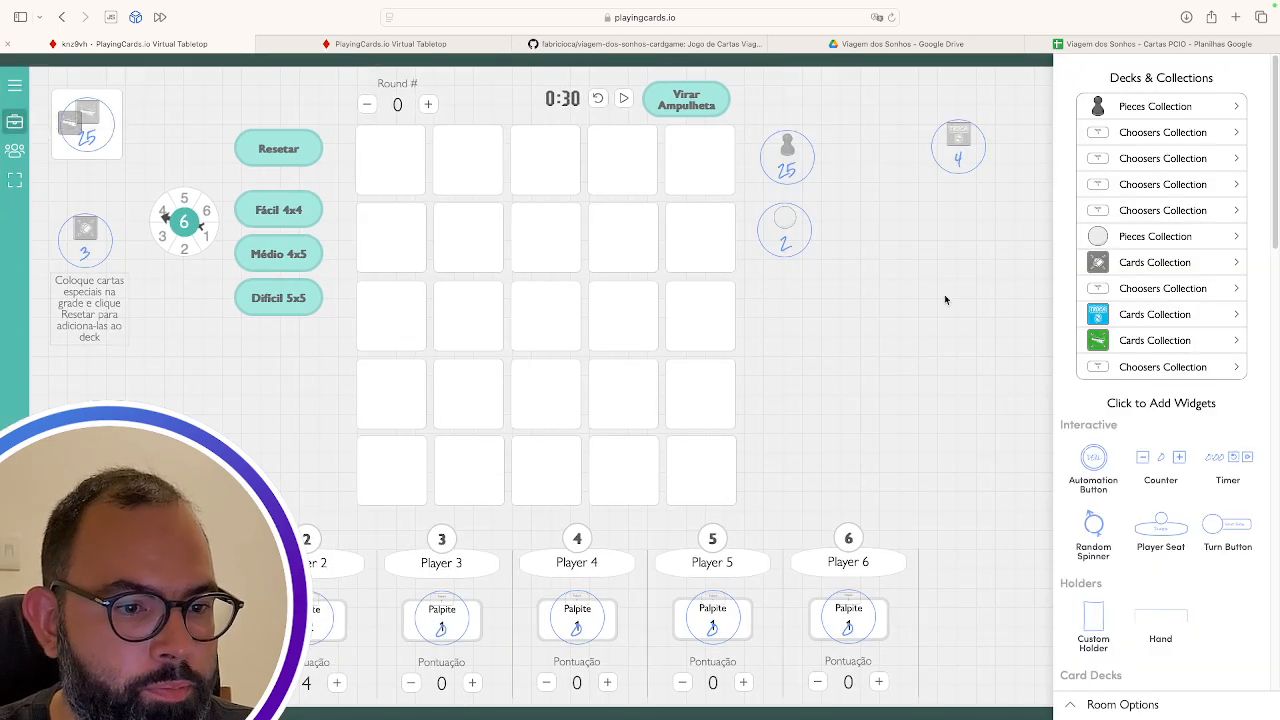
Add a Chess Board from Game Boards, shift it right, then delete it
scroll(1194, 573, "down", 10)
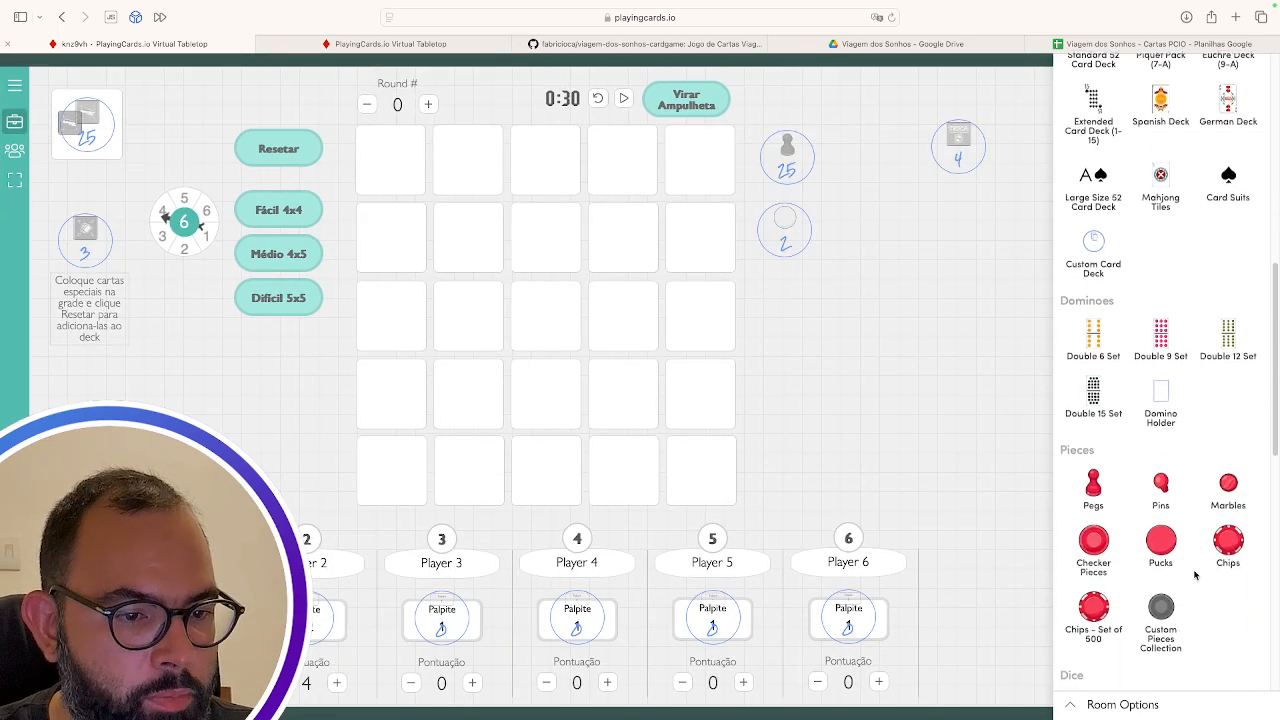
scroll(1194, 573, "down", 10)
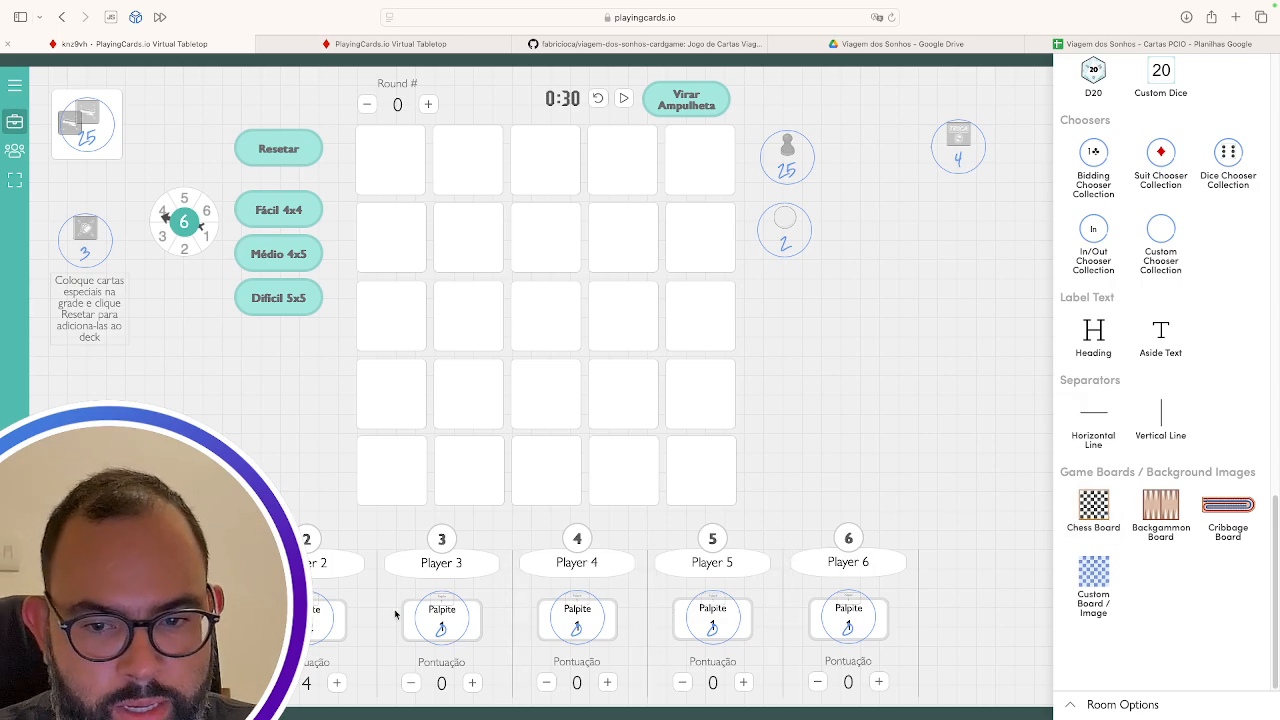
left_click(1094, 508)
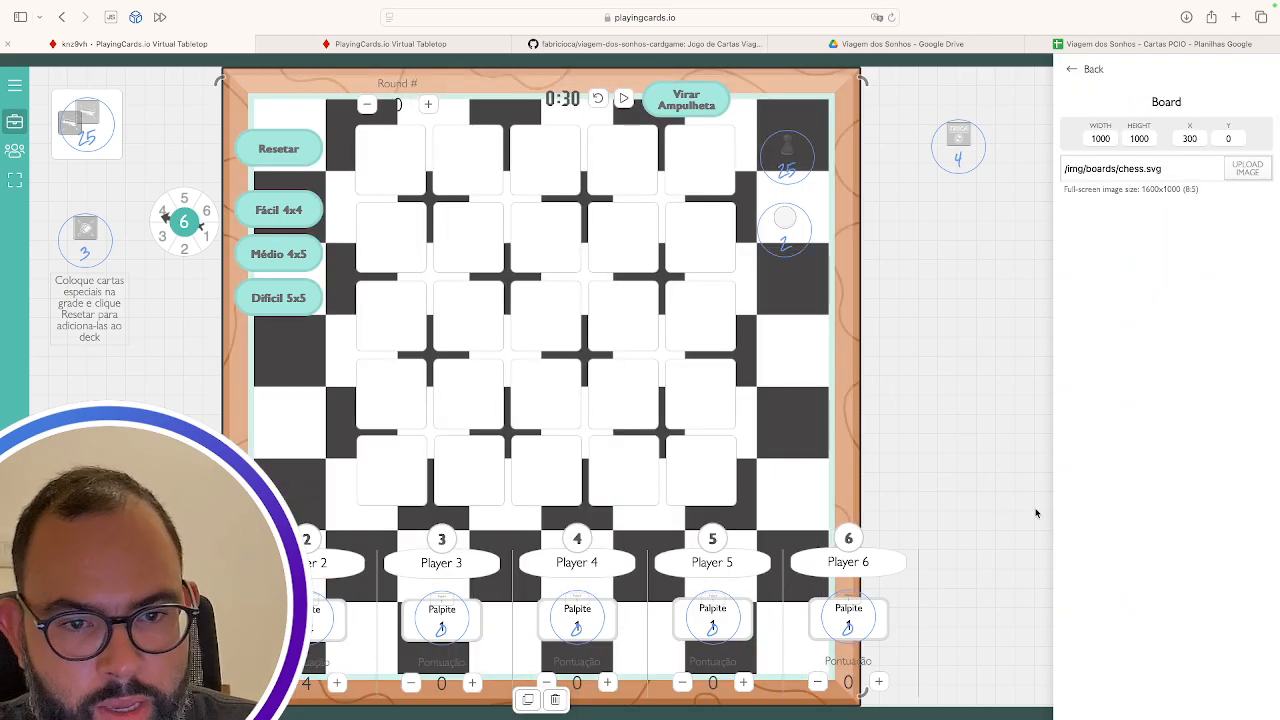
left_click_drag(1026, 405, 957, 416)
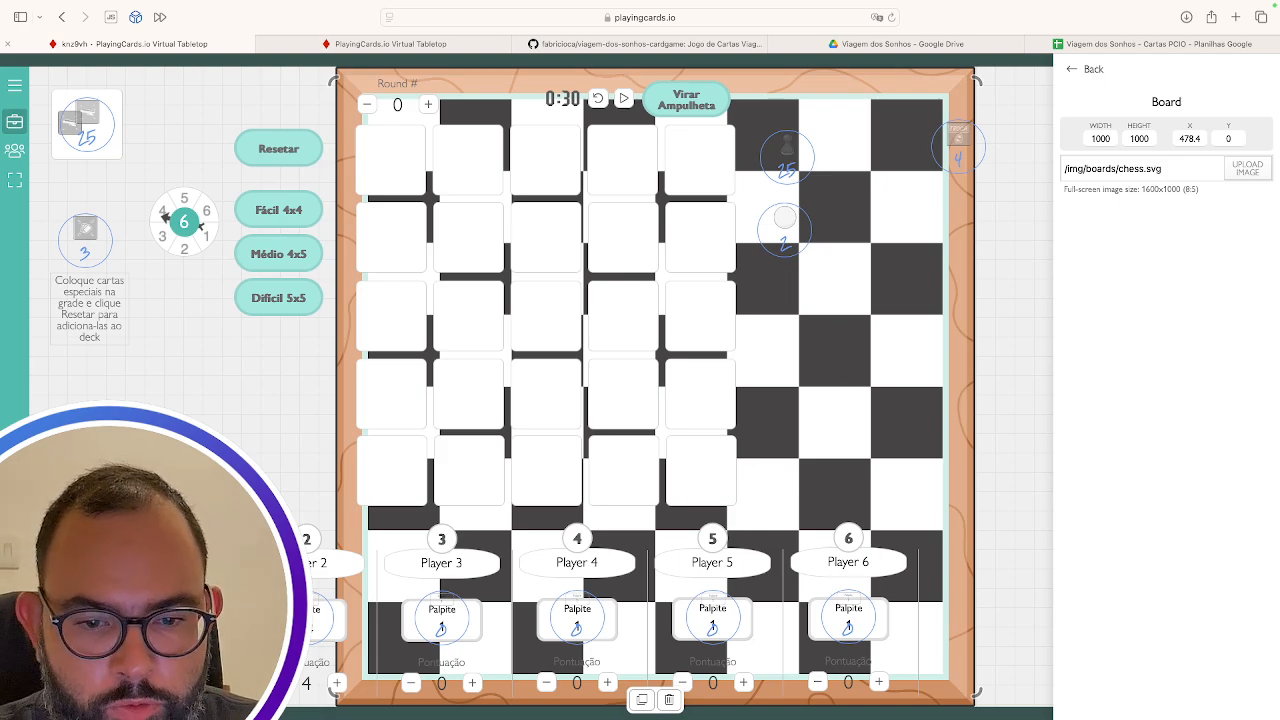
left_click(669, 700)
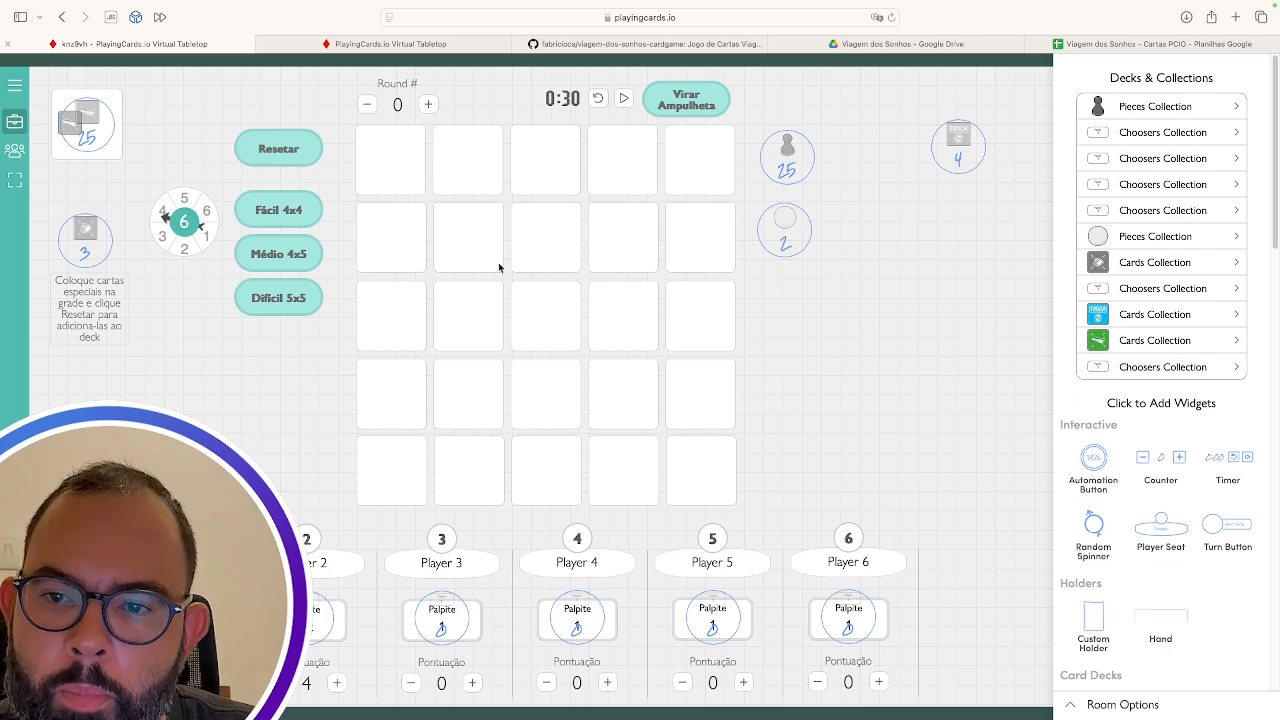
Select the 6-sided numbered spinner and delete it
left_click(183, 206)
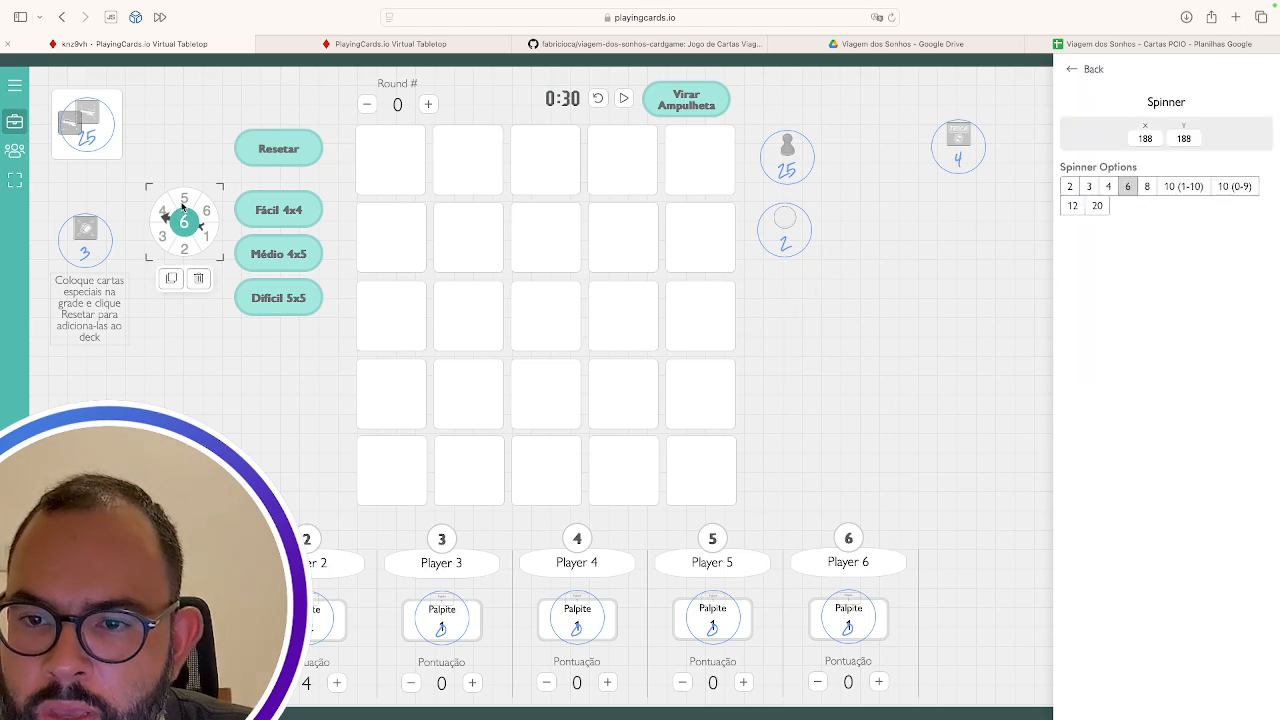
left_click(198, 278)
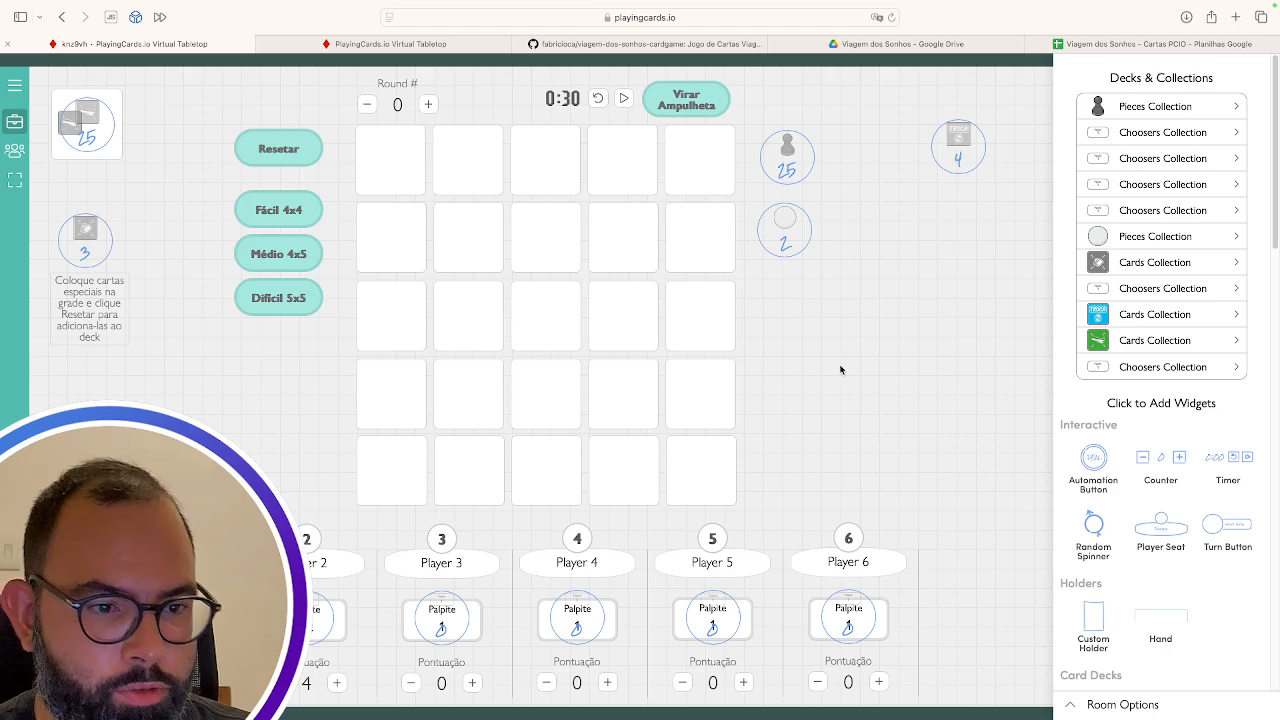
scroll(1099, 540, "down", 10)
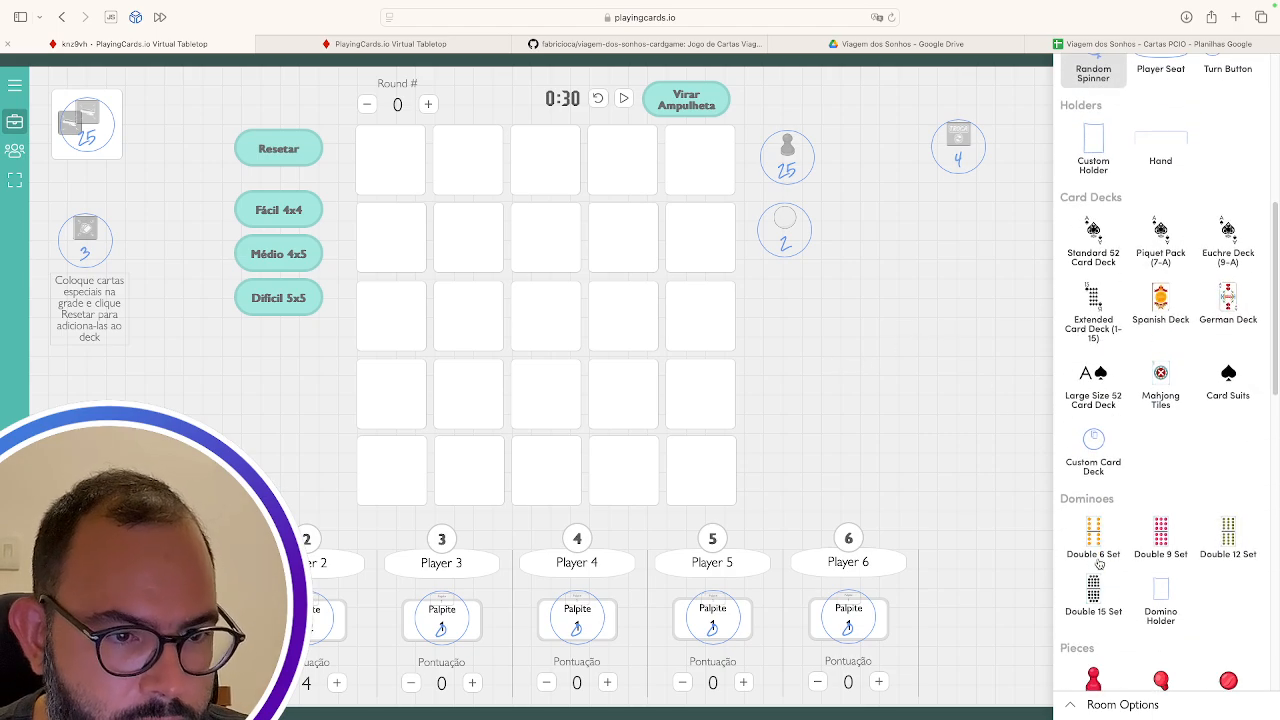
Open the top-left deck's card template and switch its view between Face and Back
left_click(80, 125)
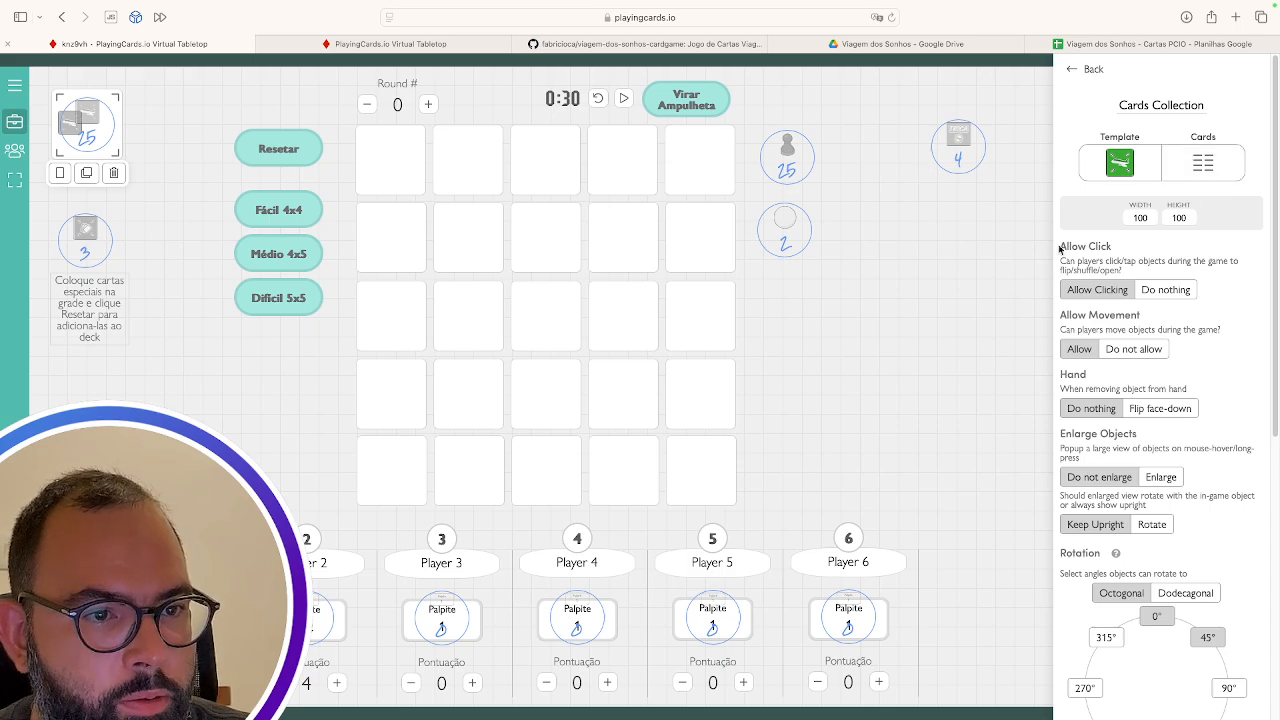
left_click(1118, 165)
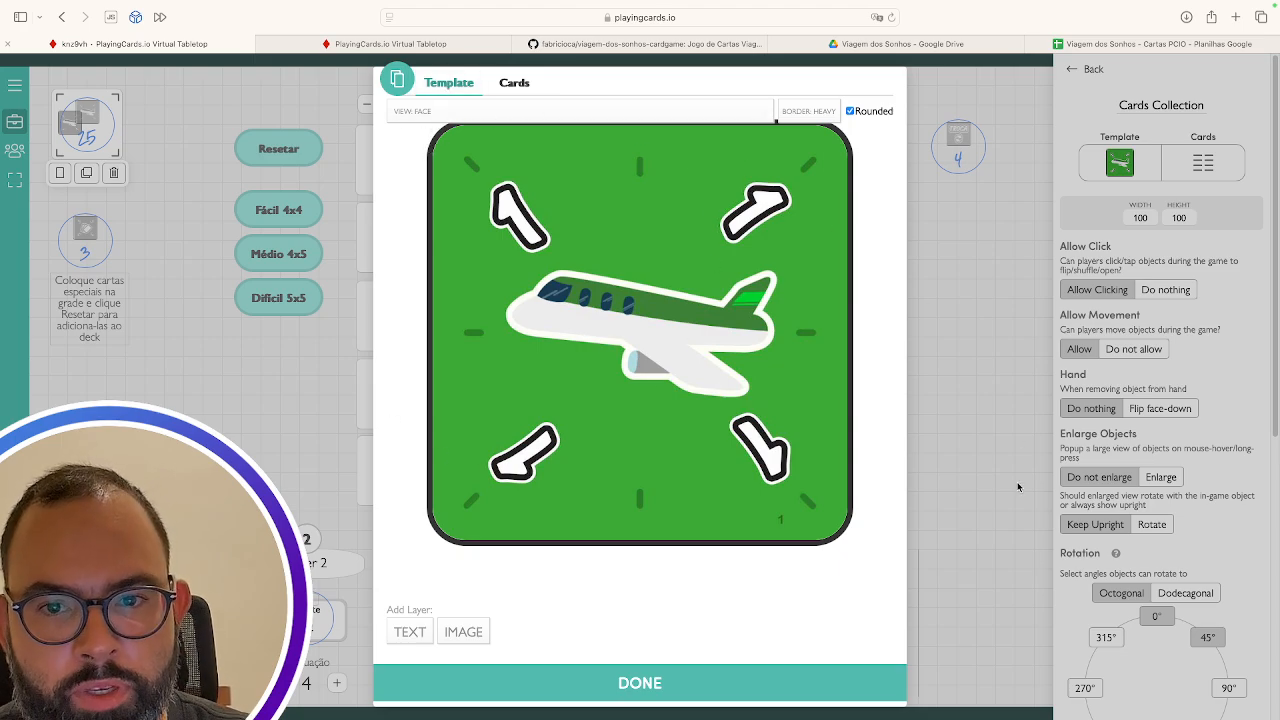
left_click(438, 112)
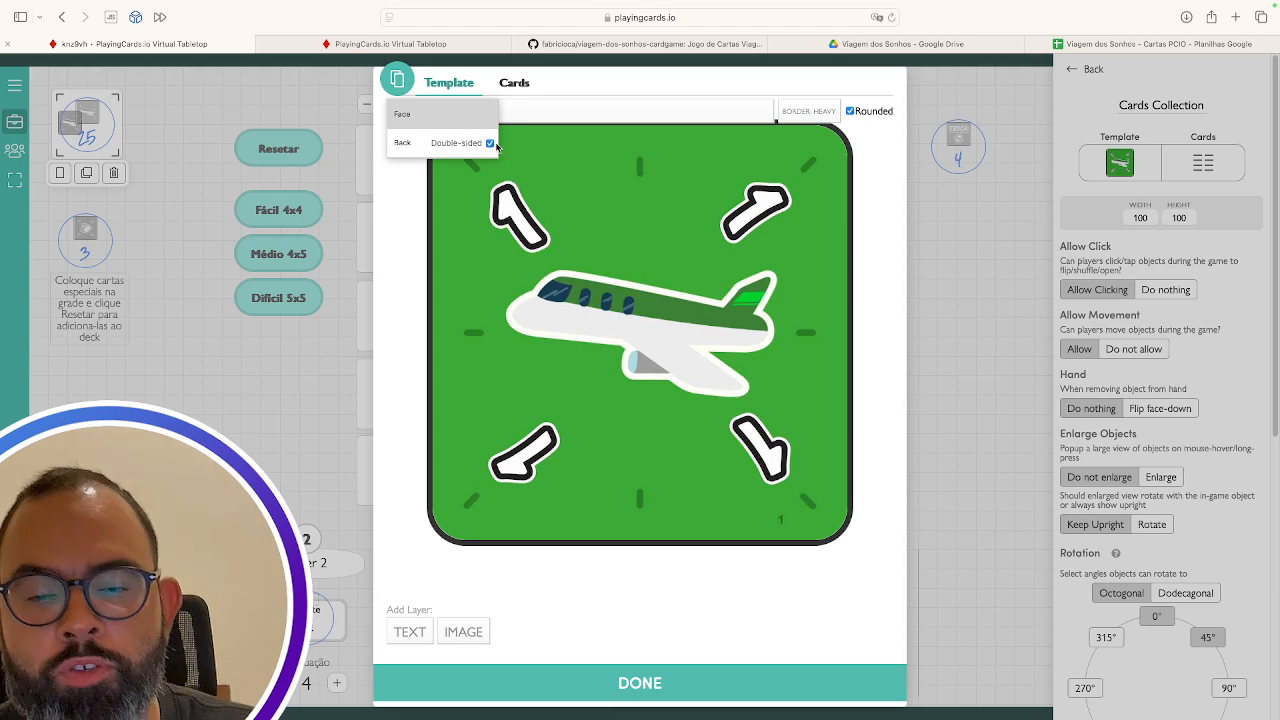
left_click(419, 146)
left_click(447, 112)
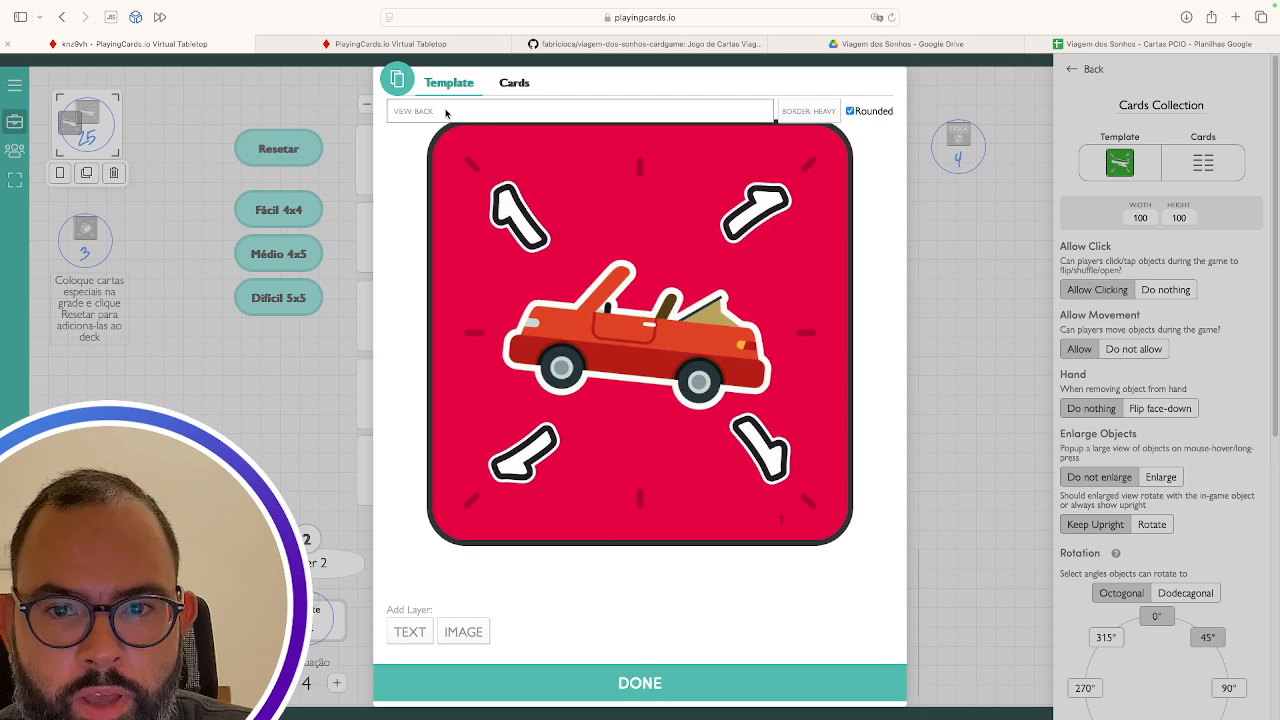
left_click(408, 116)
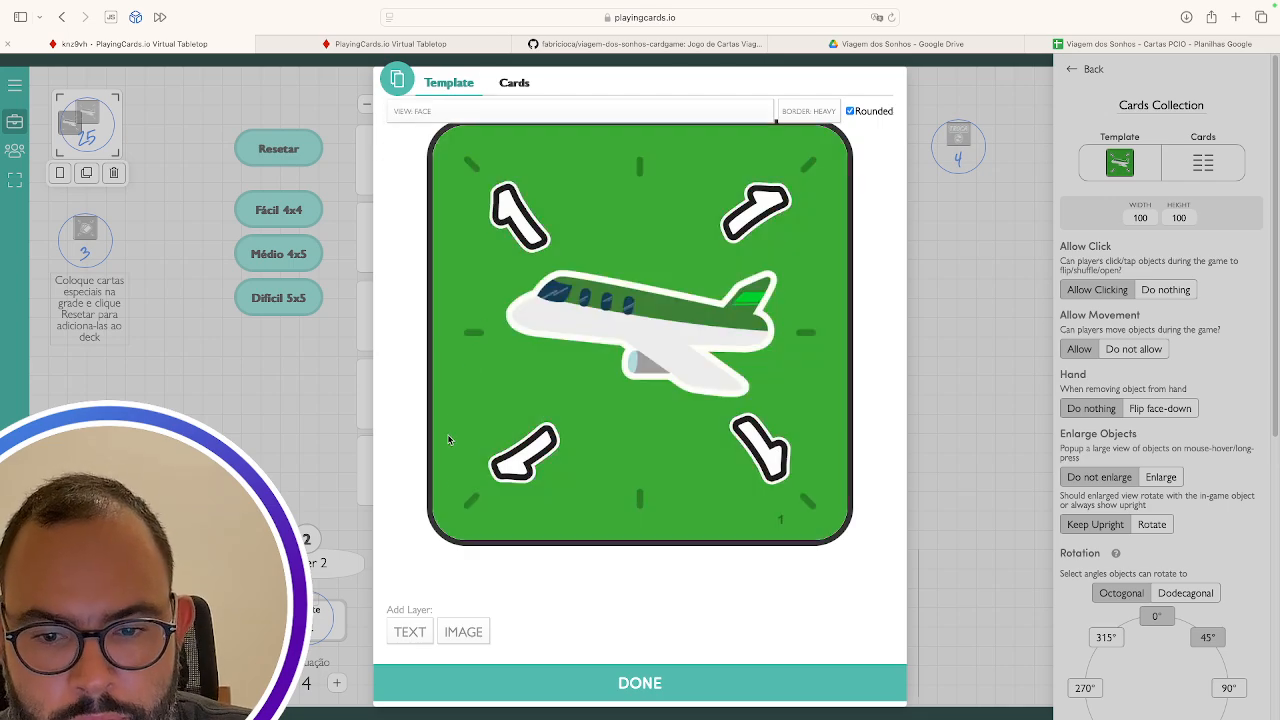
Check the image layer's Card Data field reads 'front' on the face and 'back' on the back
left_click(473, 411)
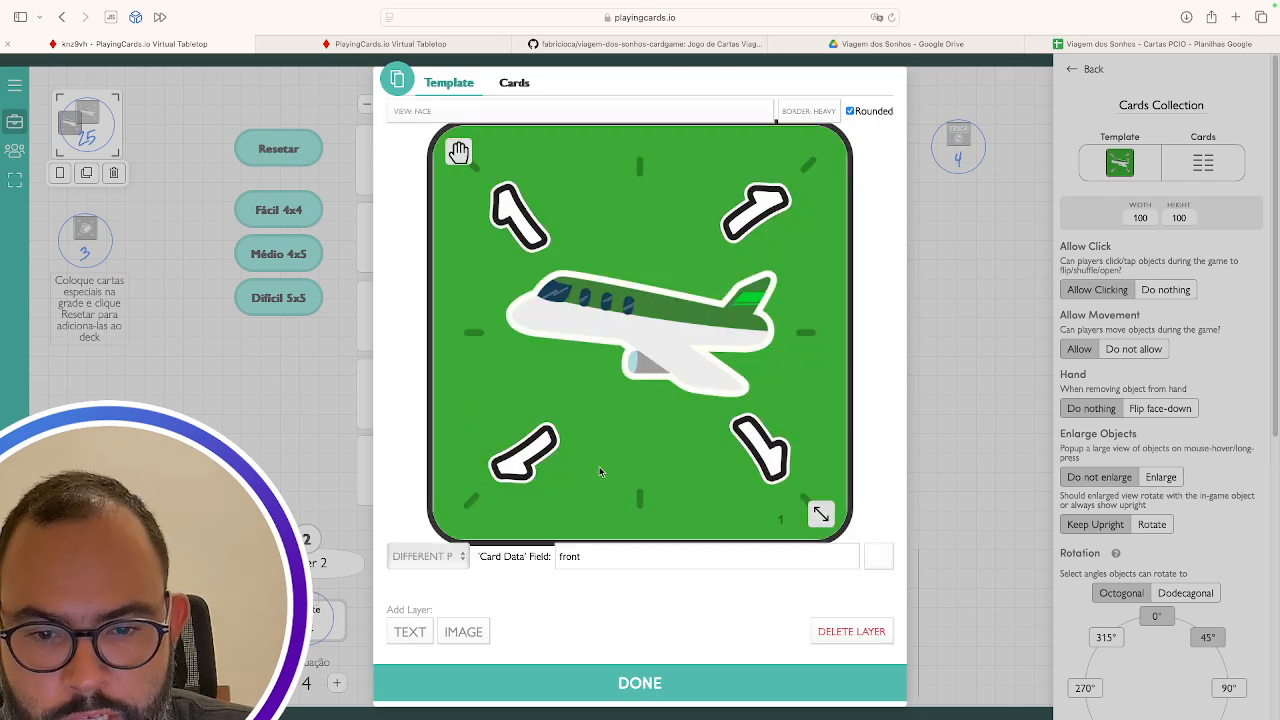
double_click(569, 556)
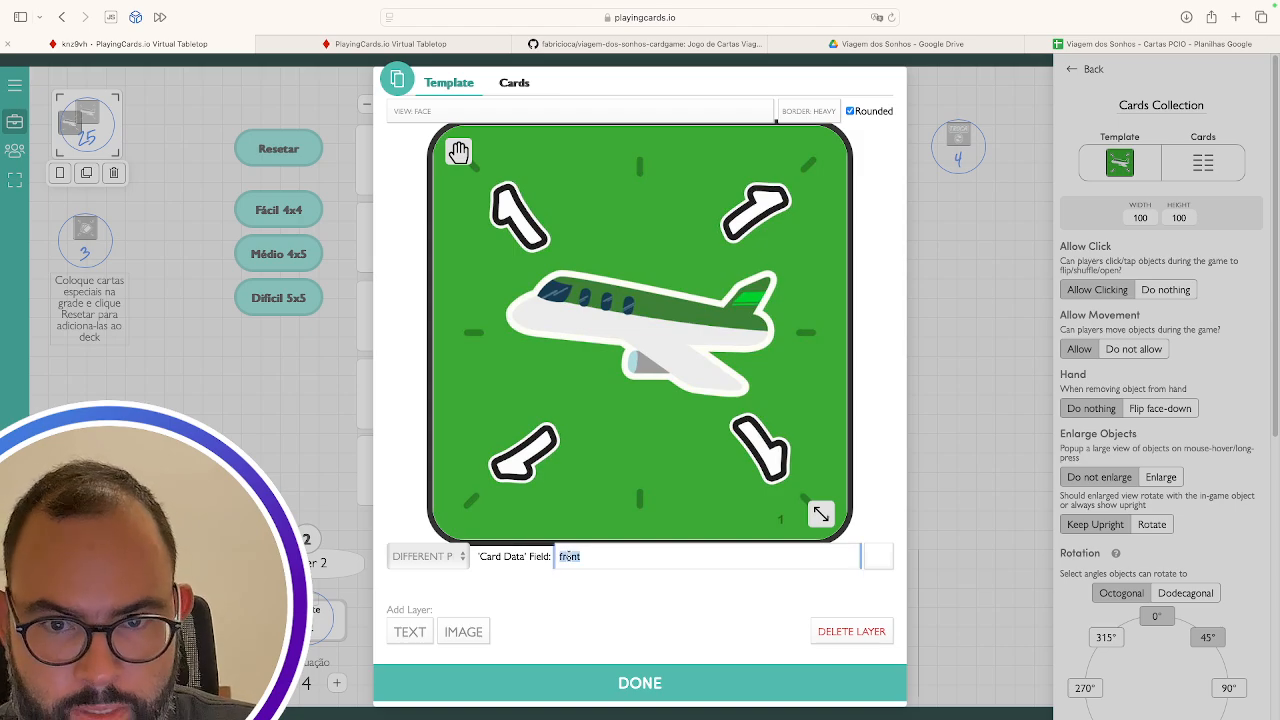
left_click(476, 116)
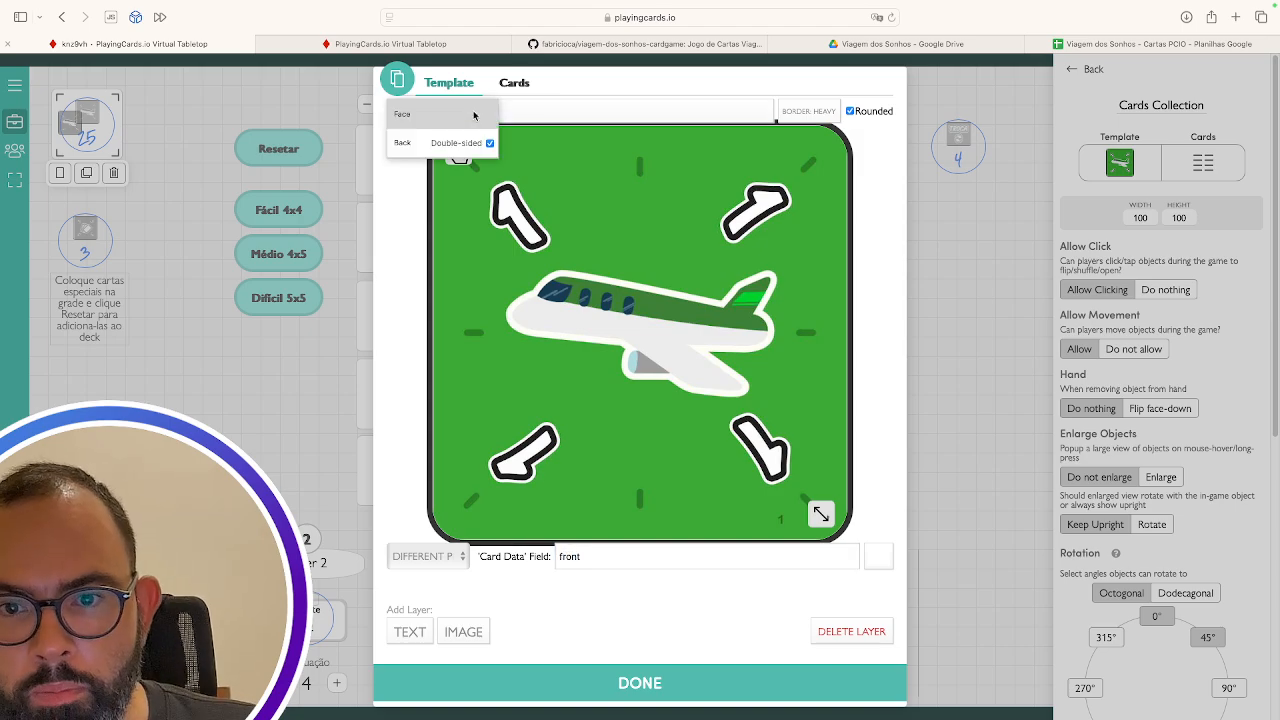
left_click(435, 149)
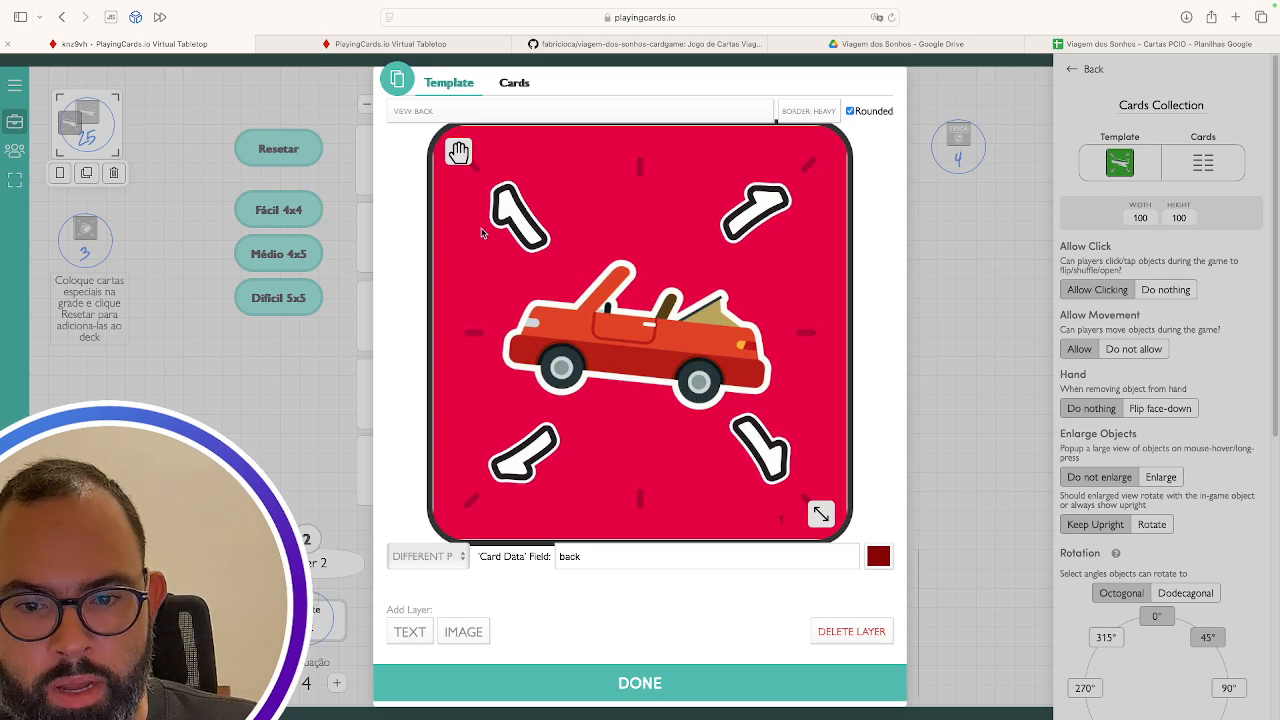
double_click(564, 556)
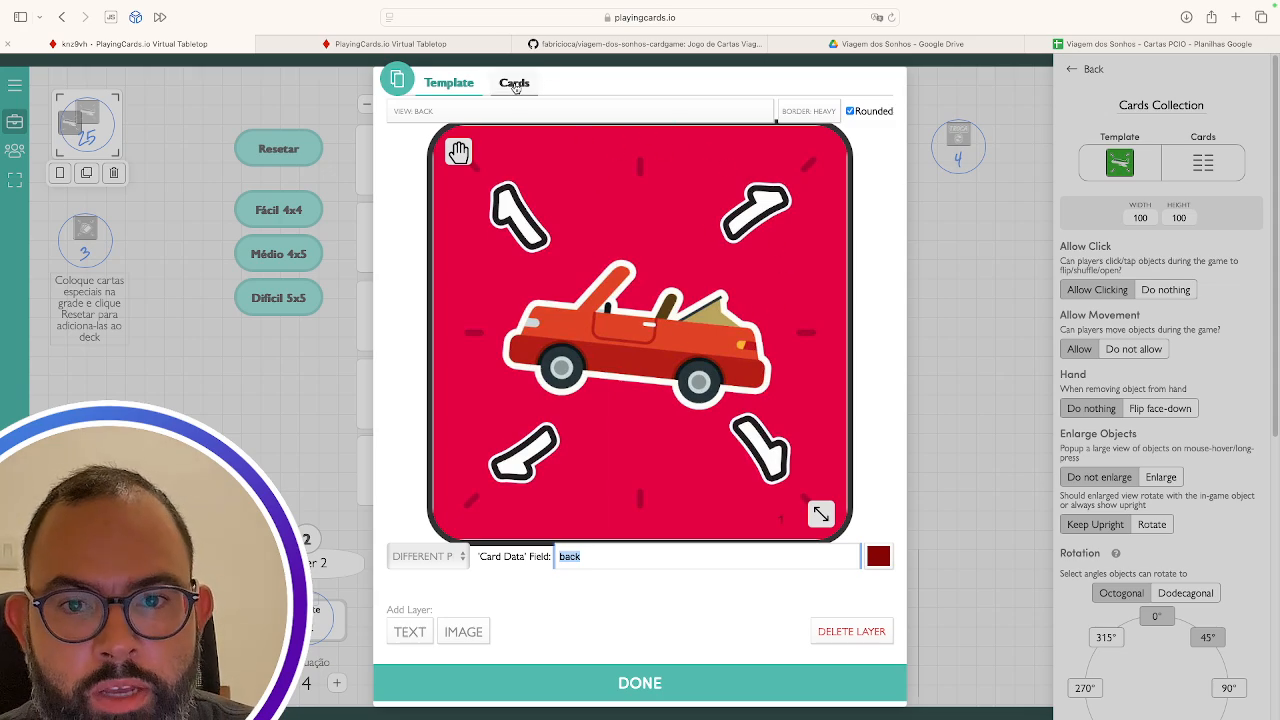
List the deck's 25 cards with their front and back image addresses, then move to the Finder desktop
left_click(515, 88)
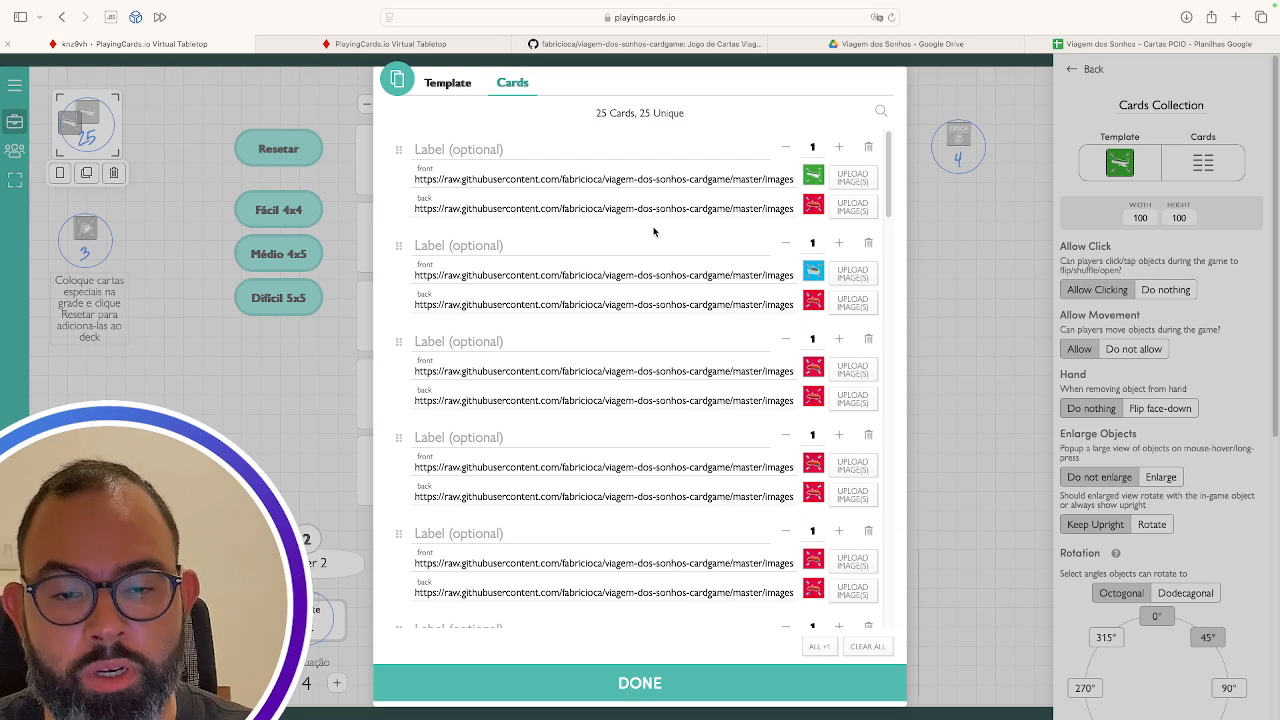
key("ctrl+Left")
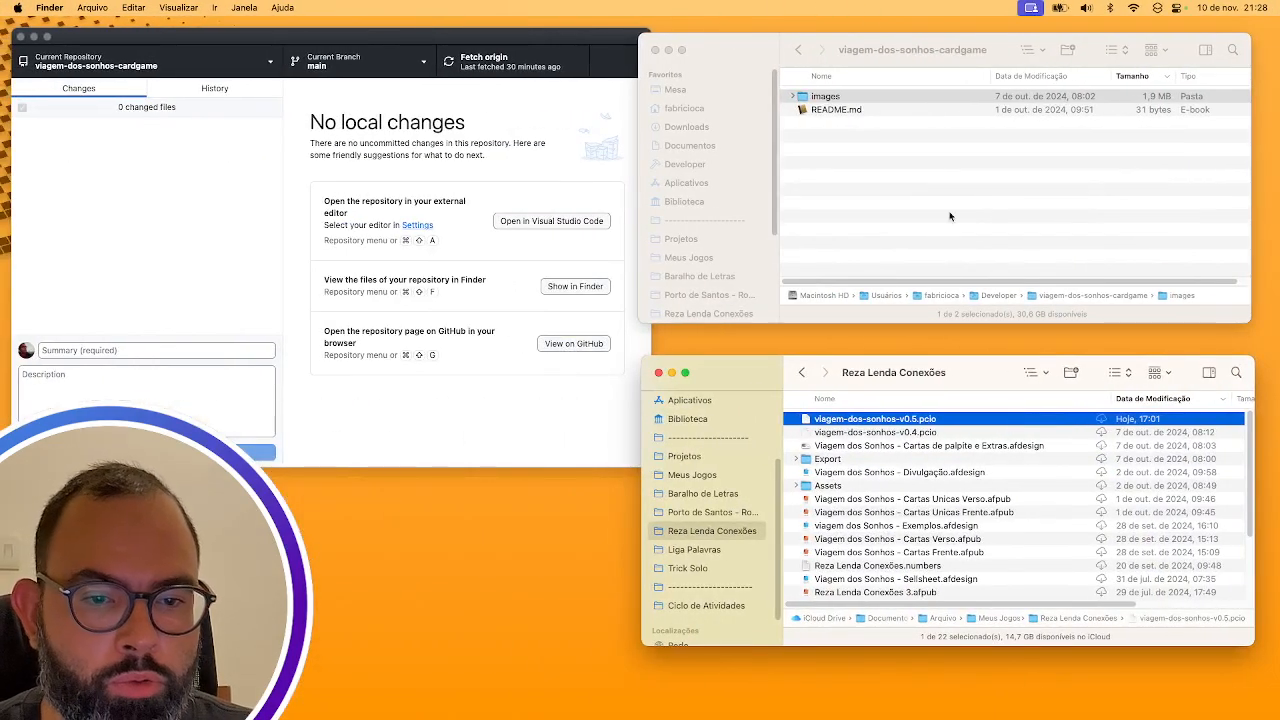
Bring the repository's Finder window forward and expand, then collapse, its images folder
left_click(946, 40)
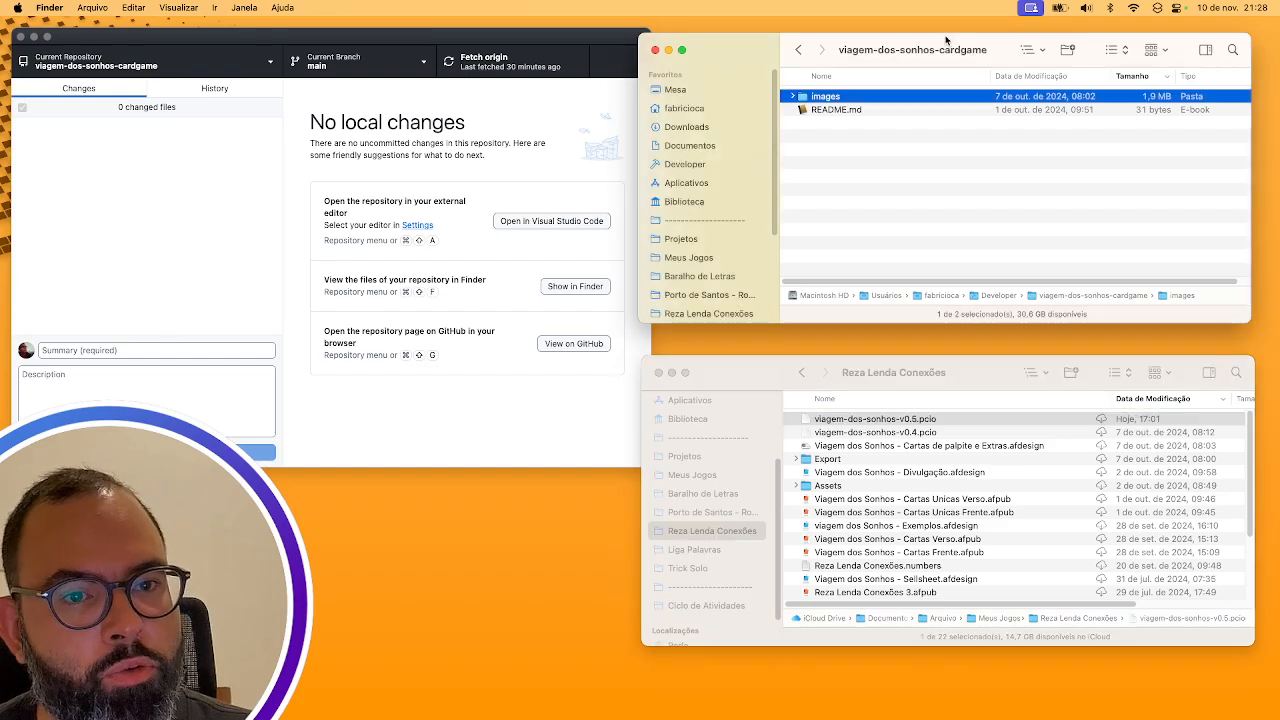
left_click(793, 98)
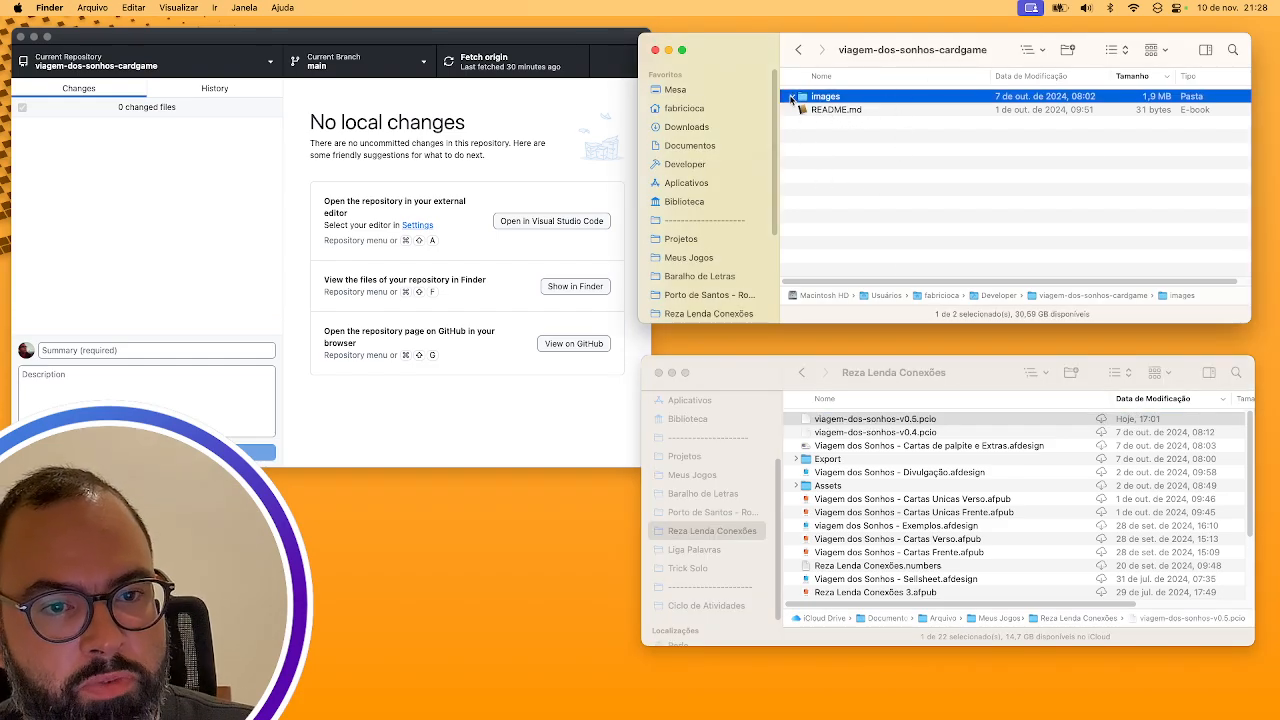
left_click(793, 97)
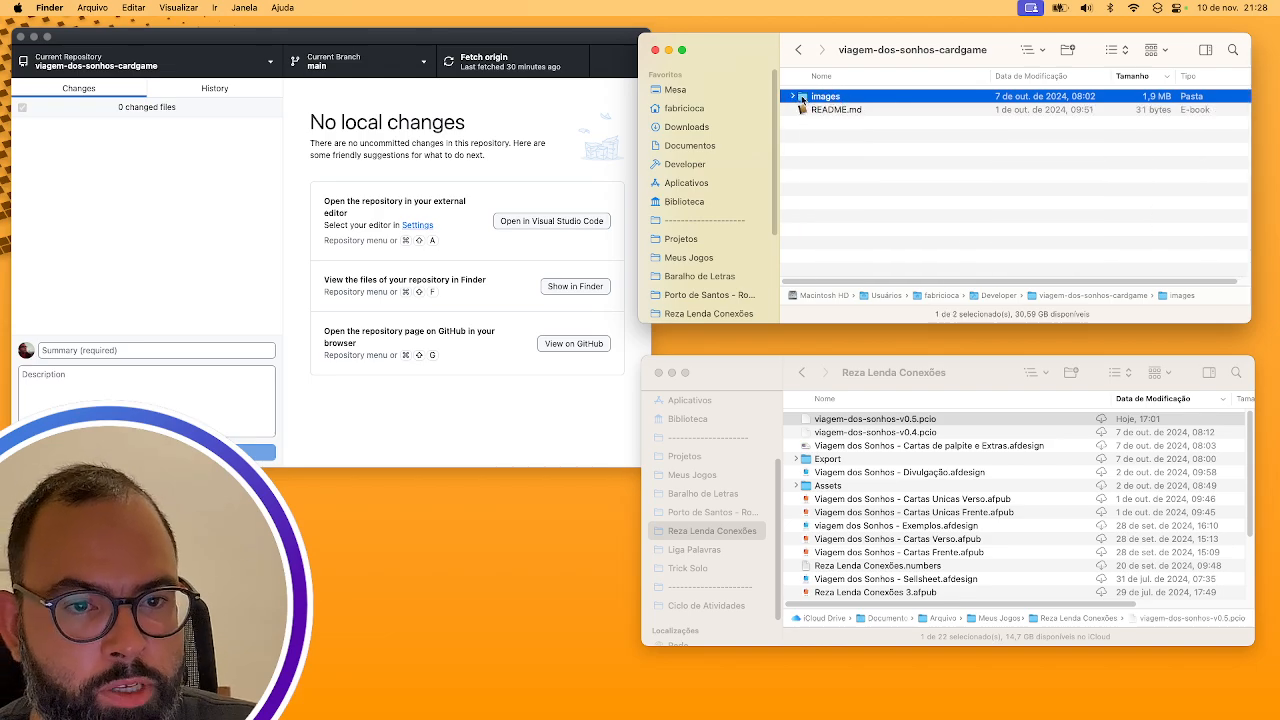
Look over GitHub Desktop's repository options and repository list, then return to the full-screen browser
left_click(229, 42)
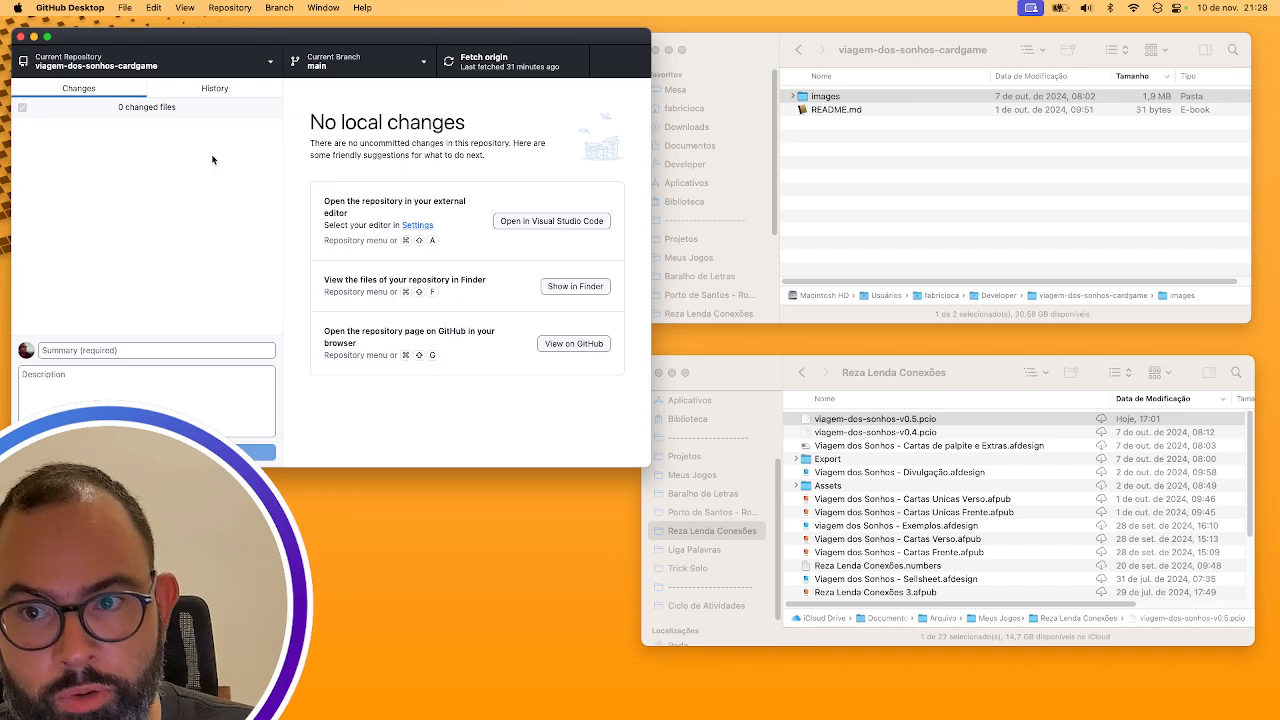
left_click(121, 8)
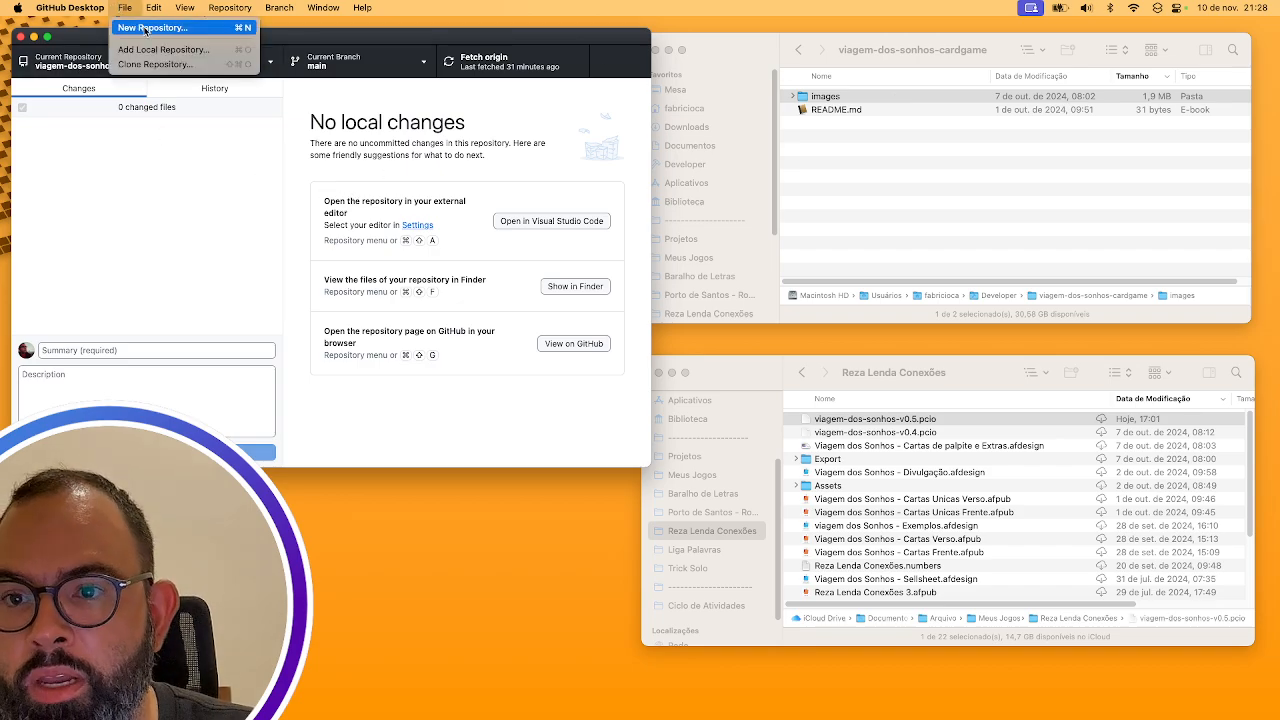
key("super+shift+slash")
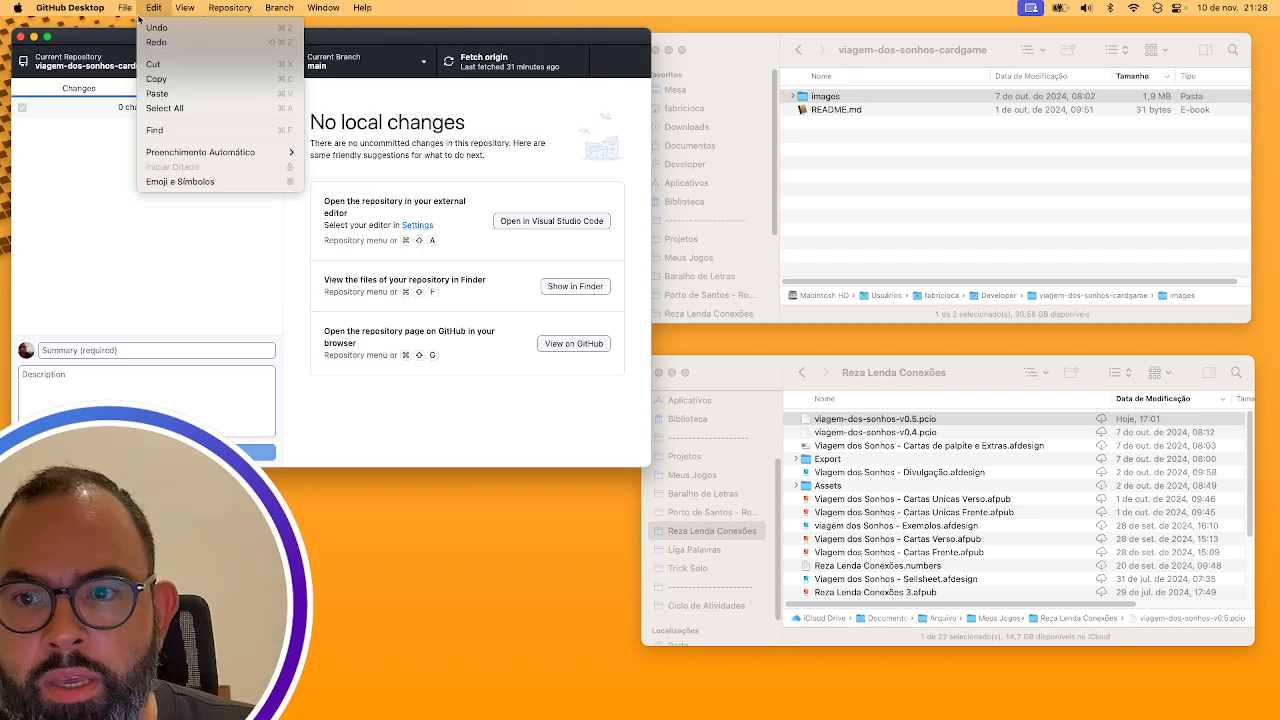
left_click(82, 46)
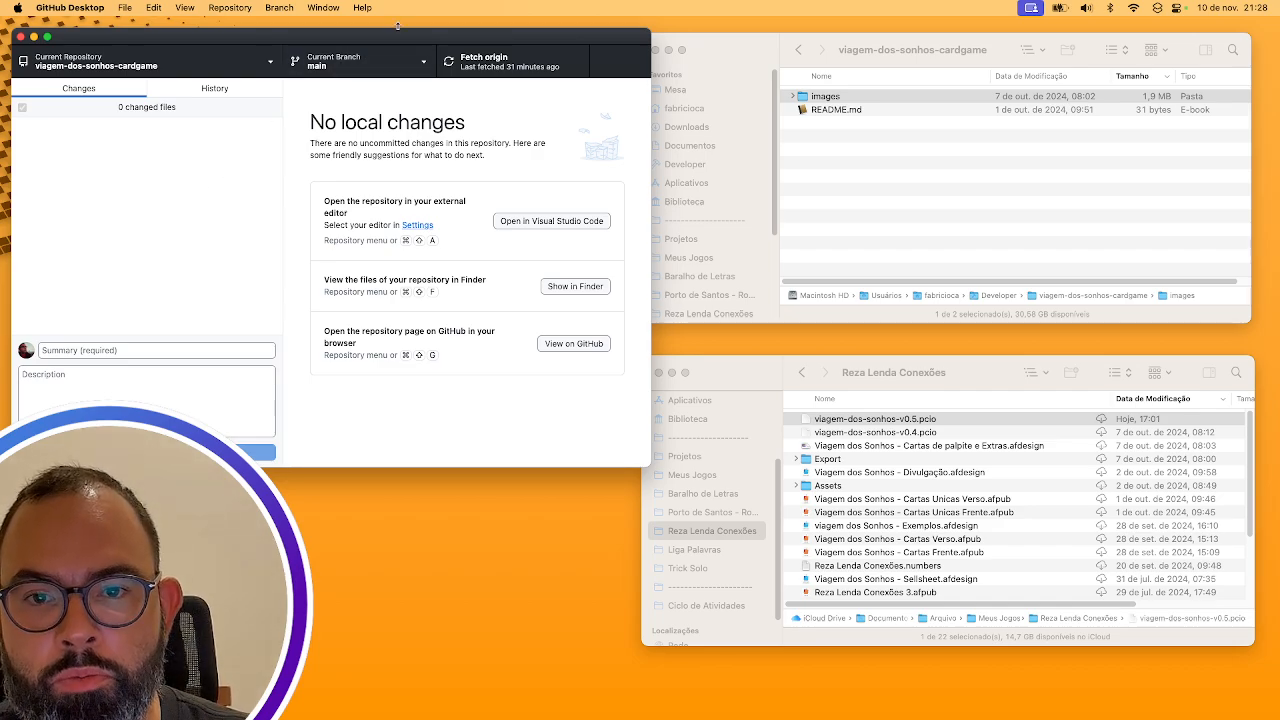
left_click(268, 66)
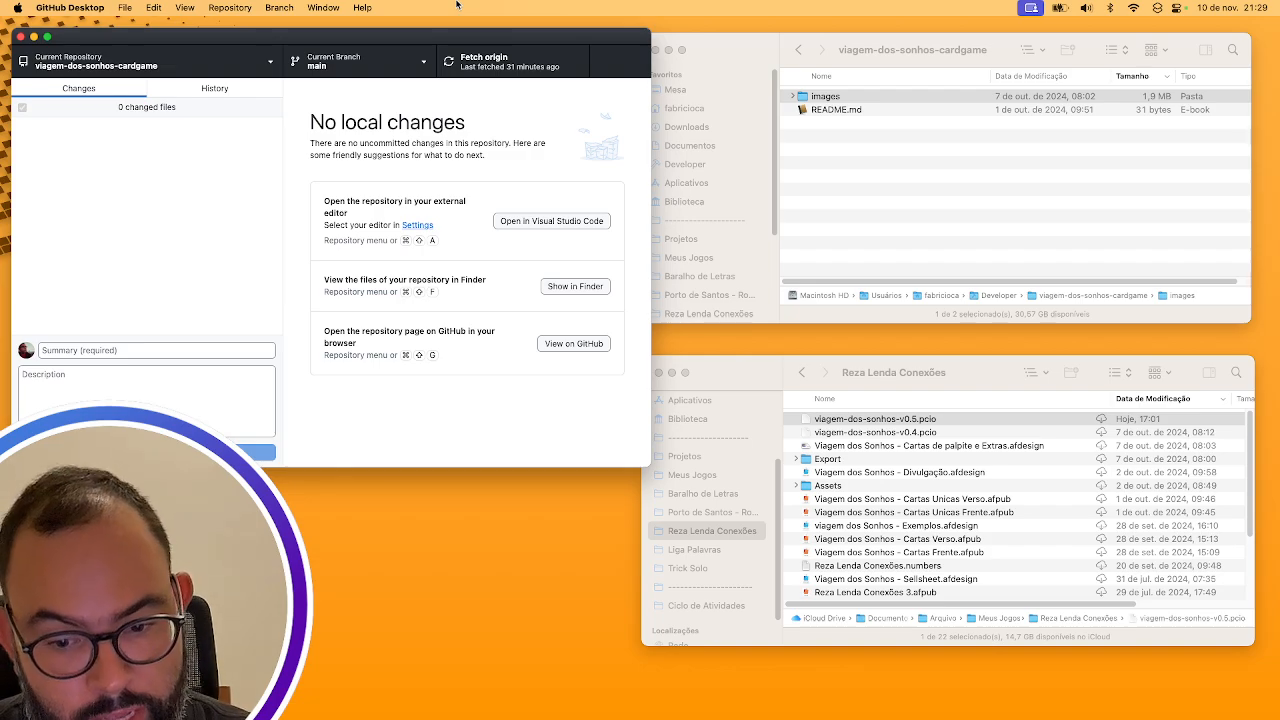
key("ctrl+Right")
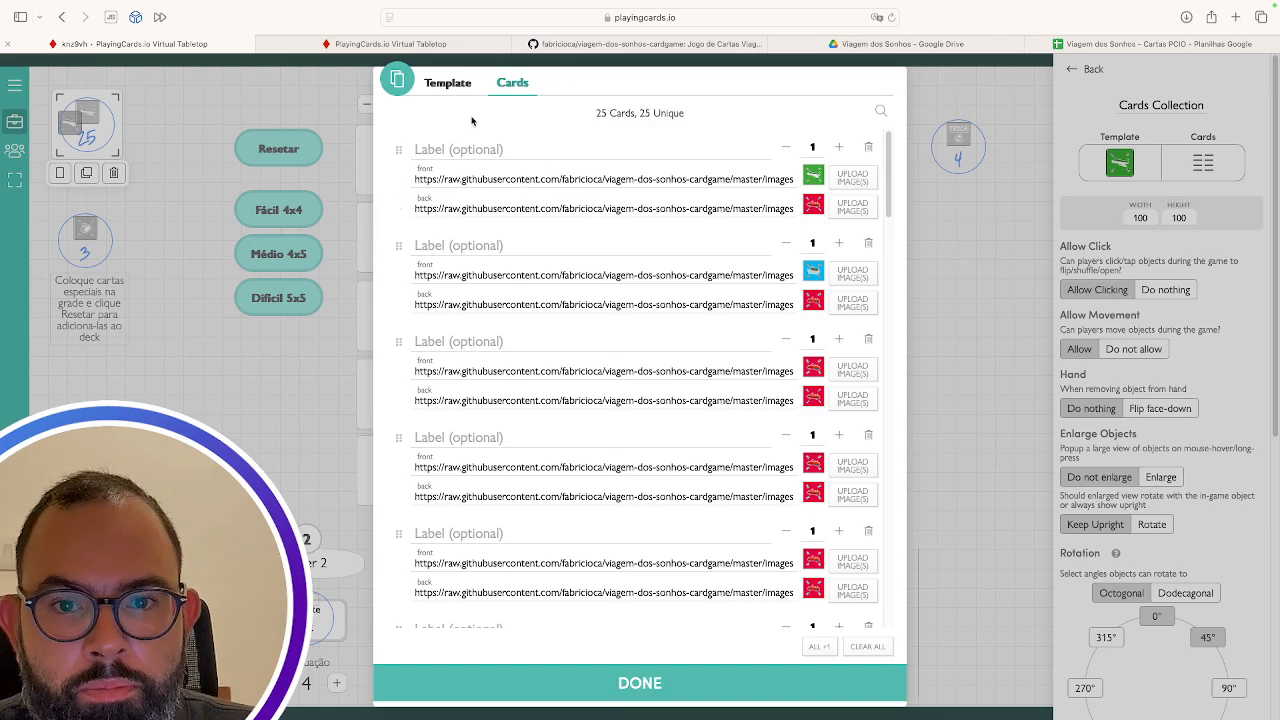
left_click(880, 44)
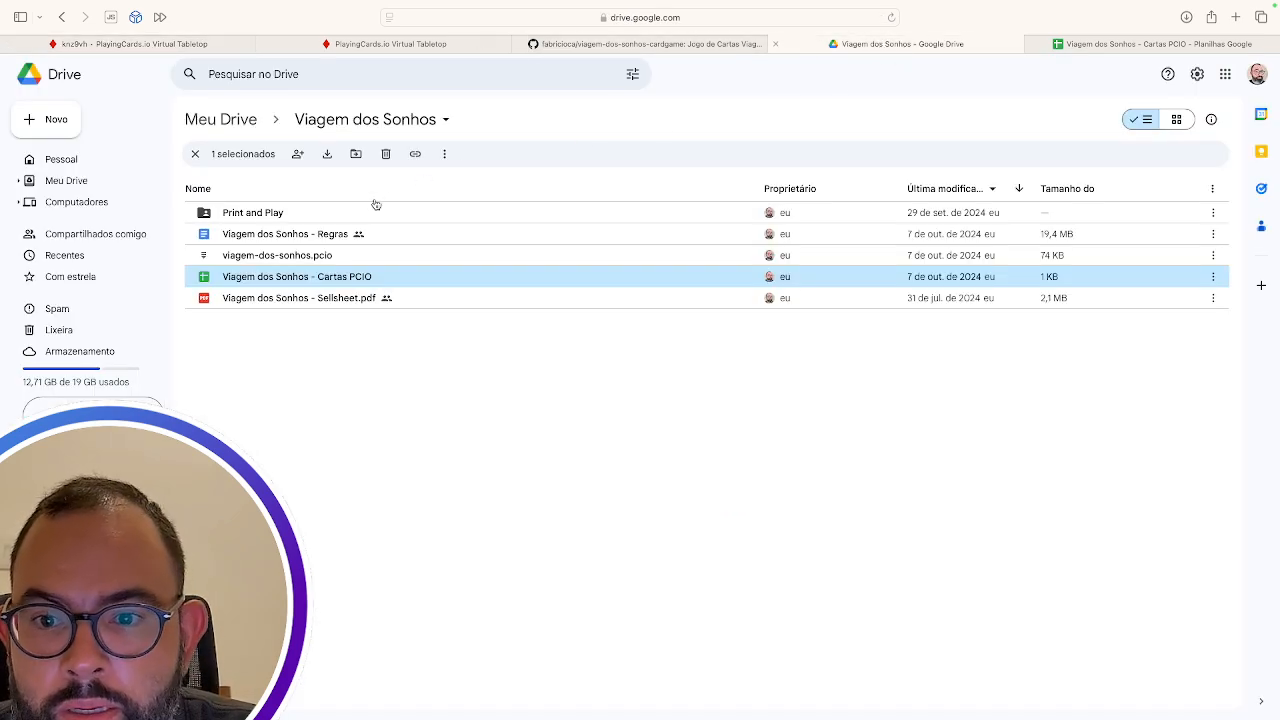
left_click(1099, 44)
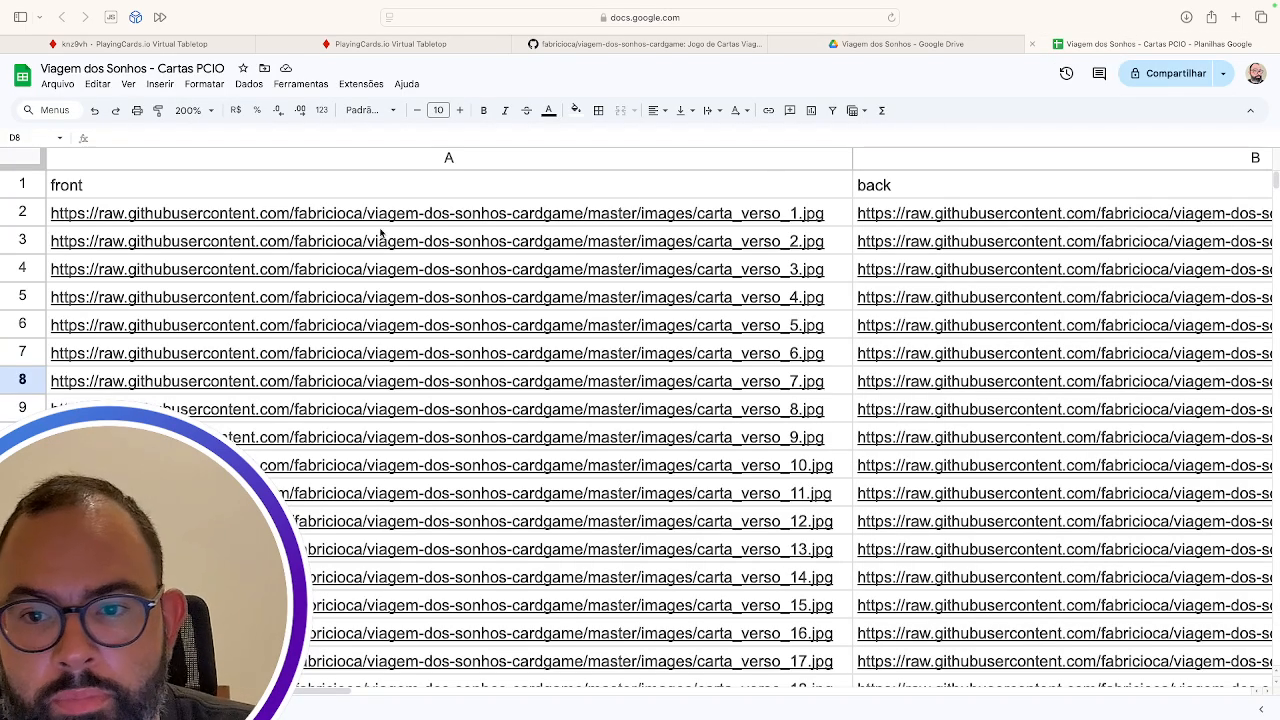
left_click(193, 206)
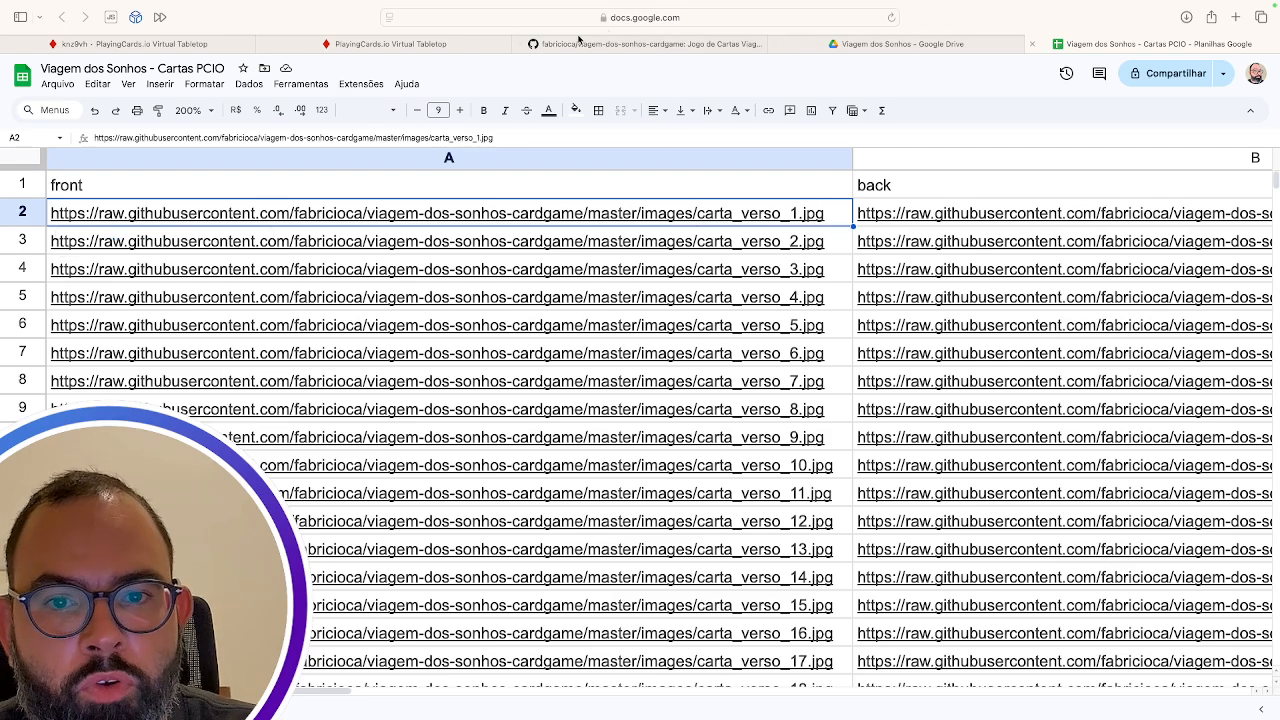
left_click(359, 47)
left_click(243, 47)
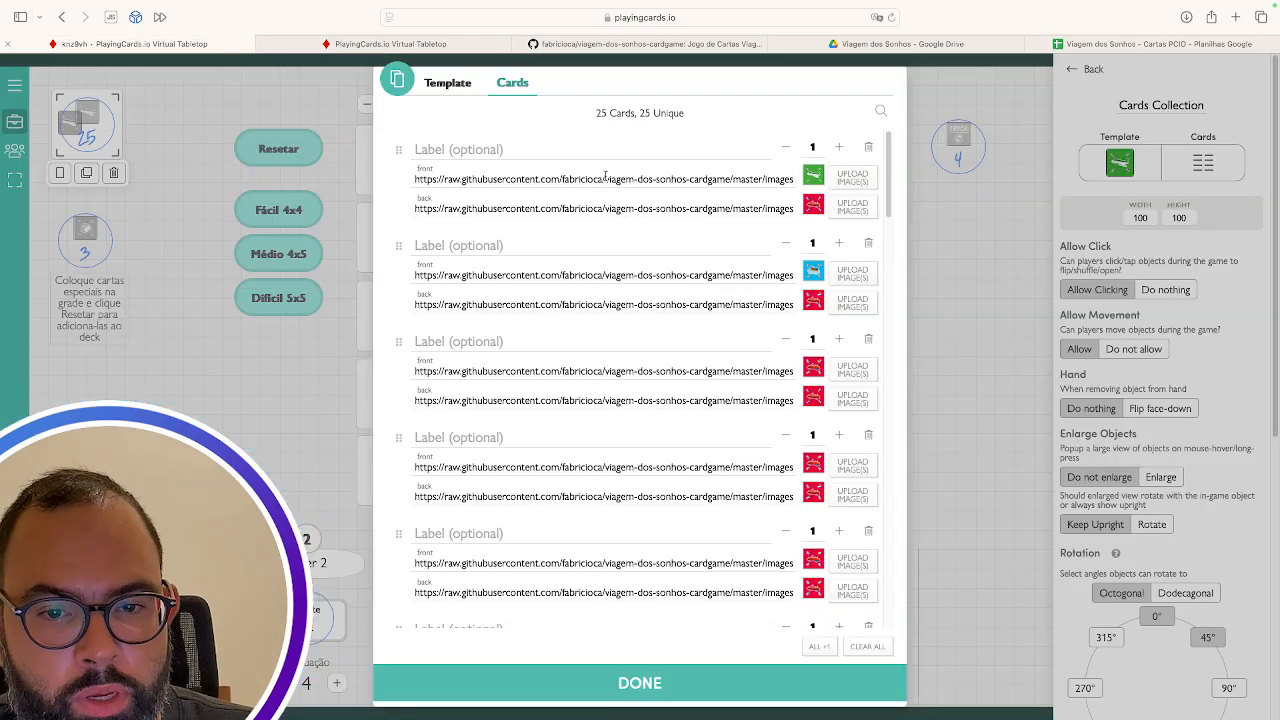
Scroll through all 25 cards in the Cards list, then bring up the Viagem dos Sonhos Drive folder
scroll(605, 175, "down", 15)
scroll(617, 268, "up", 4)
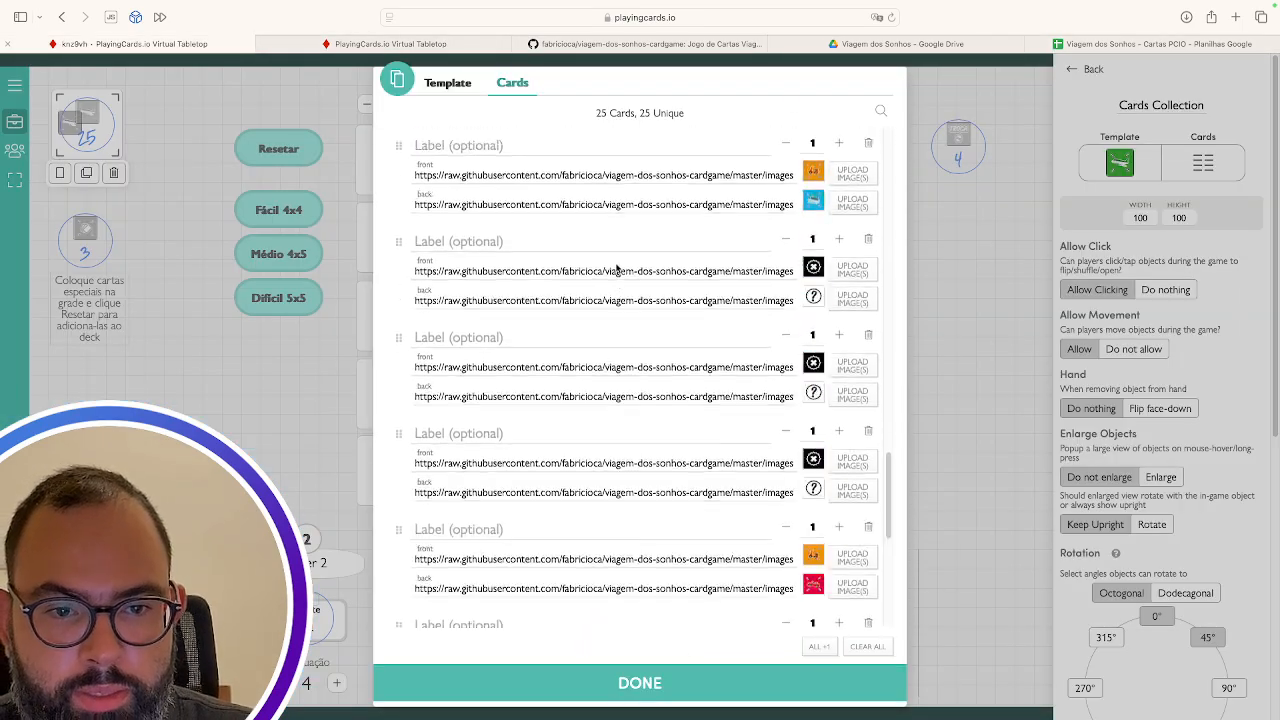
scroll(617, 270, "up", 10)
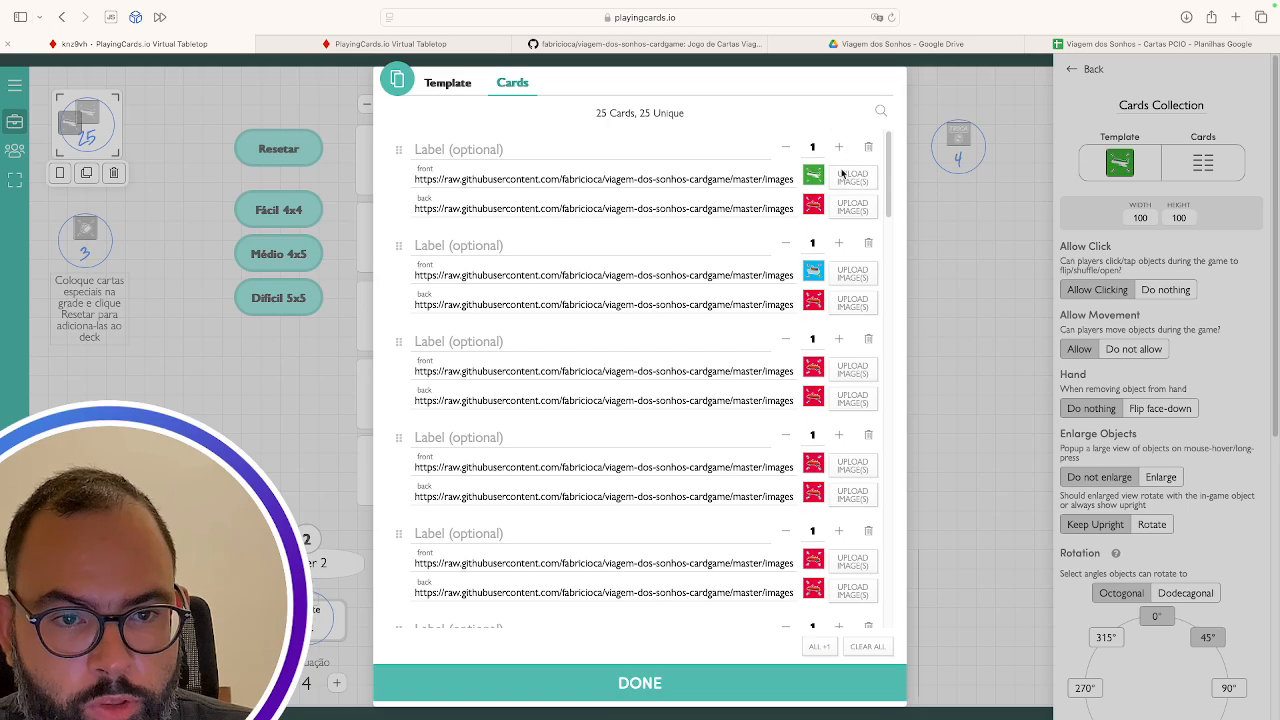
scroll(688, 358, "down", 15)
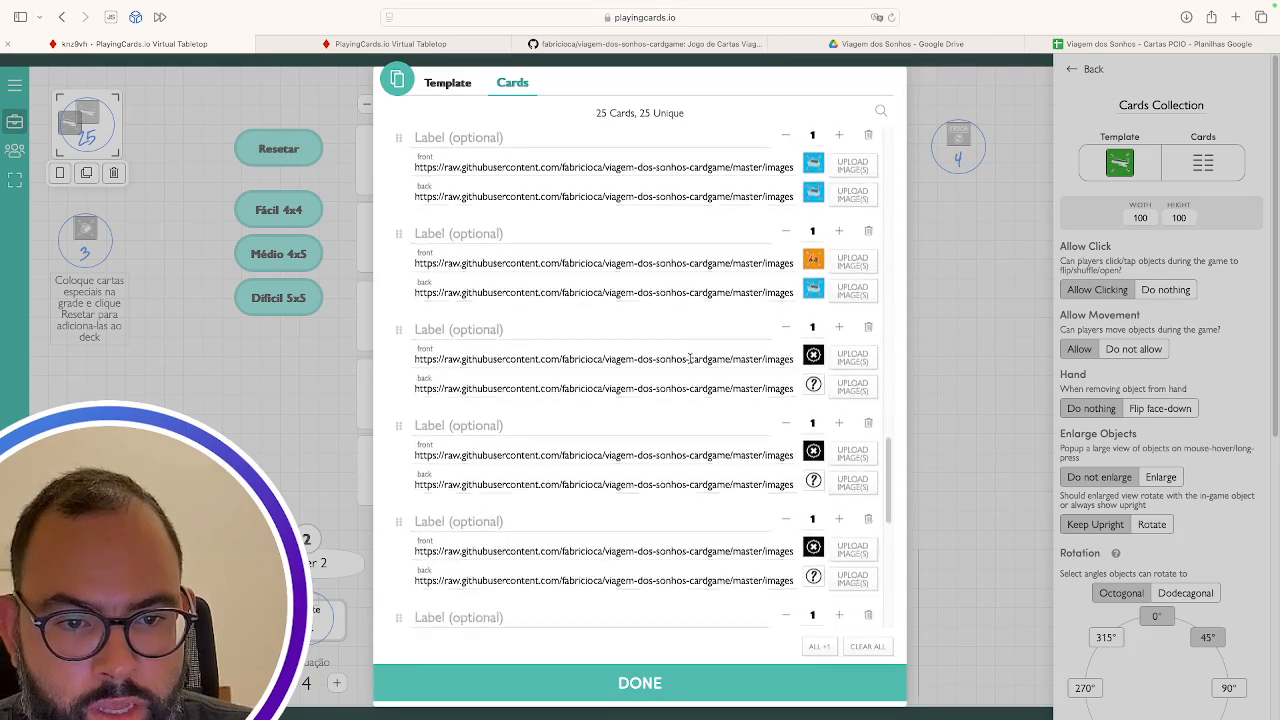
scroll(690, 358, "down", 10)
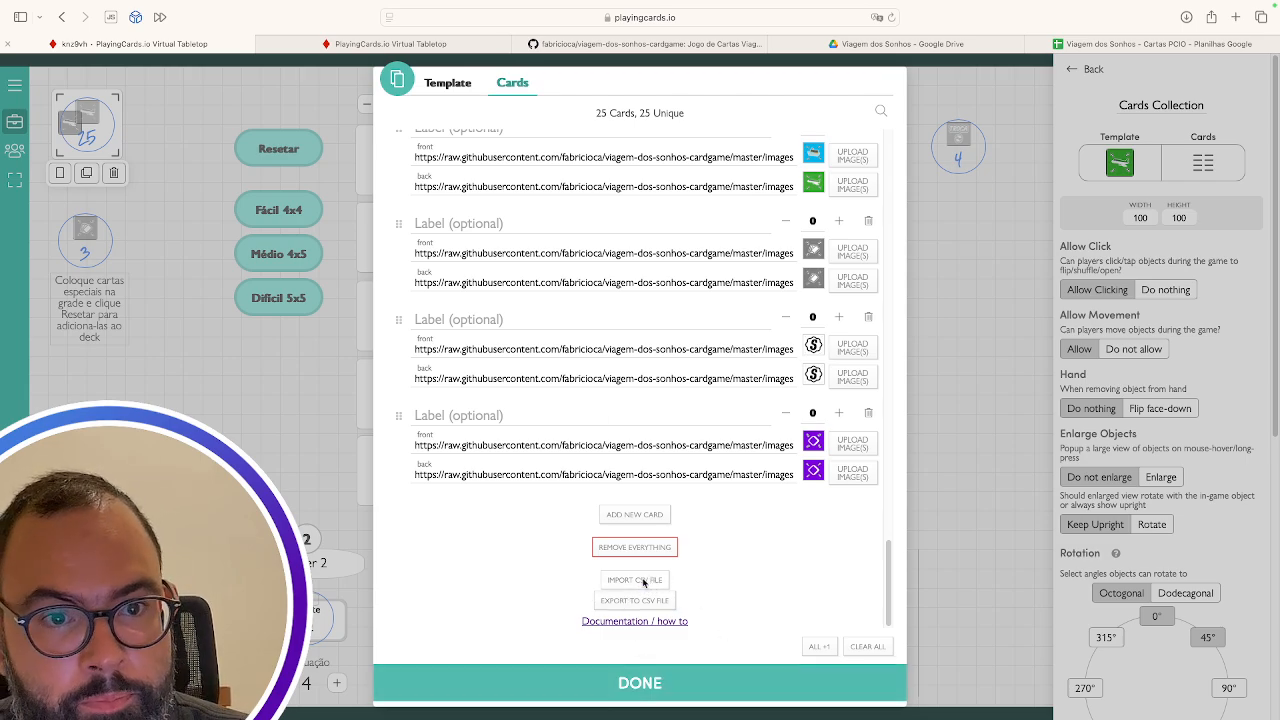
left_click(880, 44)
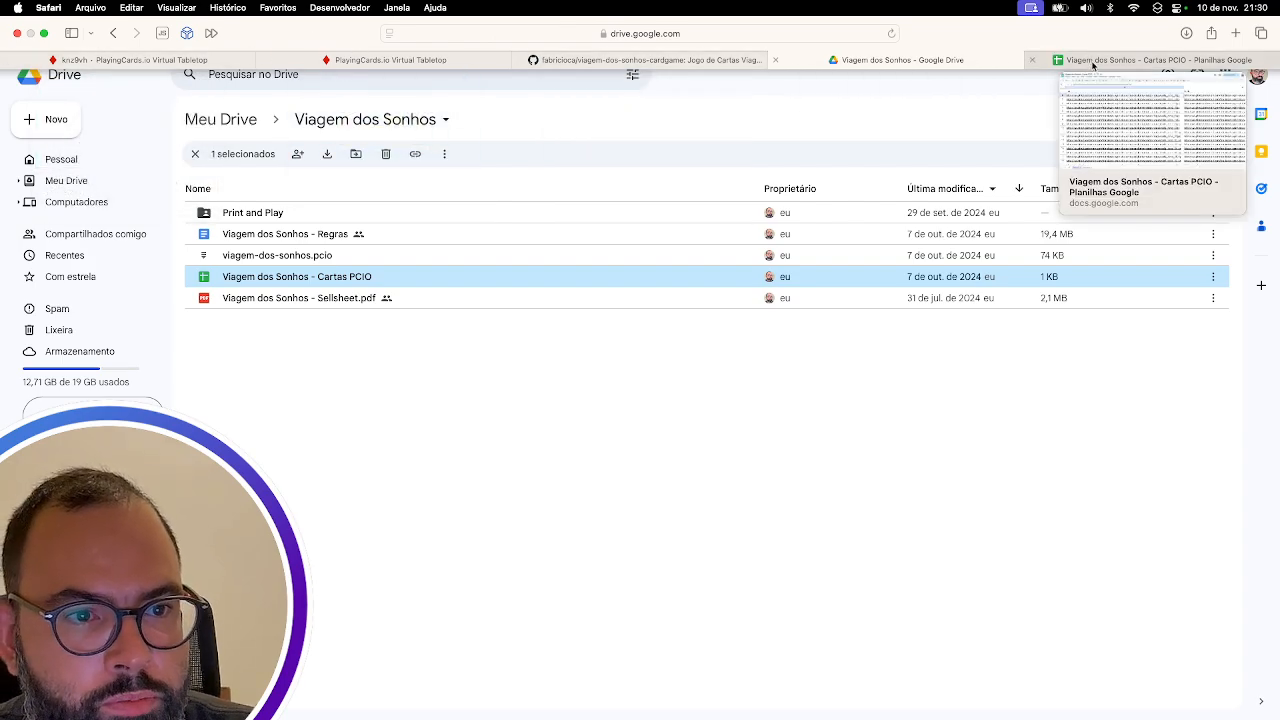
Open the Cartas PCIO spreadsheet and inspect the front column header and its image URLs
left_click(1150, 60)
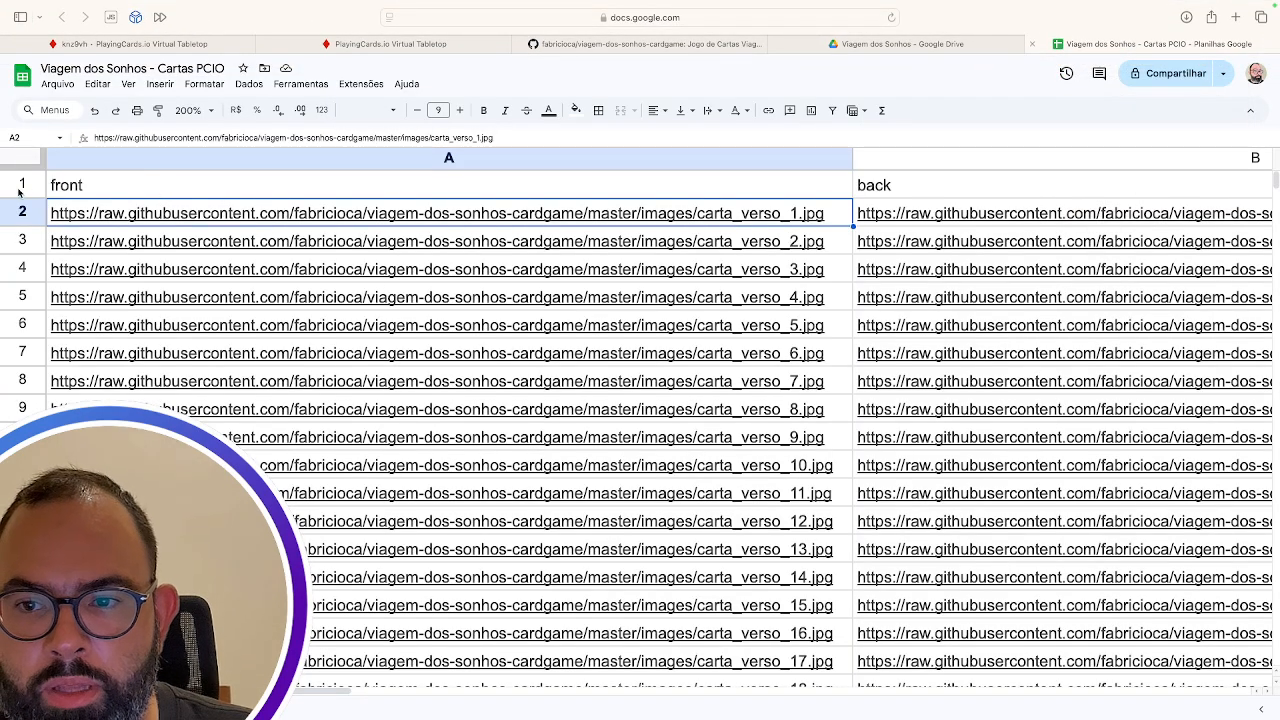
left_click(98, 188)
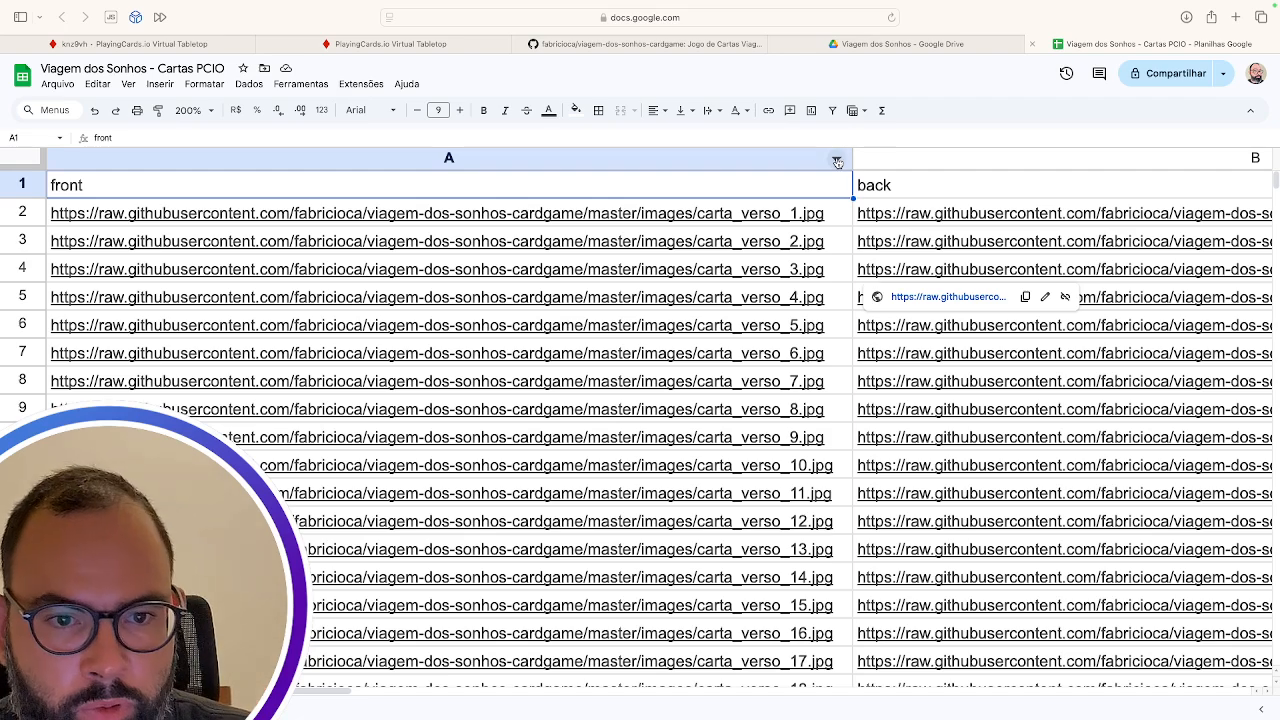
left_click(832, 215)
scroll(823, 458, "down", 15)
scroll(823, 458, "up", 15)
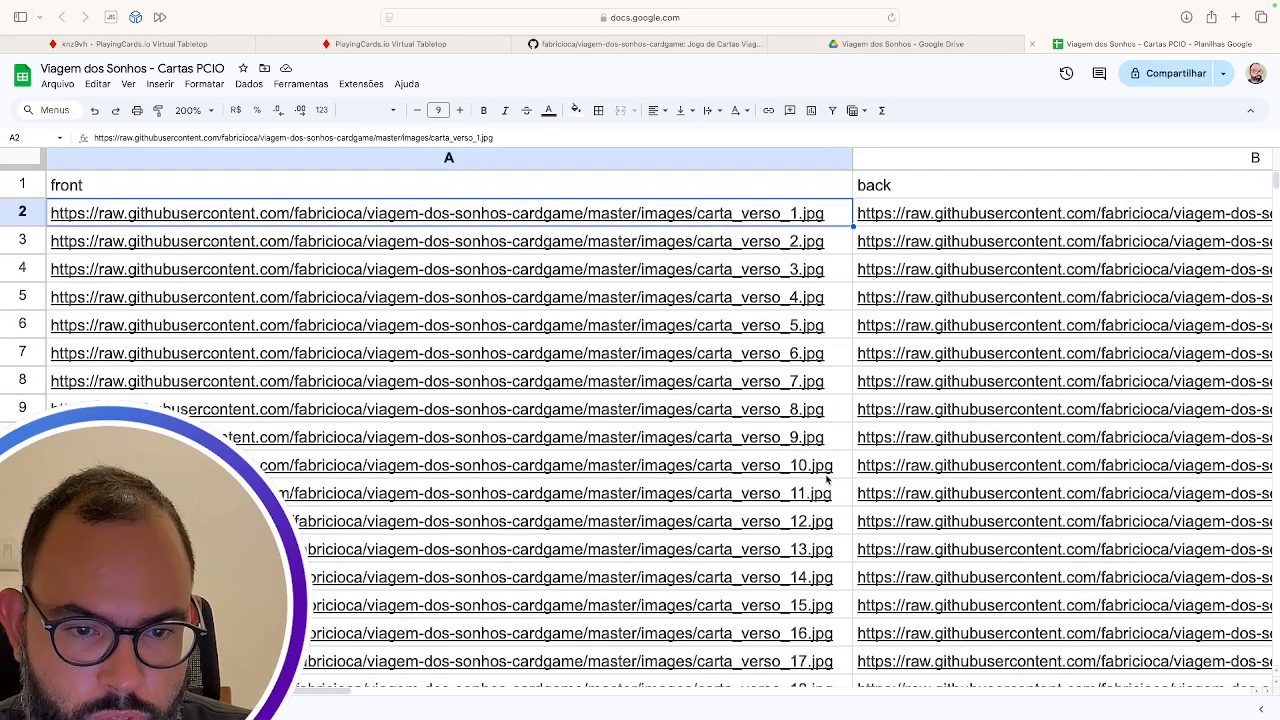
scroll(828, 500, "down", 5)
scroll(828, 500, "right", 2)
scroll(828, 514, "up", 10)
scroll(828, 514, "right", 5)
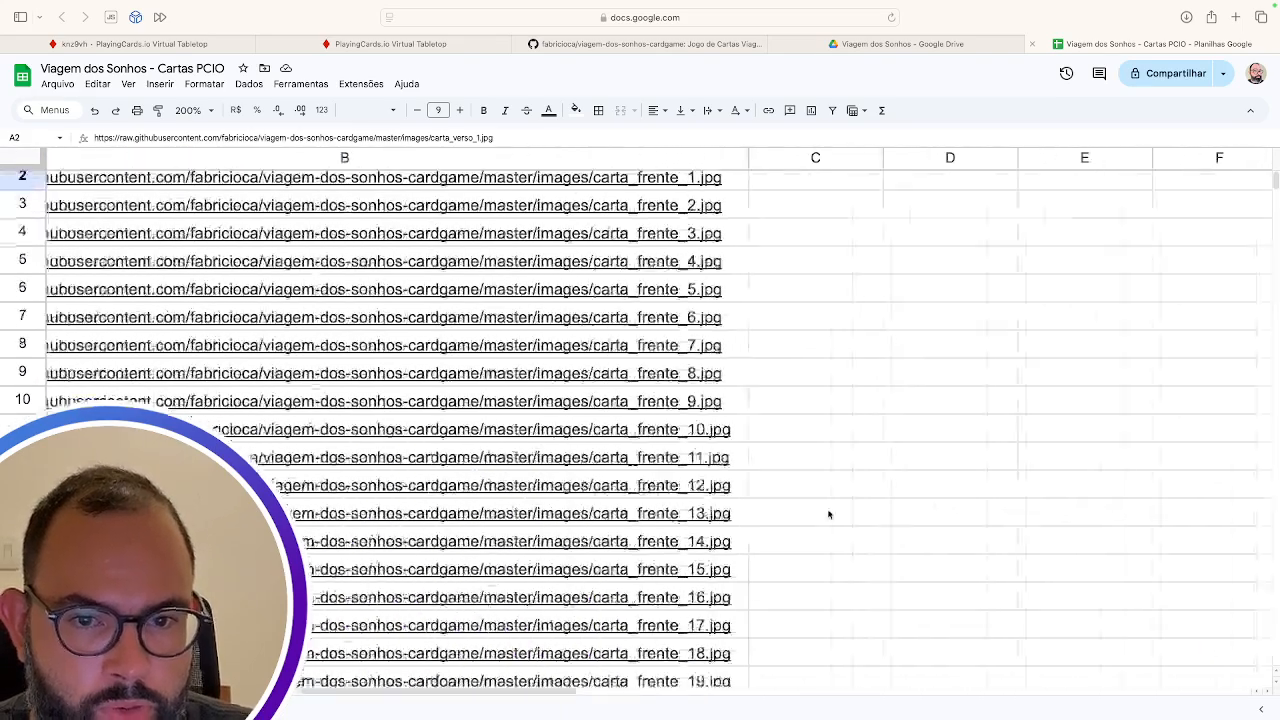
scroll(828, 514, "left", 6)
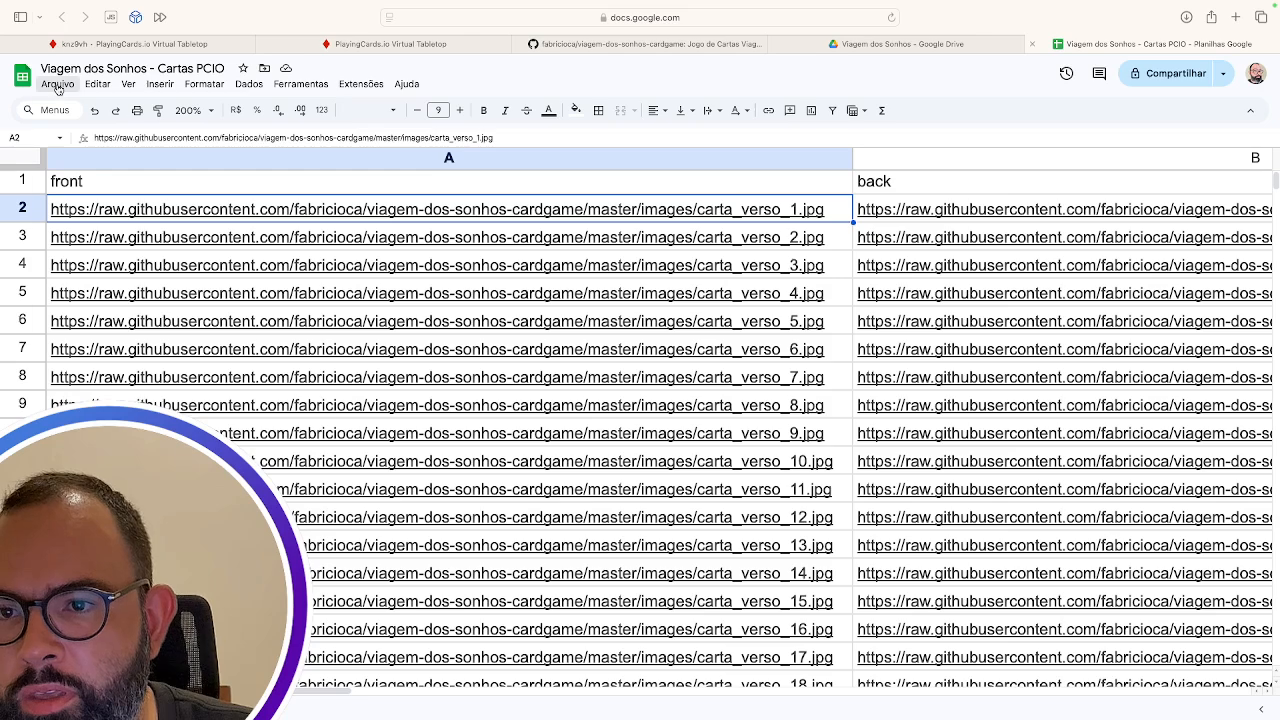
Look at the Arquivo > Baixar download formats, then return to the PlayingCards.io cards editor
left_click(57, 84)
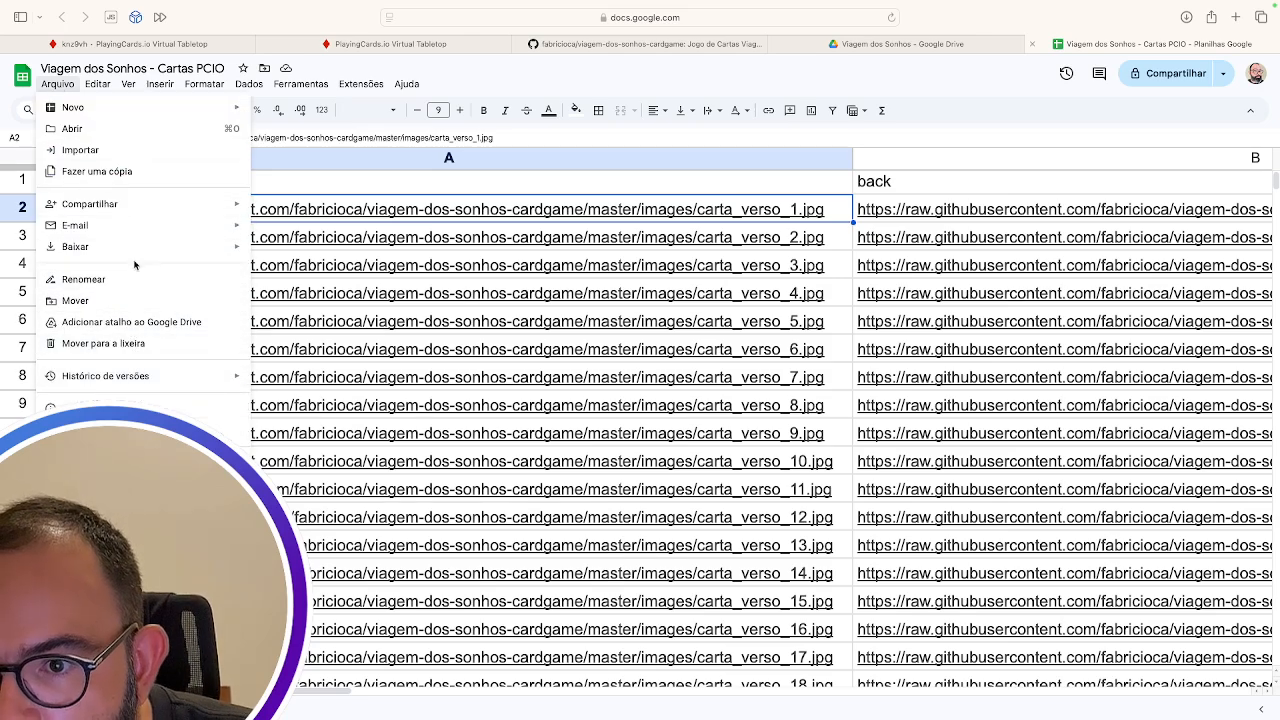
mouse_move(148, 246)
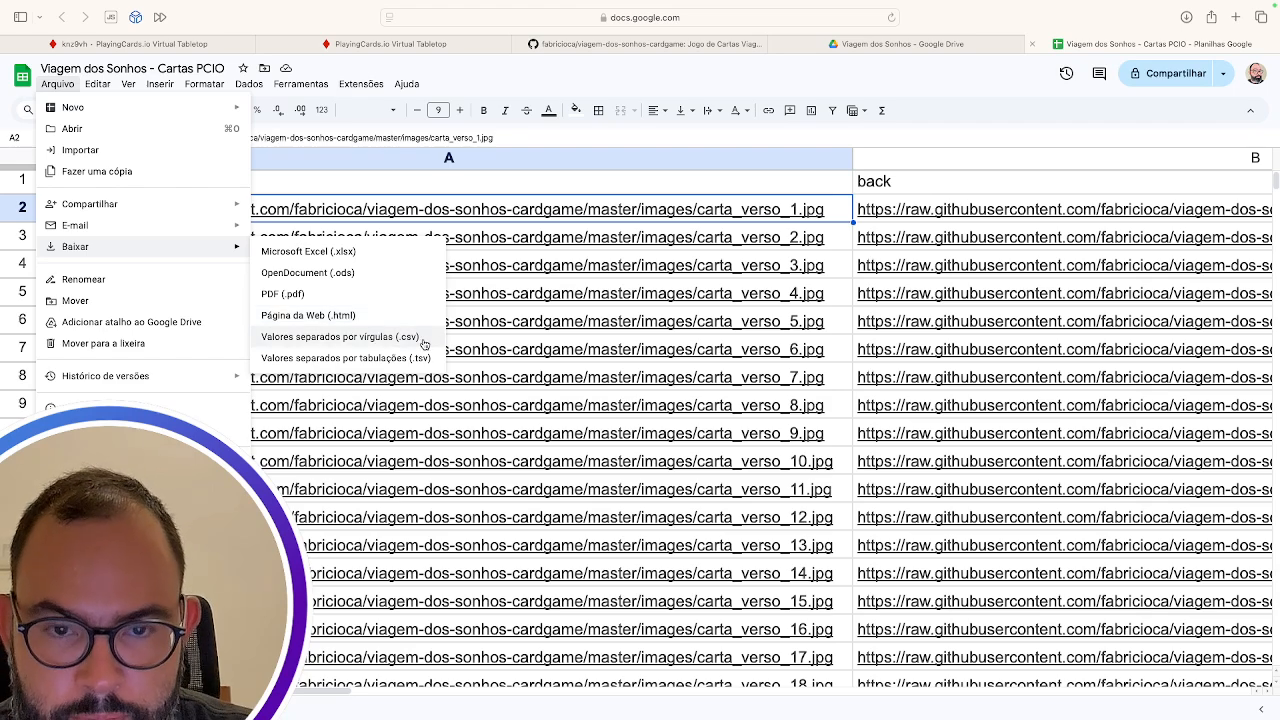
left_click(171, 42)
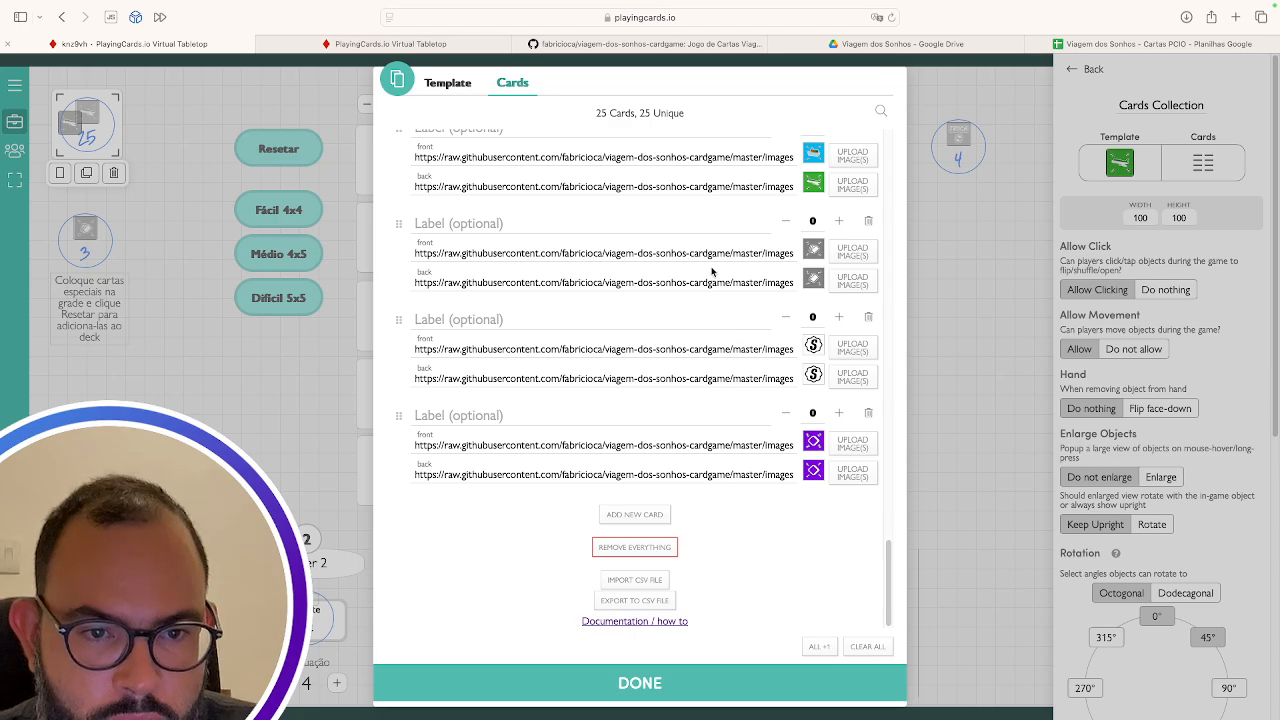
Glance at the card URL spreadsheet again and come back to the Cards list
scroll(712, 271, "up", 20)
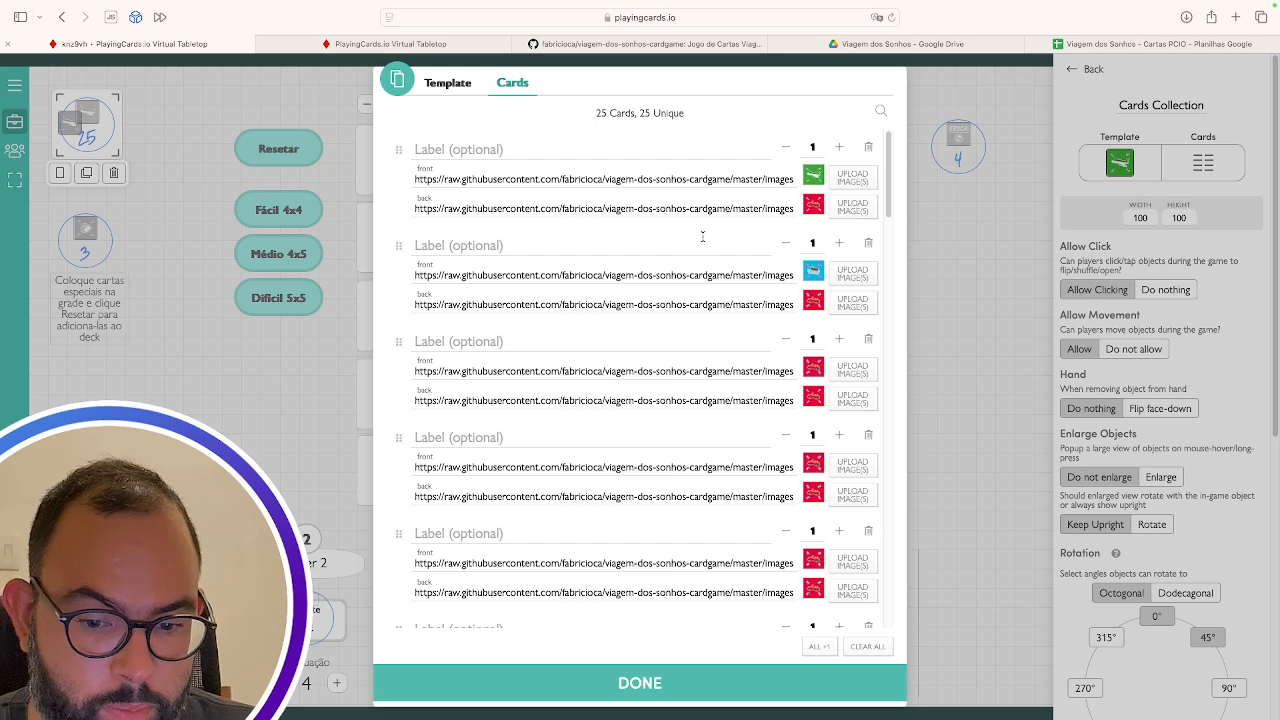
left_click(1085, 44)
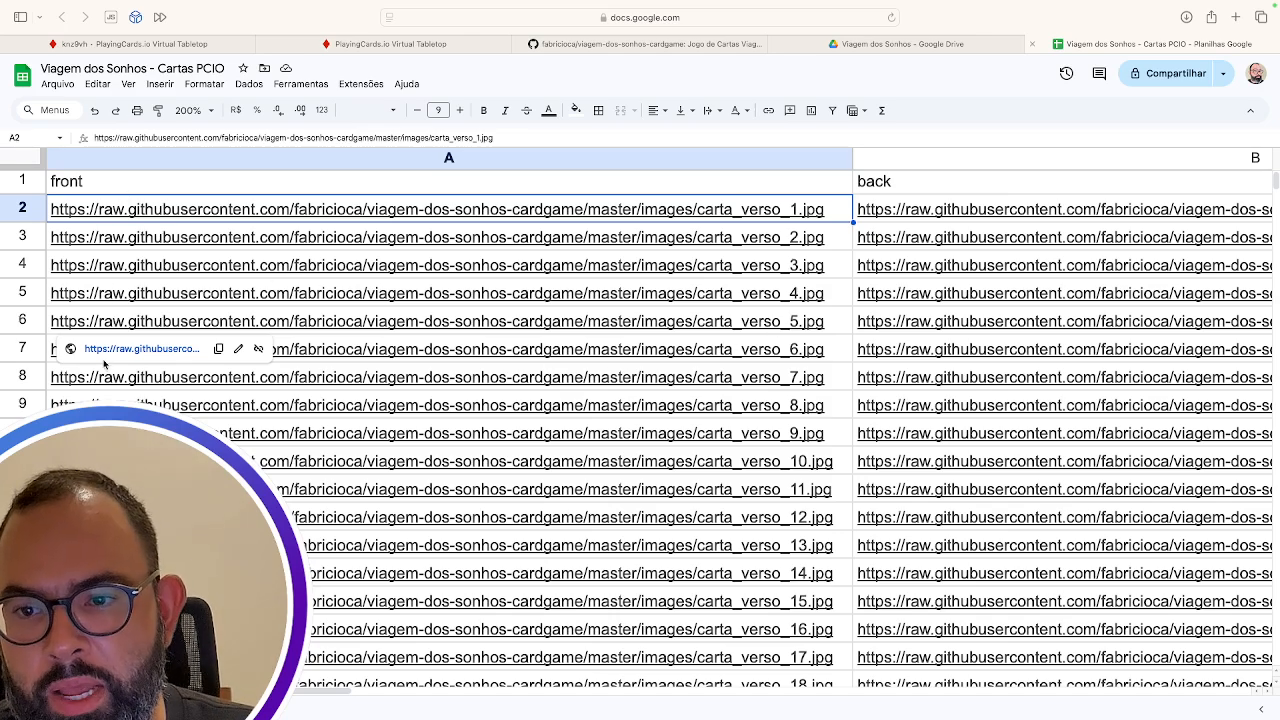
left_click(170, 46)
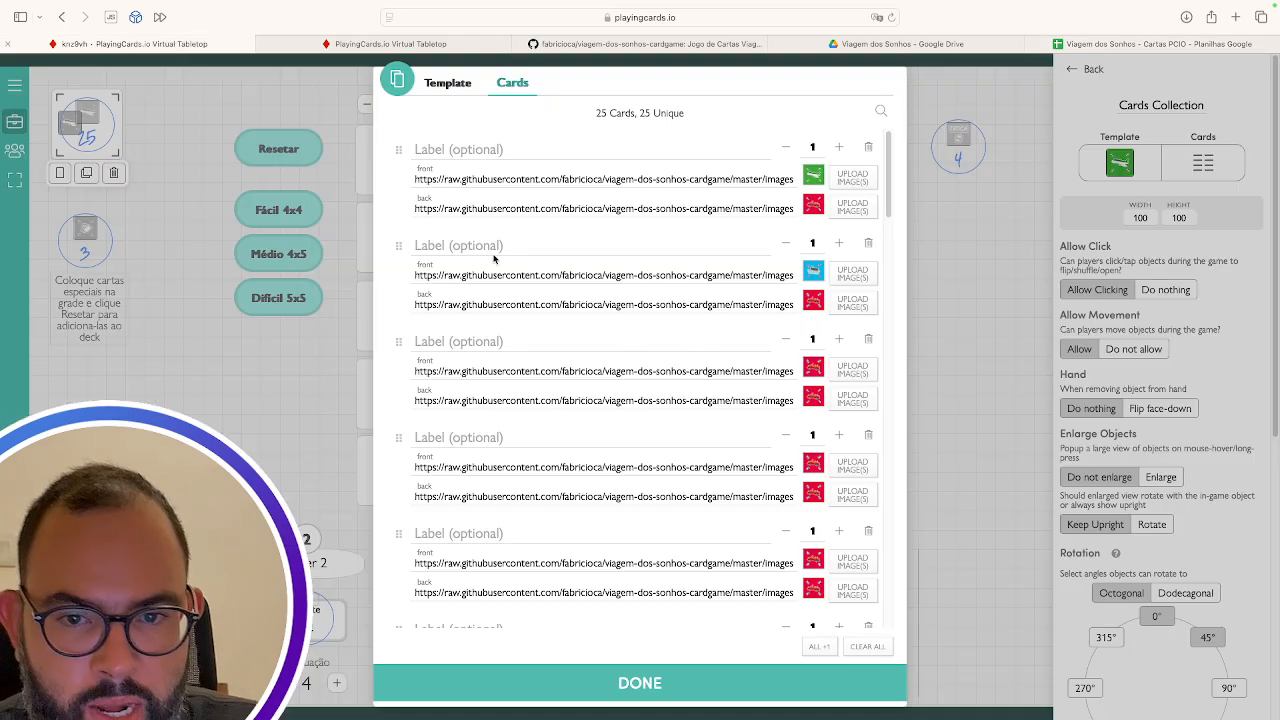
Inspect the fourth card's front image URL, scroll to the list's end, and close the cards editor
left_click(414, 459)
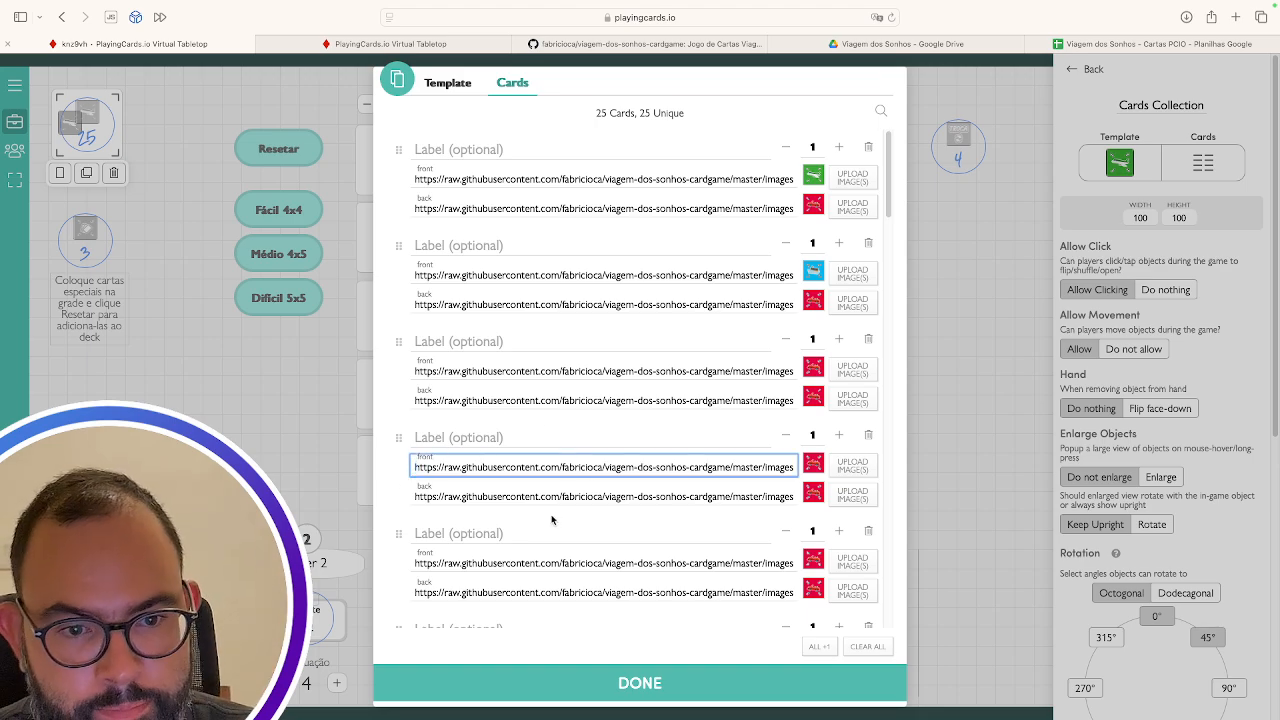
scroll(556, 520, "down", 5)
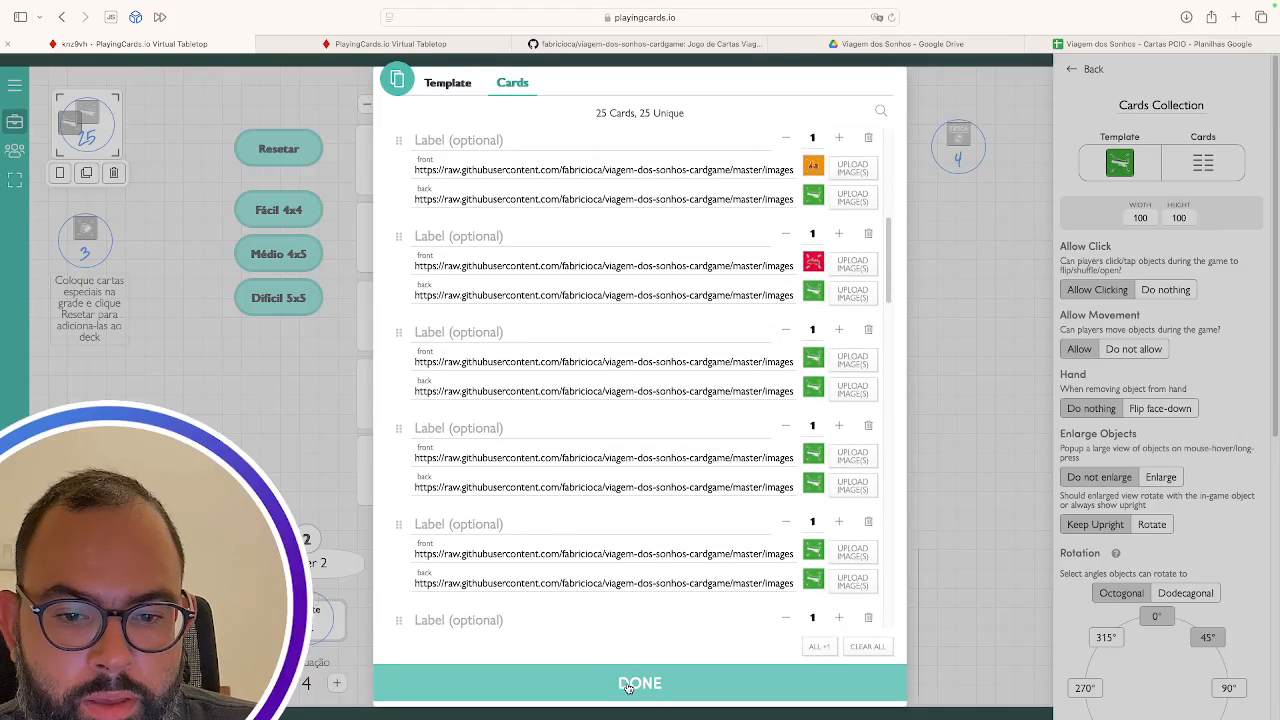
scroll(638, 368, "down", 10)
scroll(638, 368, "down", 5)
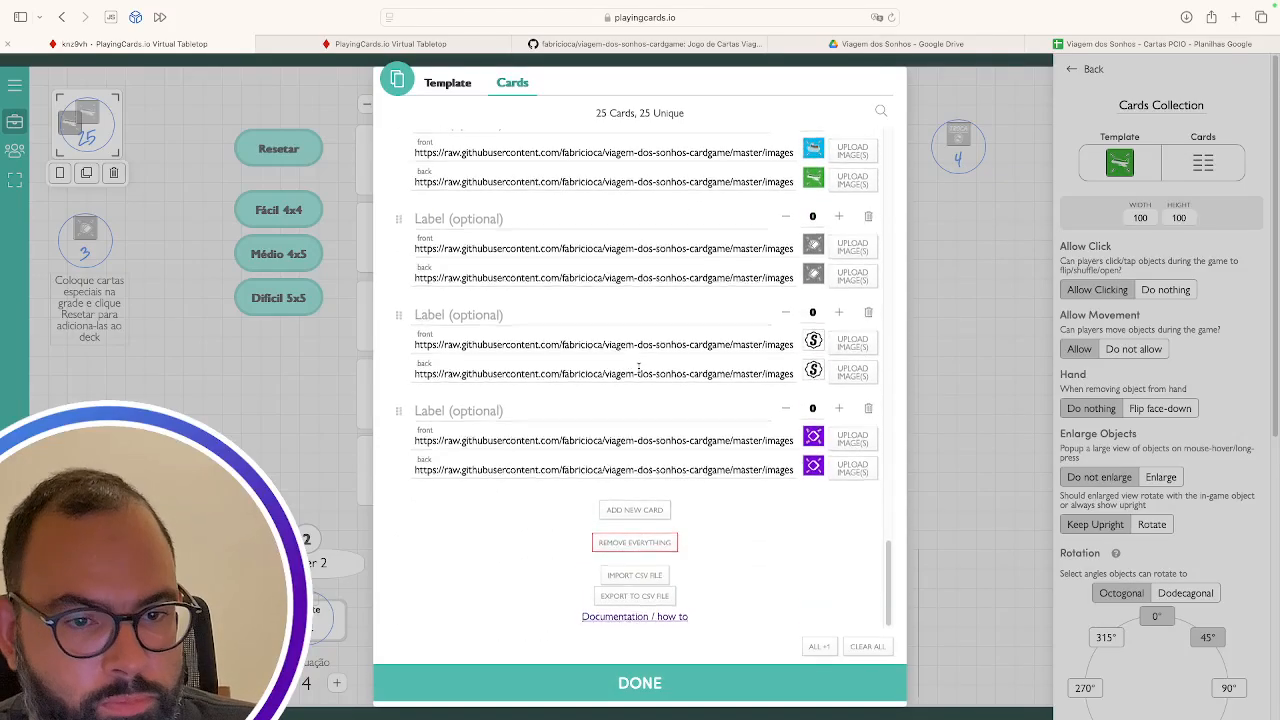
scroll(638, 368, "up", 15)
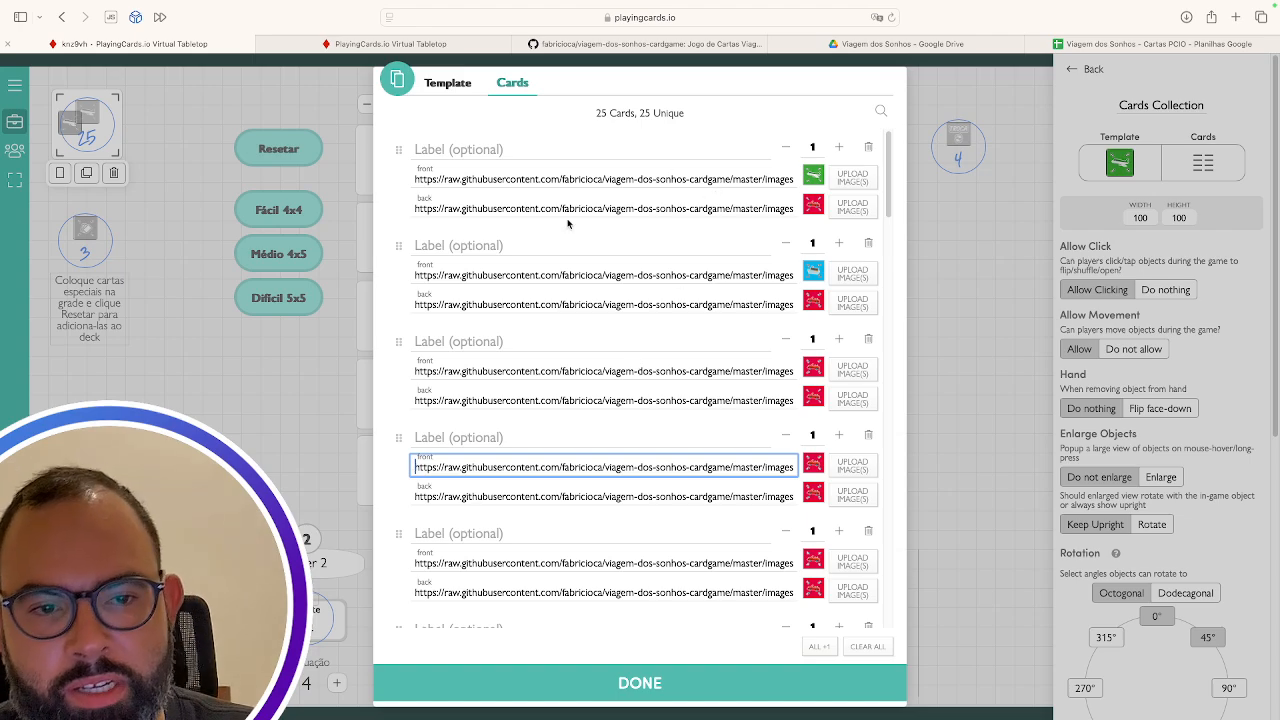
scroll(635, 535, "down", 20)
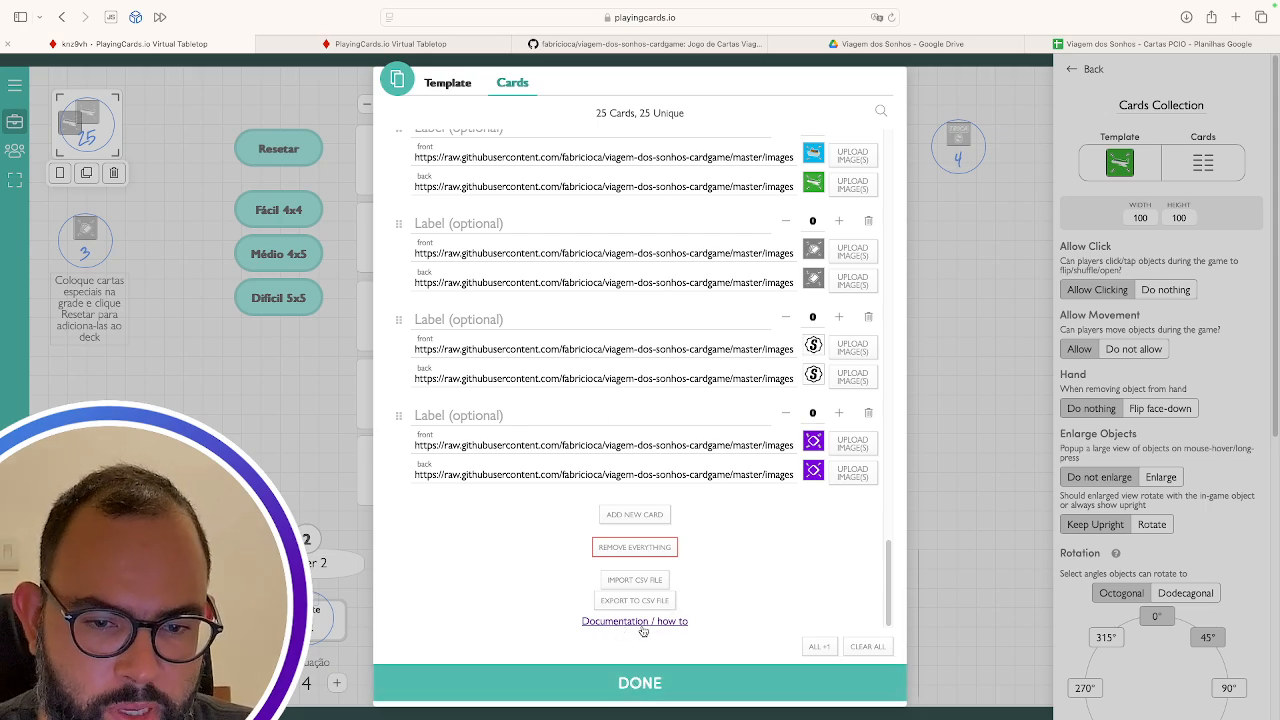
left_click(645, 685)
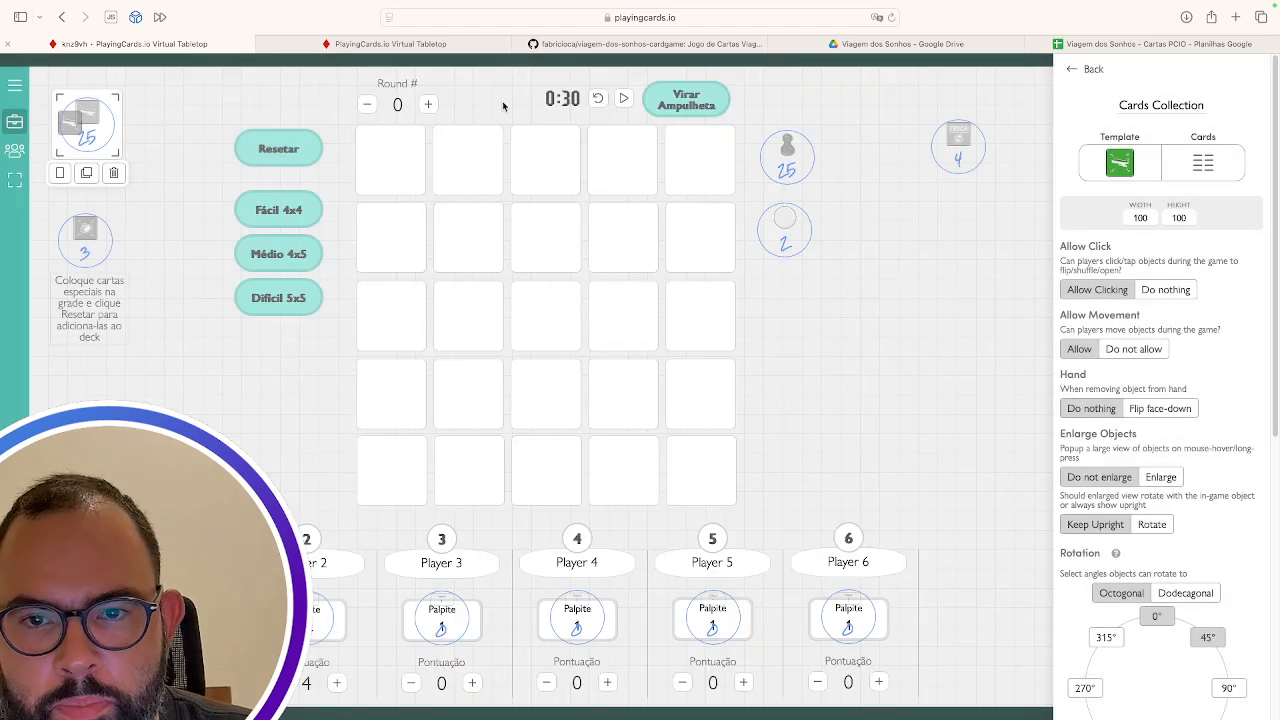
left_click(396, 97)
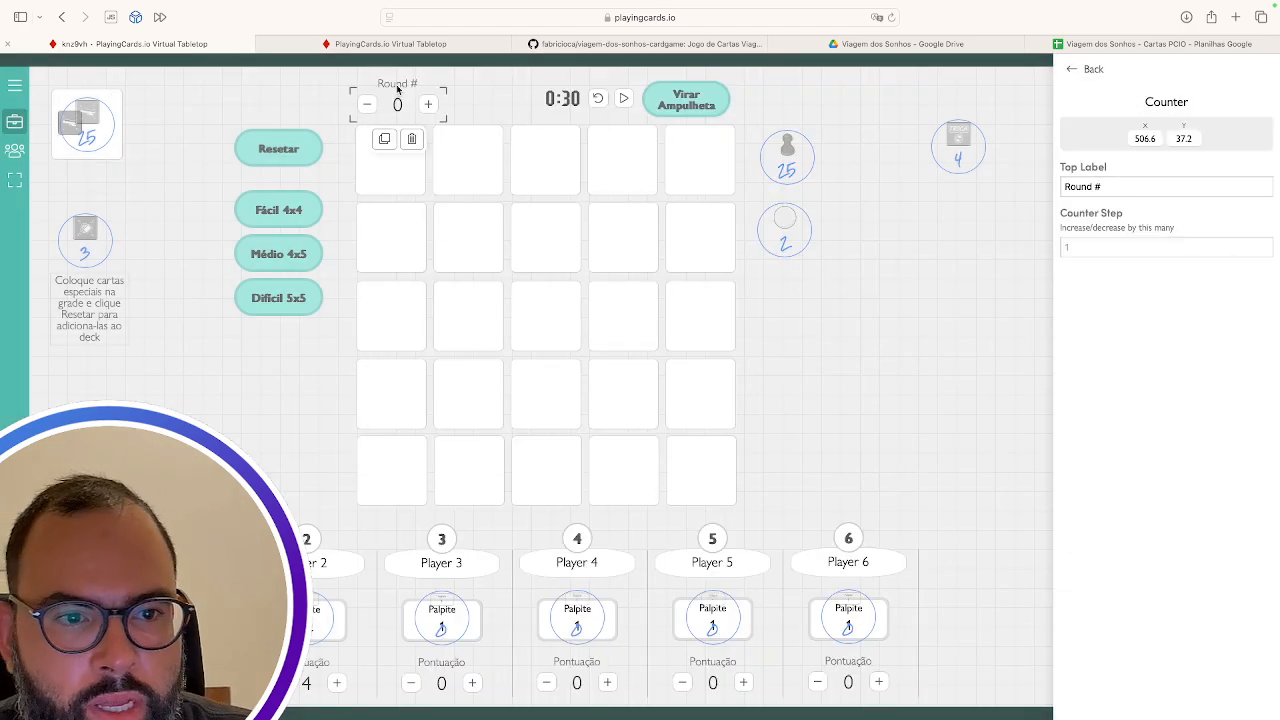
left_click(1113, 183)
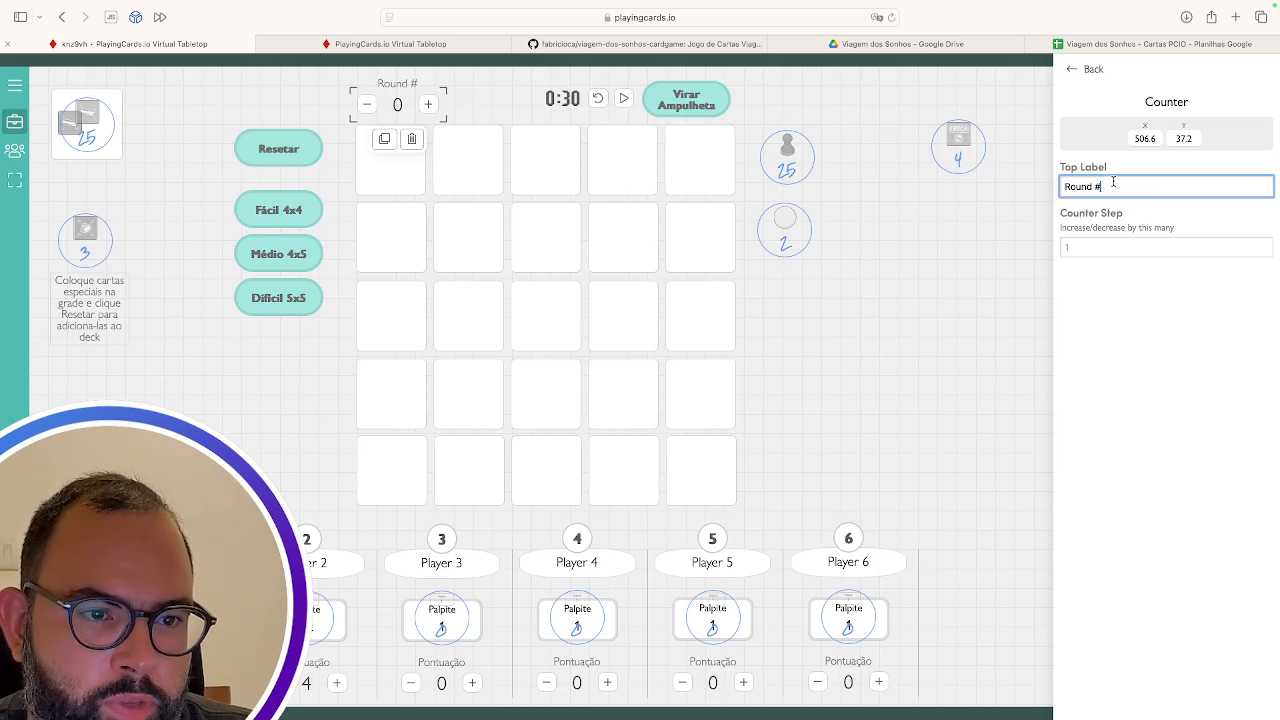
key("super+a")
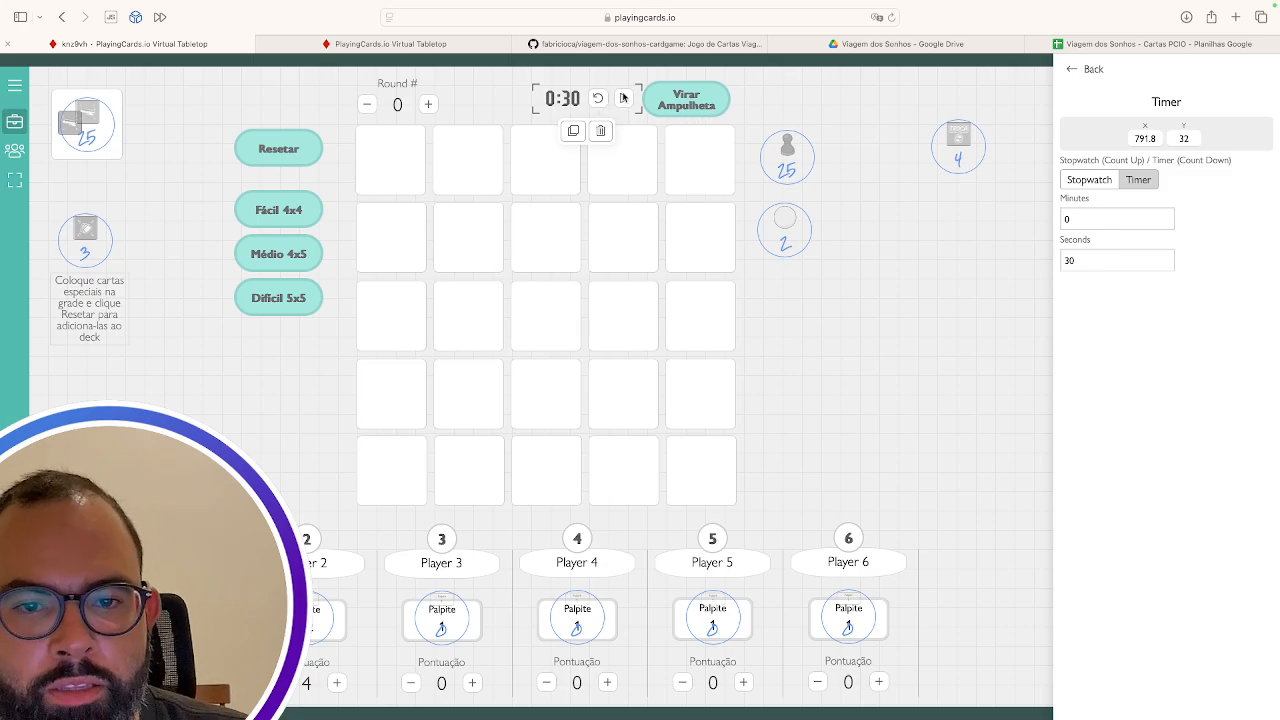
left_click(741, 107)
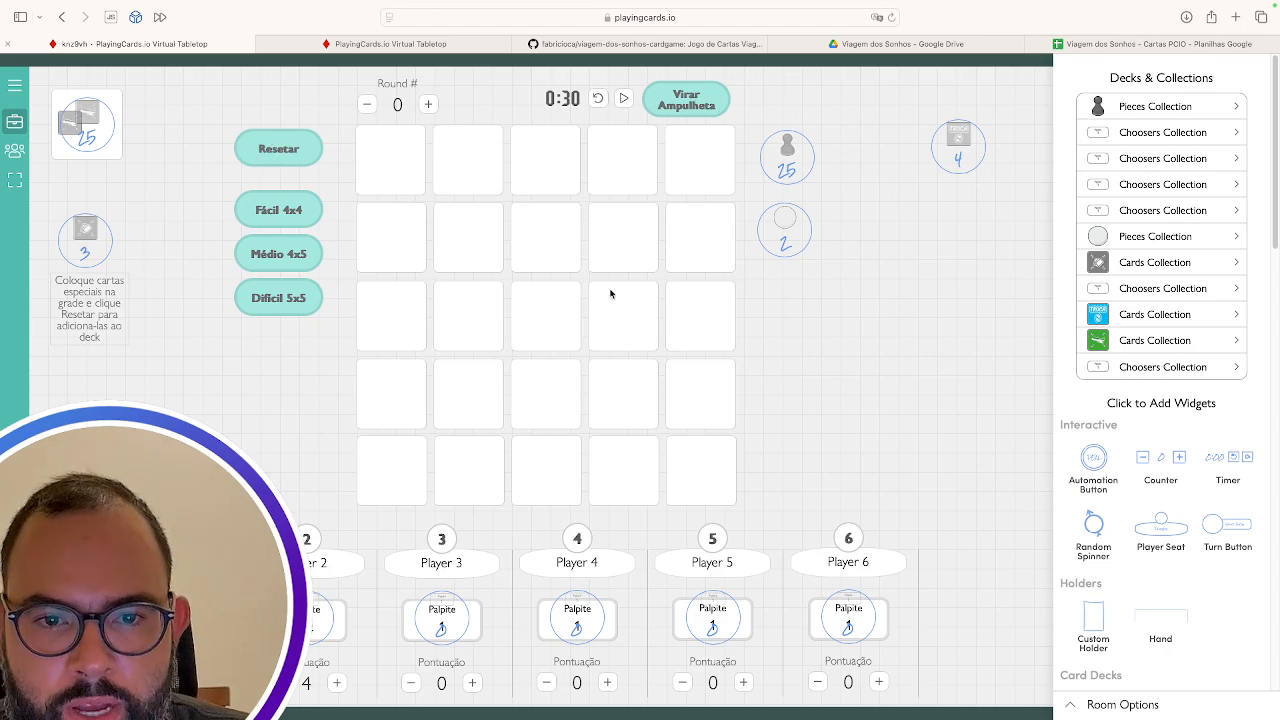
Select the Resetar button and scroll through its seven automation steps
left_click(270, 152)
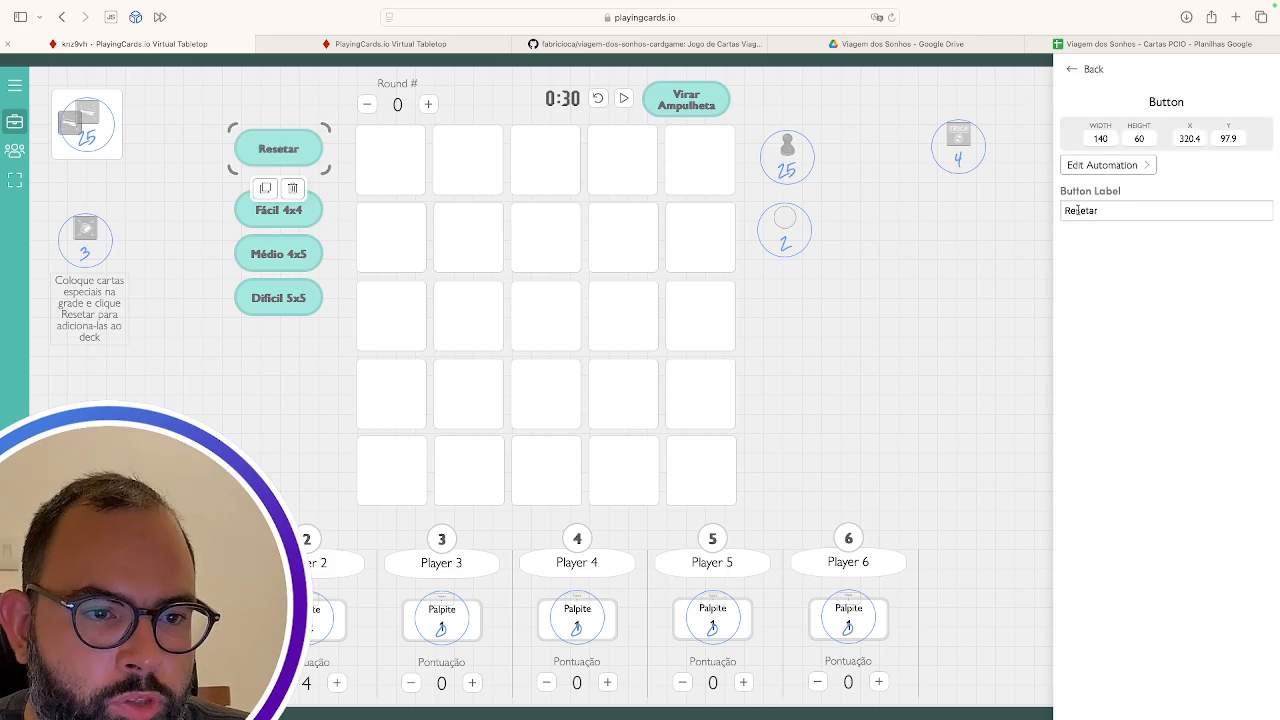
left_click(1108, 168)
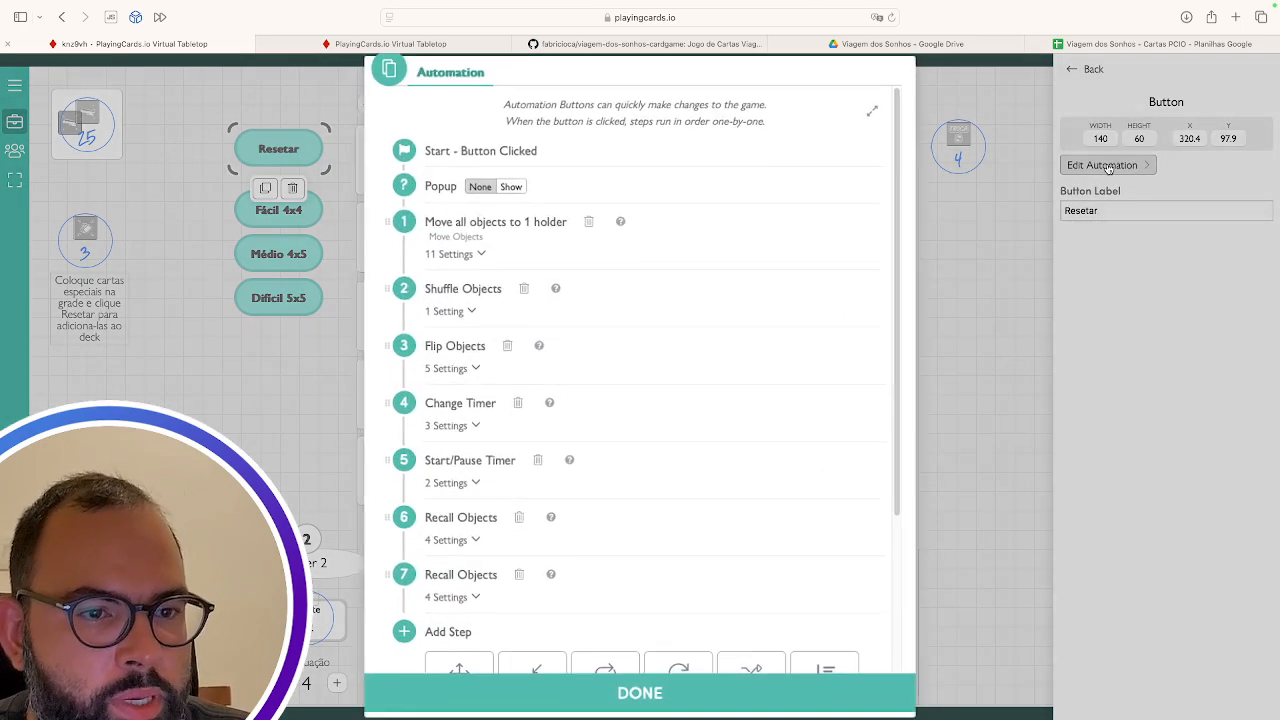
scroll(562, 366, "down", 3)
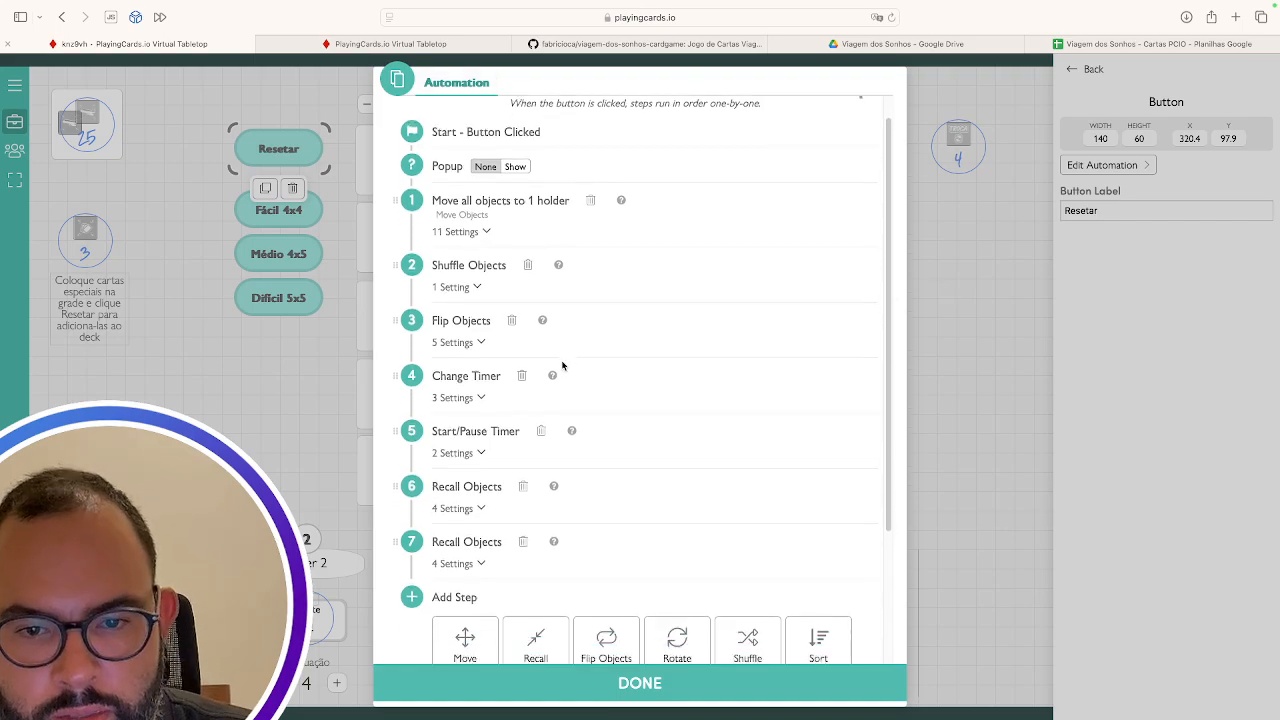
scroll(560, 363, "up", 4)
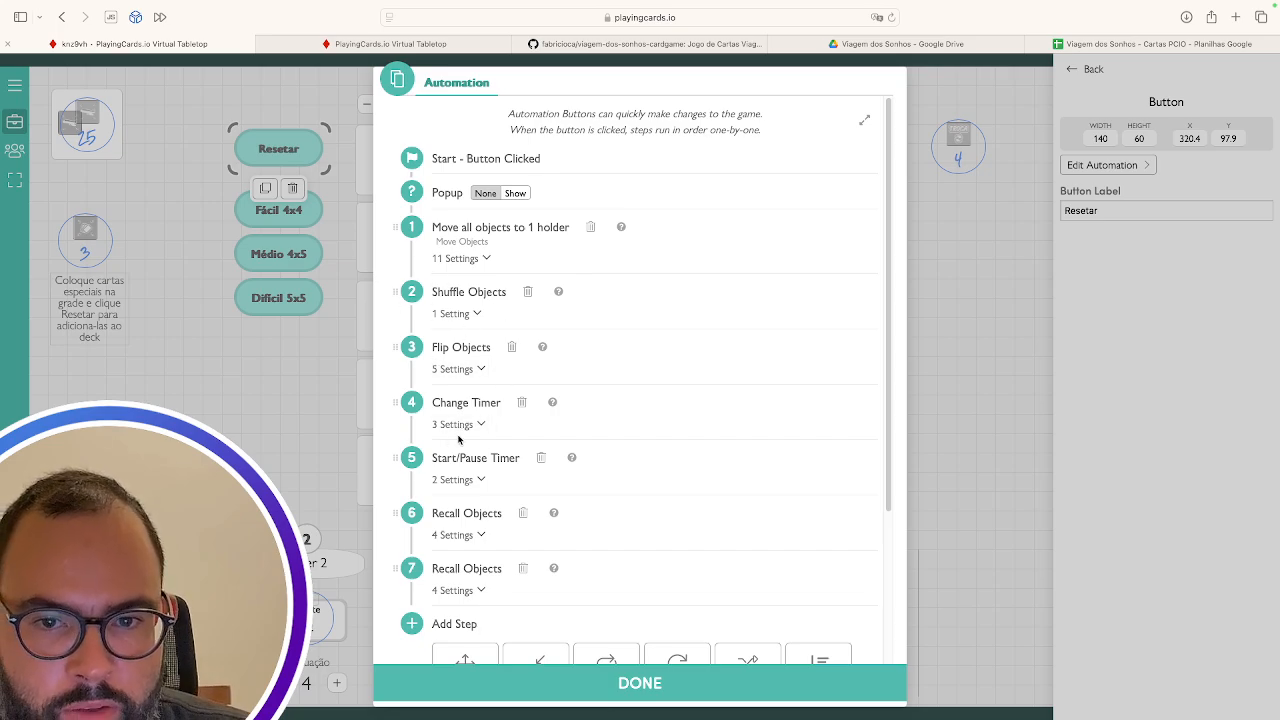
scroll(554, 565, "down", 3)
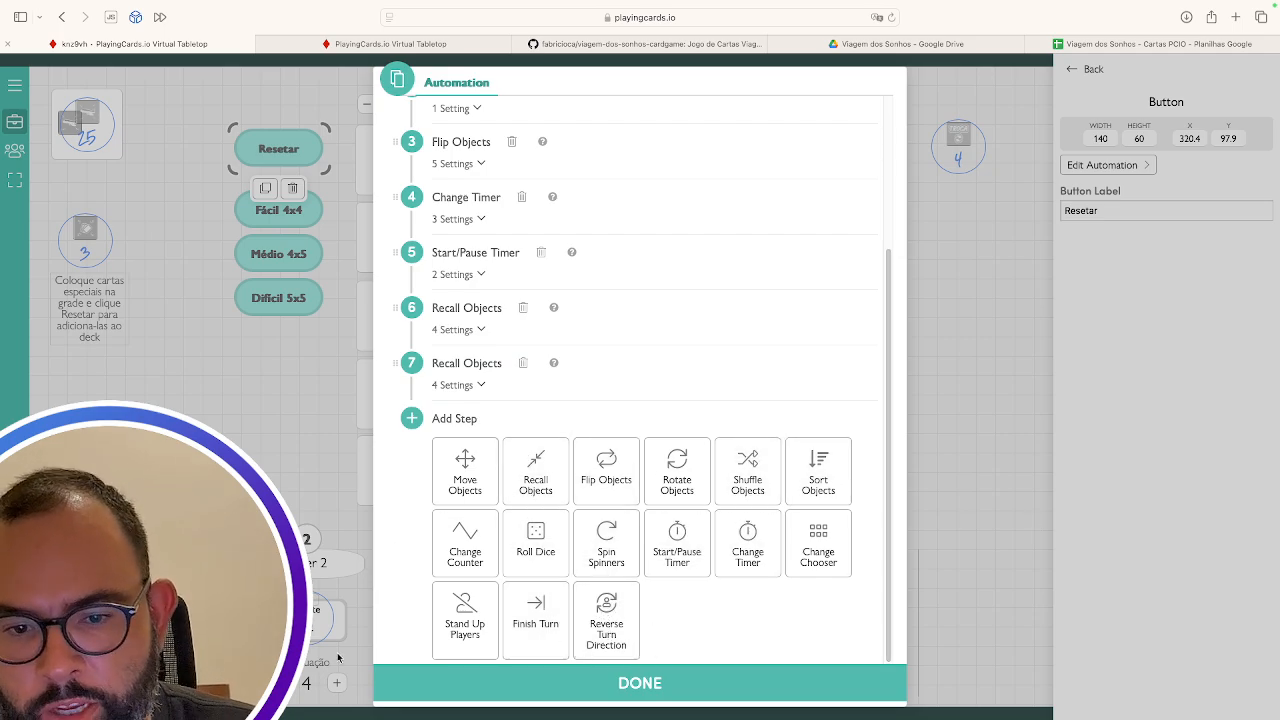
scroll(613, 246, "up", 5)
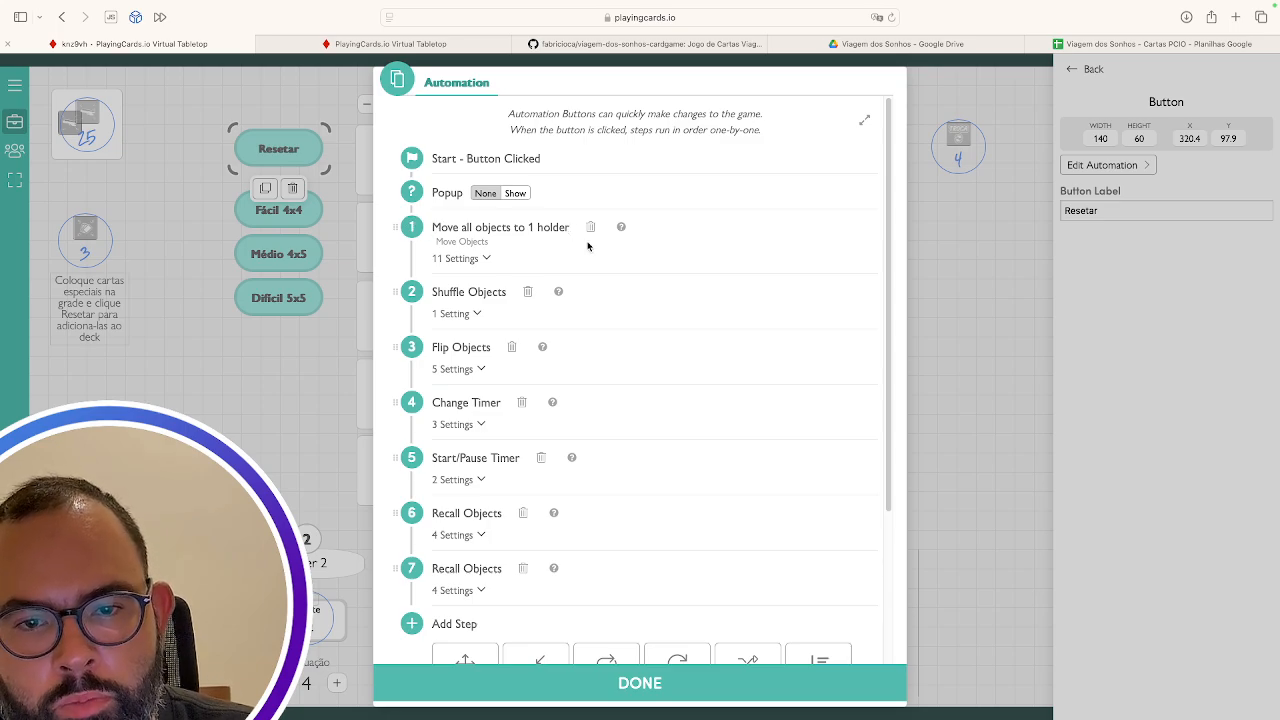
Review step 1's sources, 25 grid holders and 2 collections, then close the automation editor
left_click(483, 259)
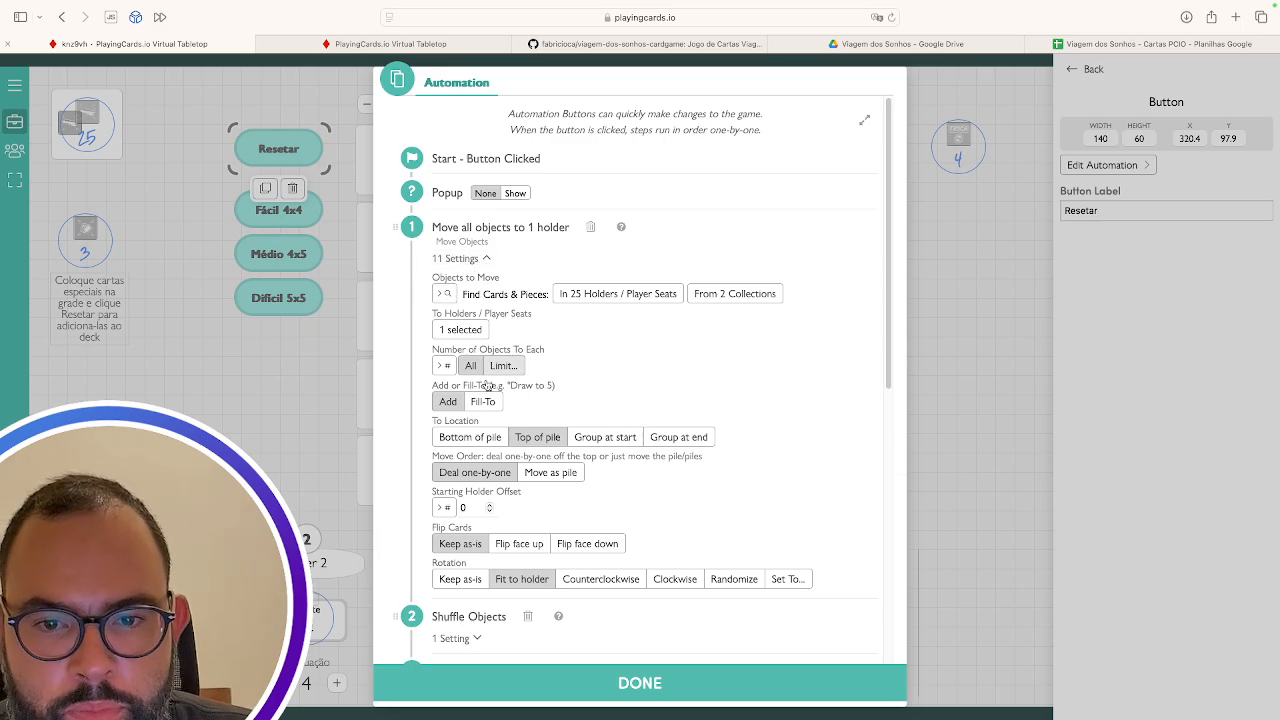
scroll(488, 391, "down", 1)
scroll(488, 391, "down", 3)
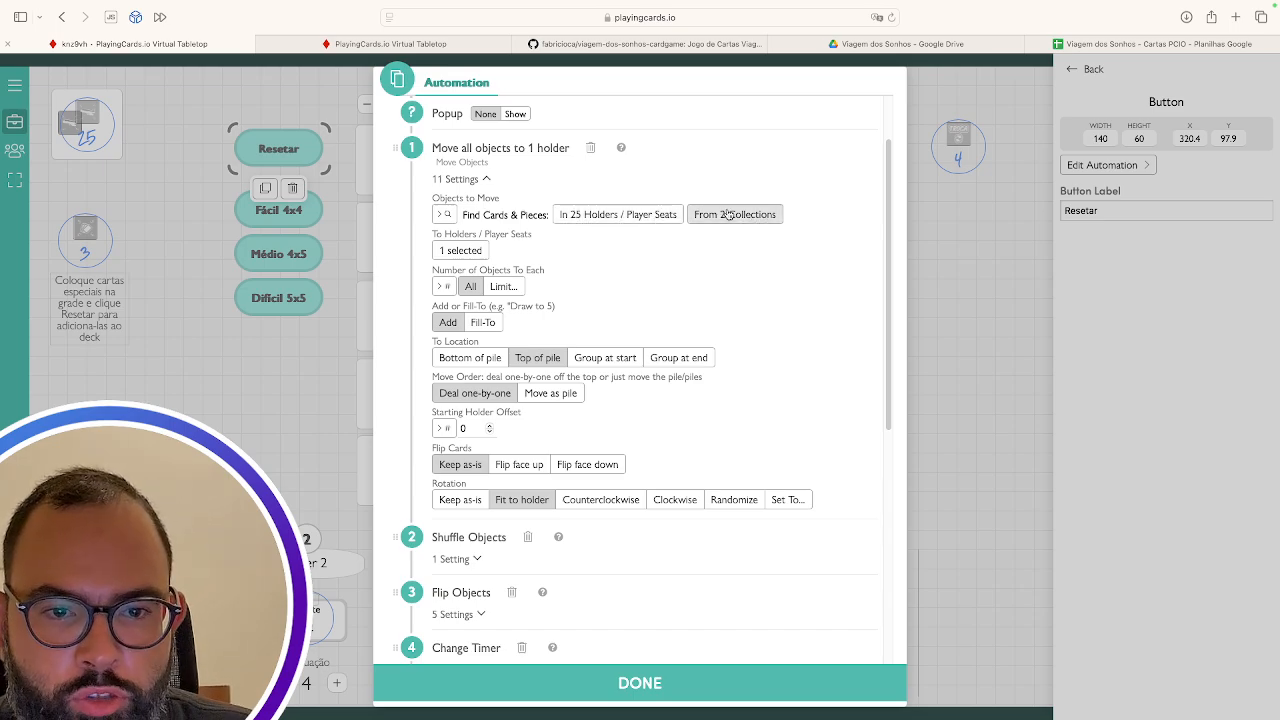
left_click(616, 215)
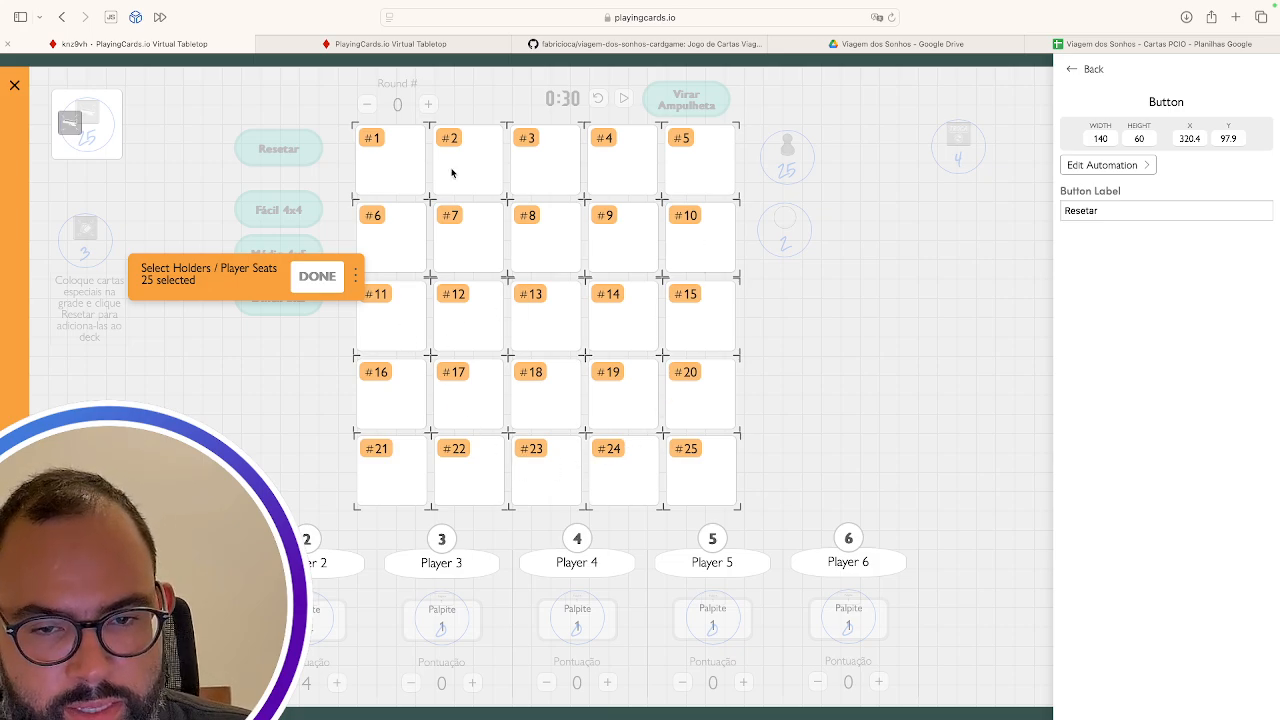
left_click(314, 278)
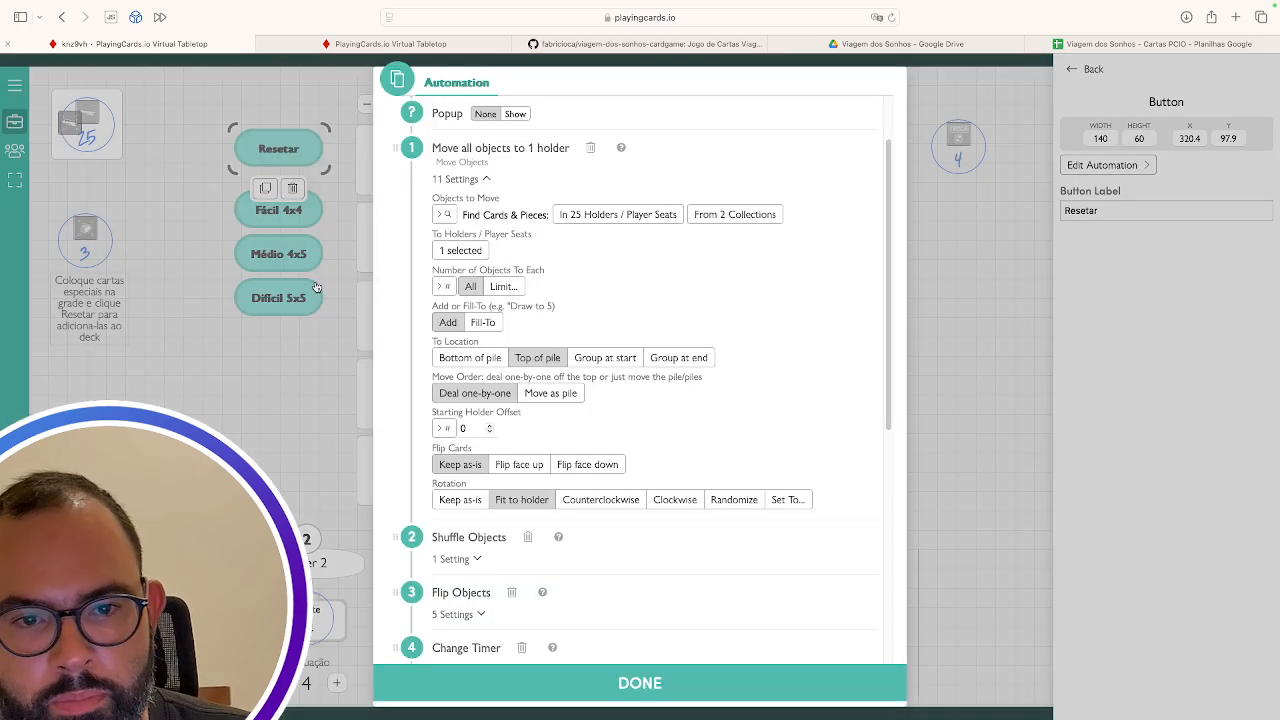
left_click(734, 215)
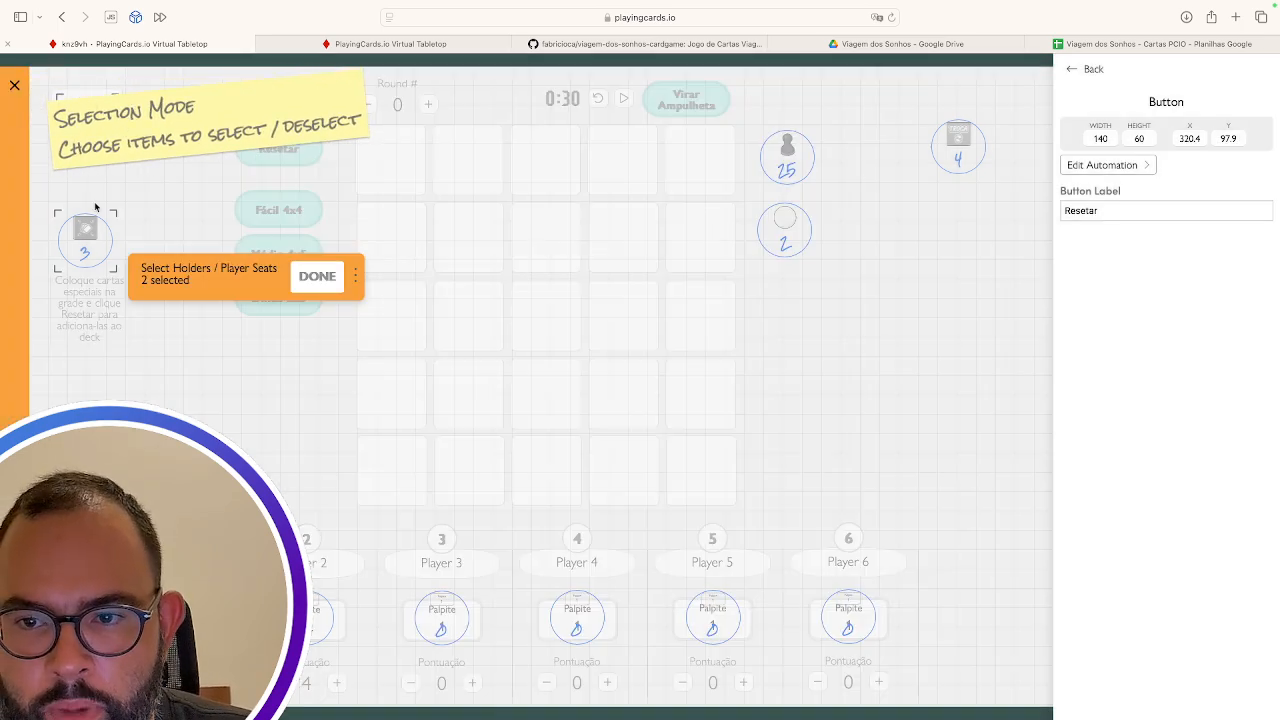
left_click(307, 278)
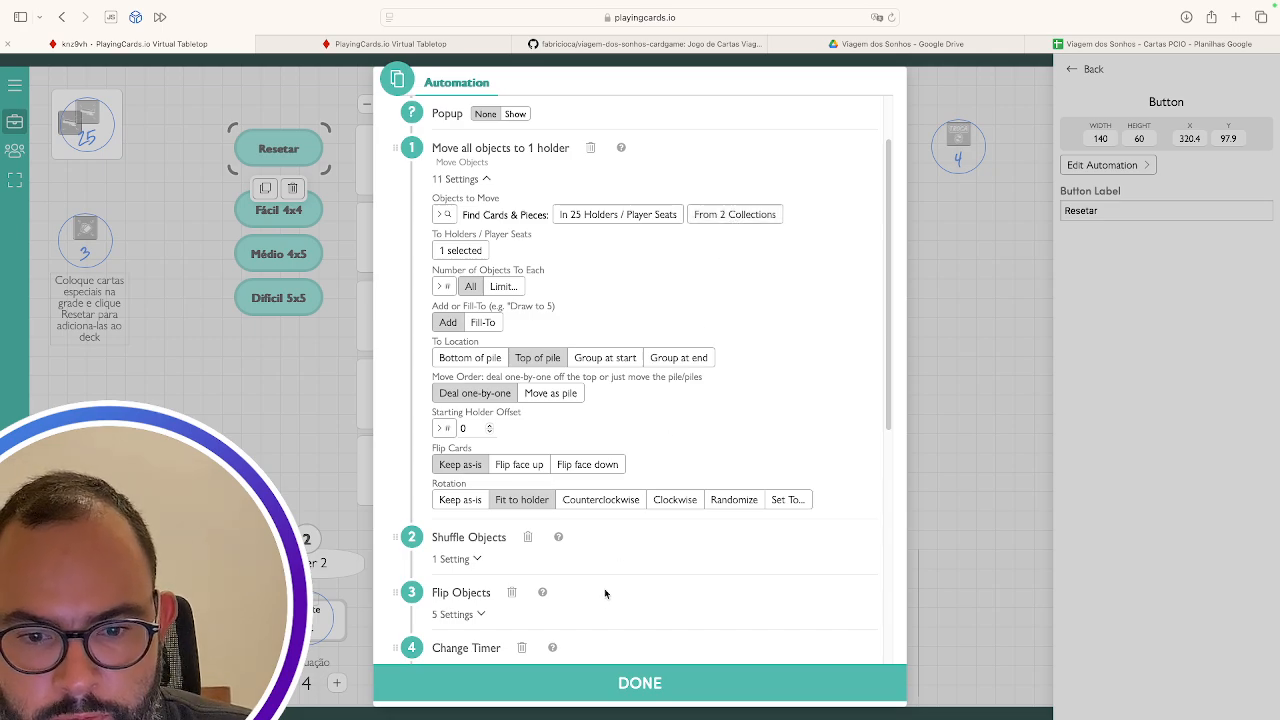
left_click(631, 692)
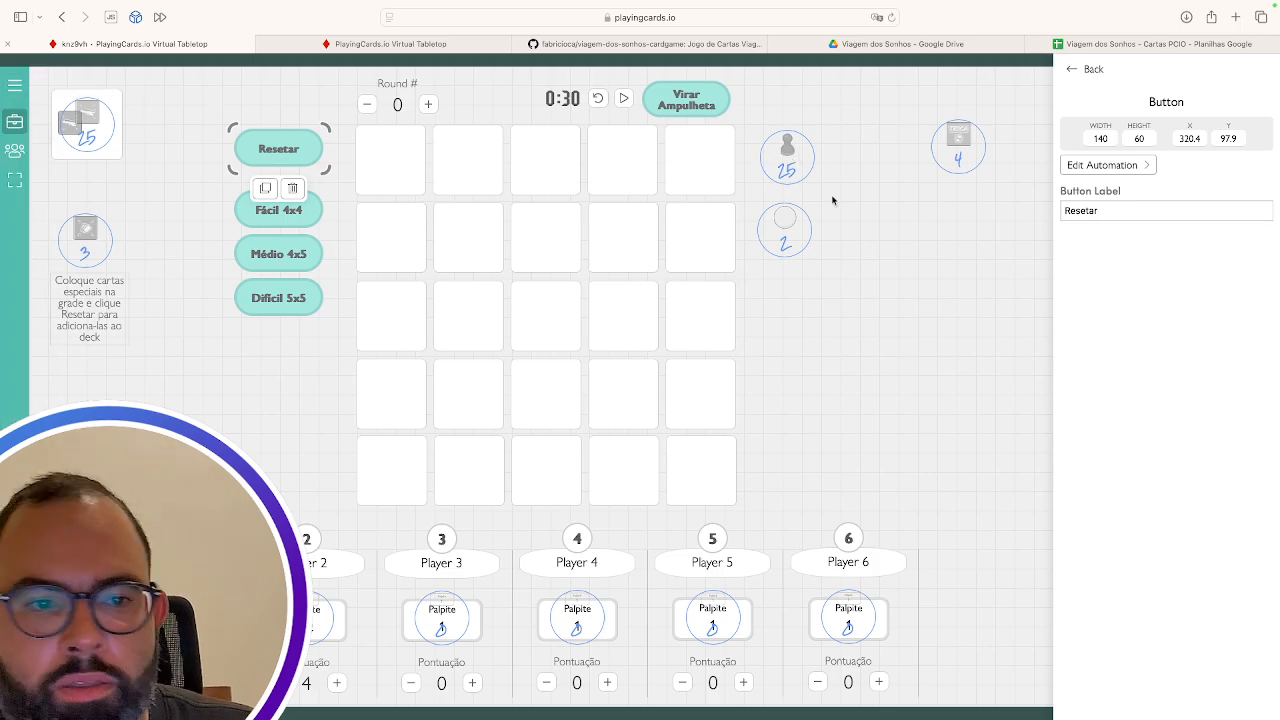
Reopen the Resetar automation and confirm step 1 moves cards into one destination holder
left_click(1111, 166)
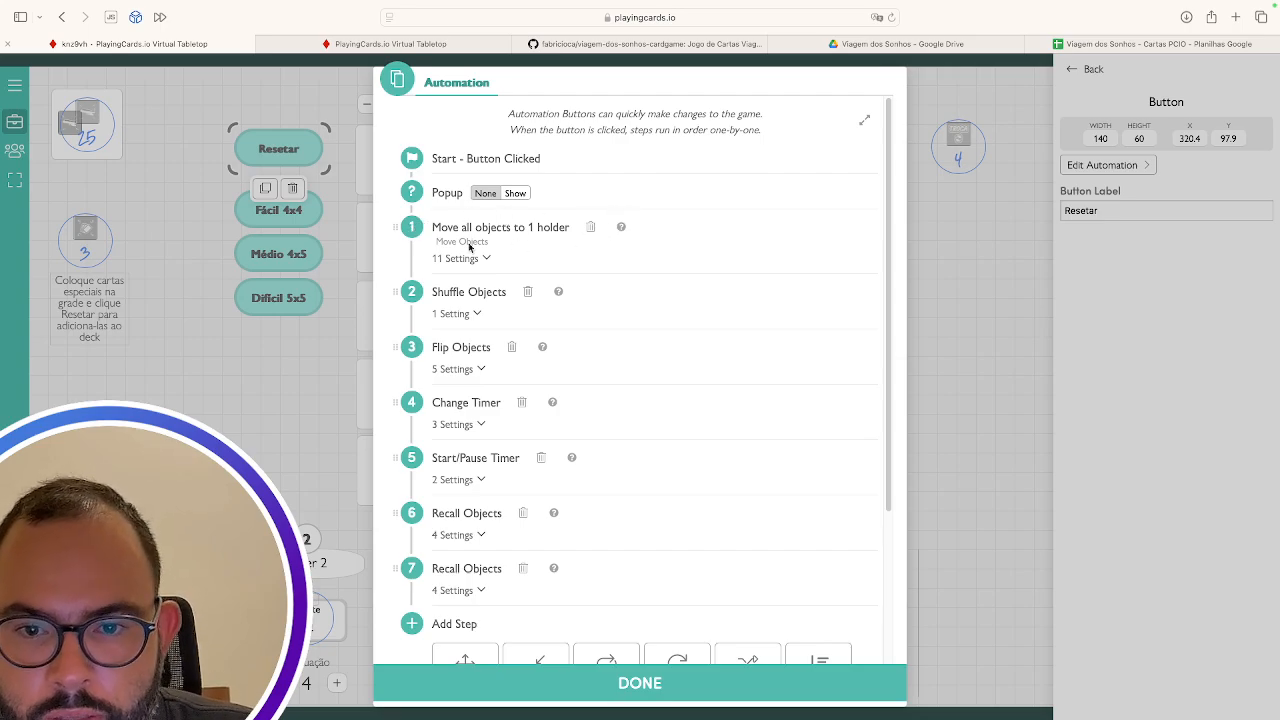
left_click(456, 258)
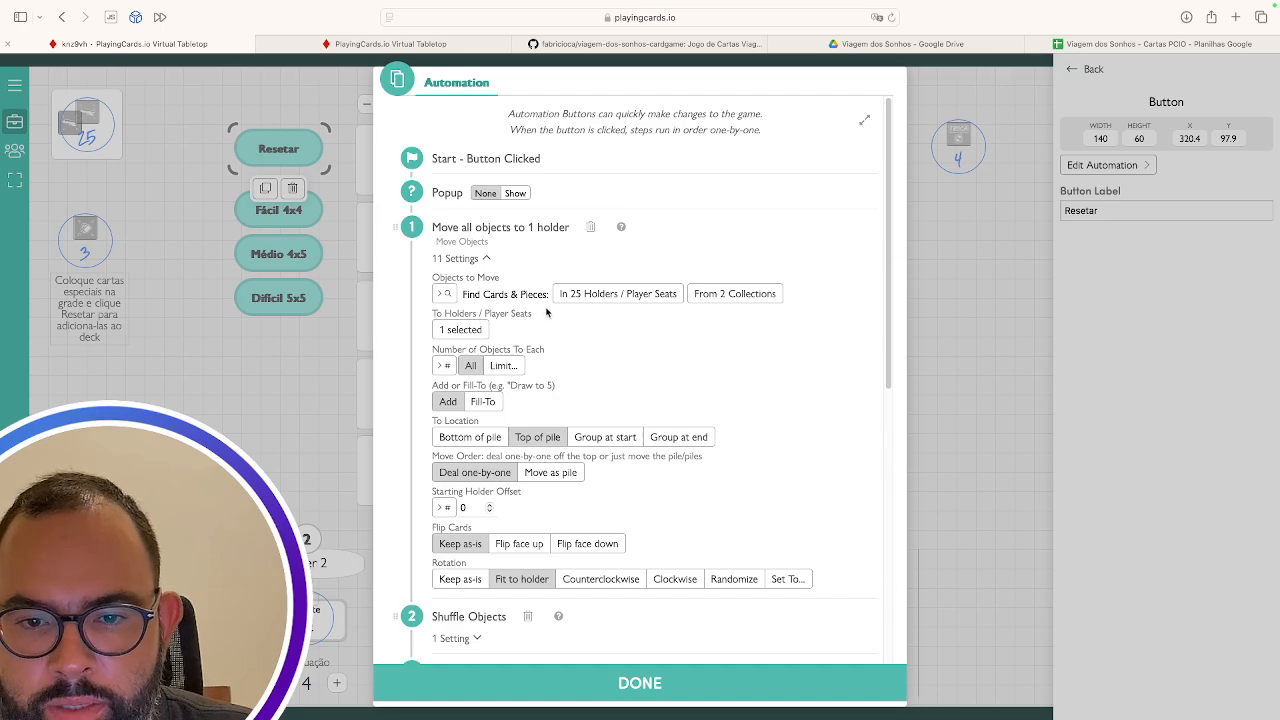
left_click(457, 331)
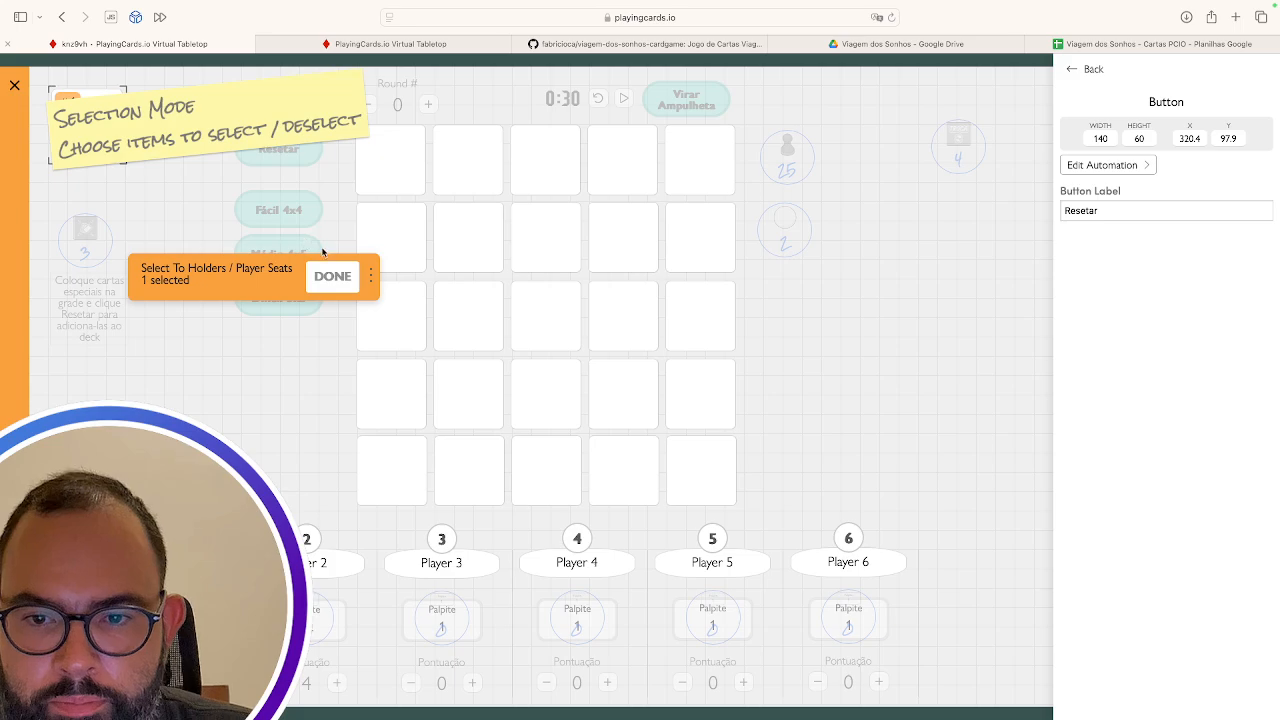
left_click(332, 276)
scroll(592, 405, "down", 3)
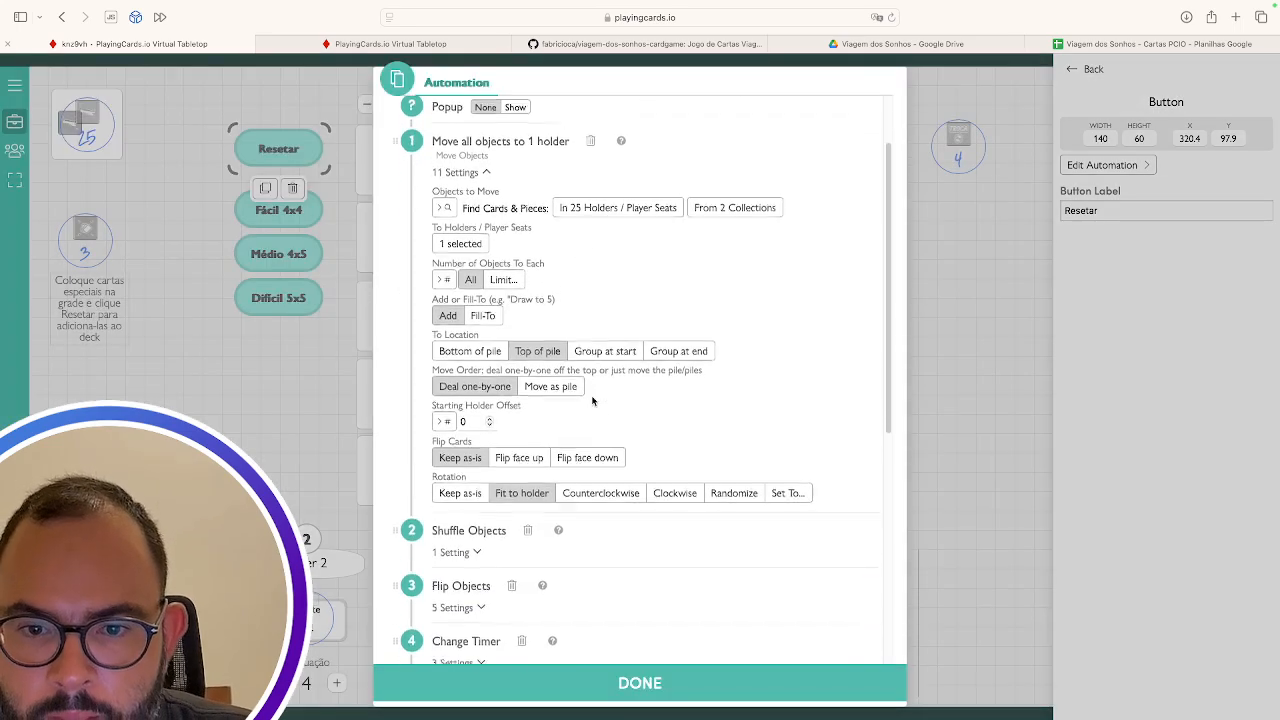
scroll(590, 421, "down", 1)
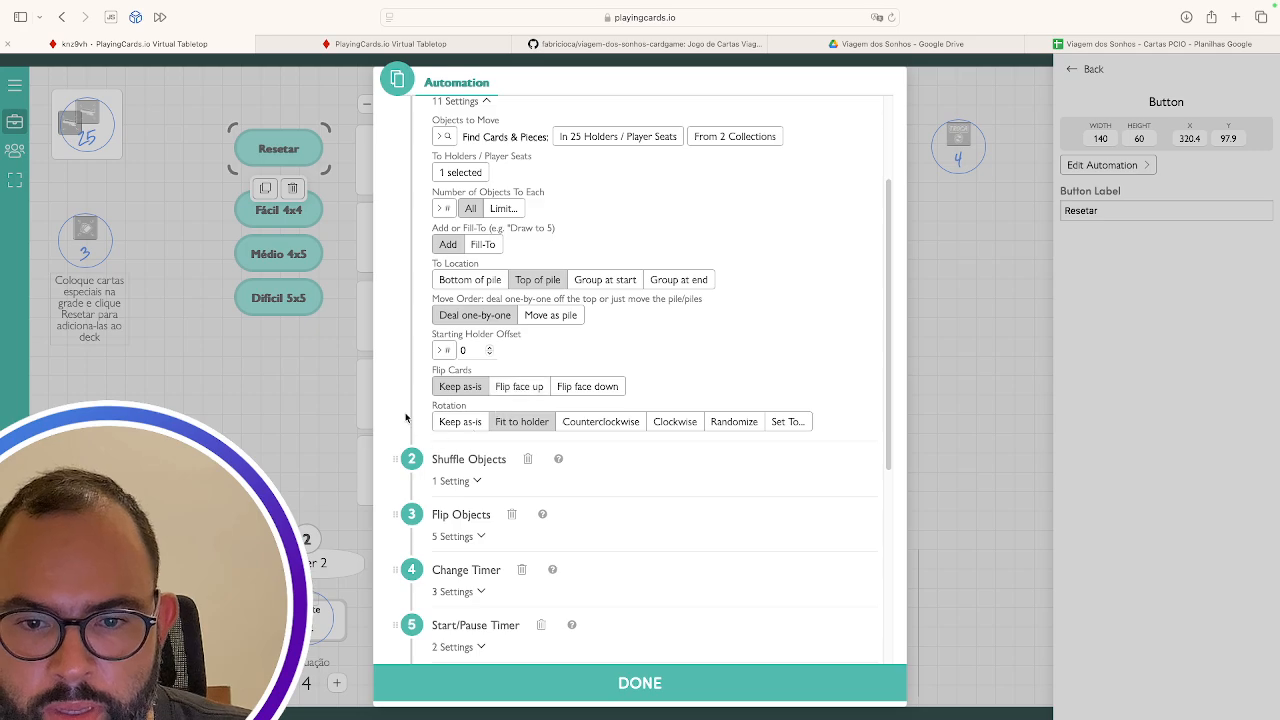
scroll(494, 430, "down", 1)
scroll(495, 433, "down", 2)
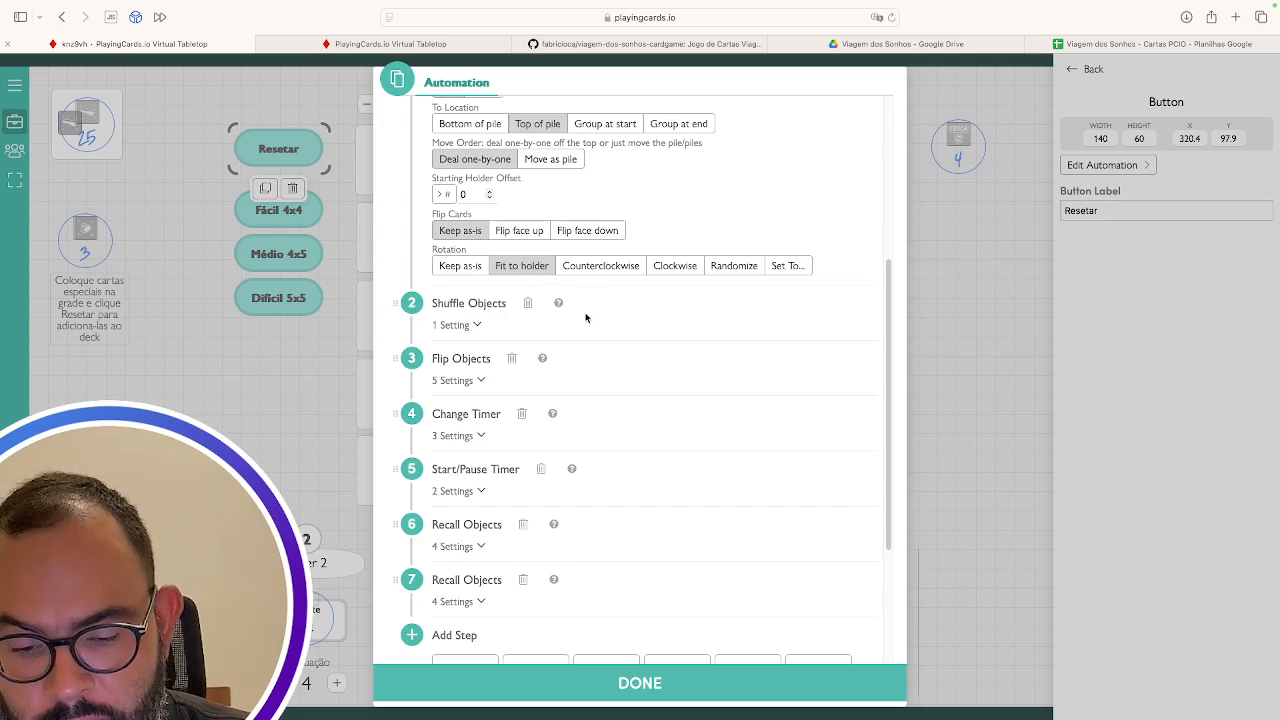
Confirm the shuffle step targets one holder, then show the flip step's randomize, entire-pile and reverse-order settings
left_click(468, 325)
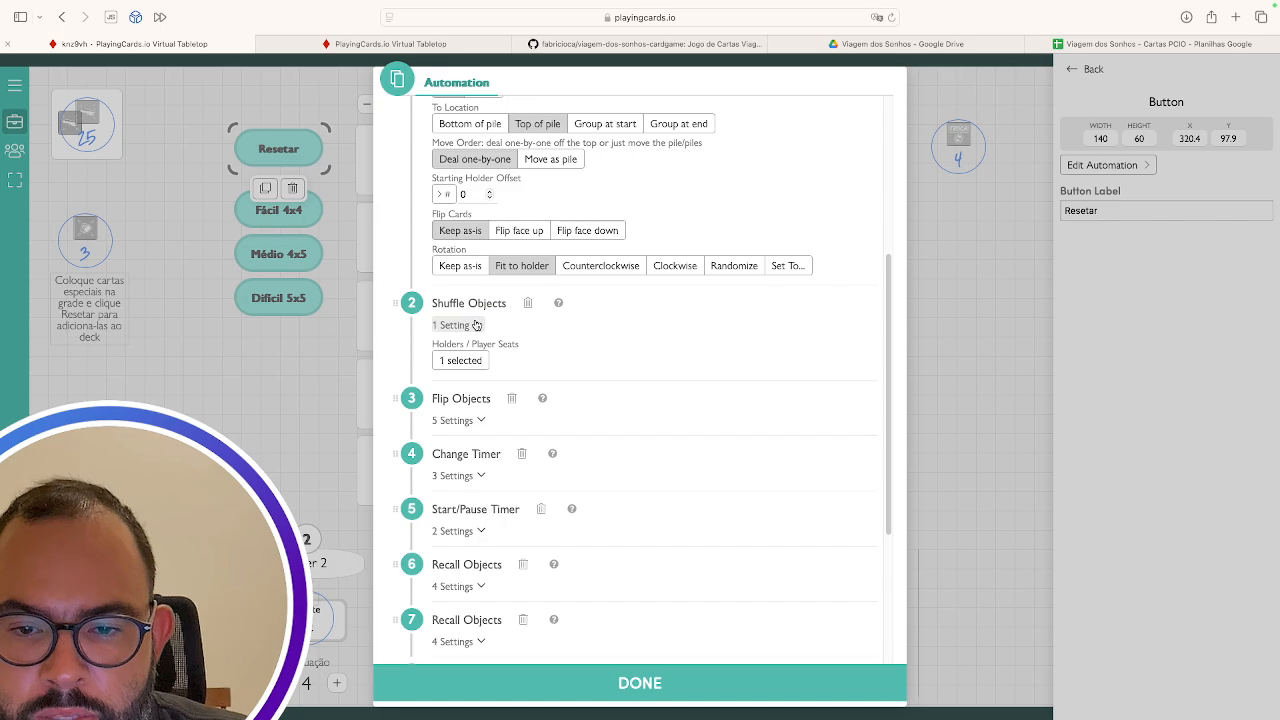
left_click(462, 362)
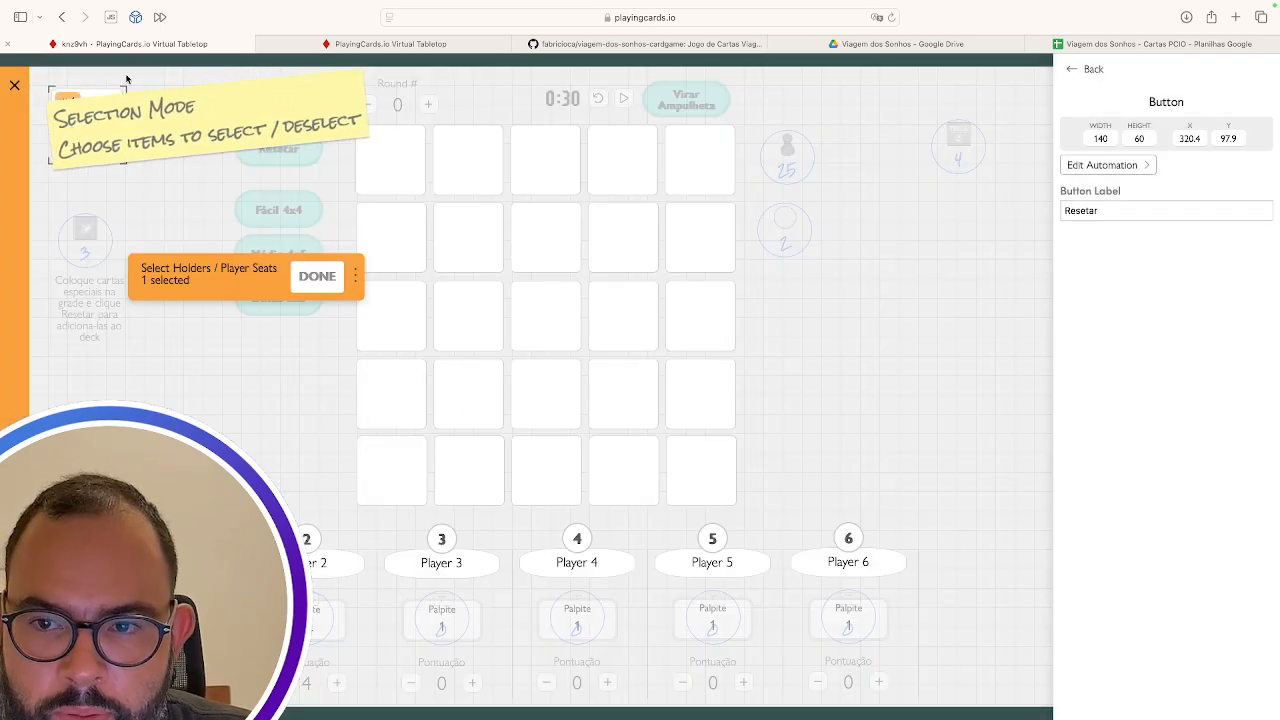
left_click(305, 284)
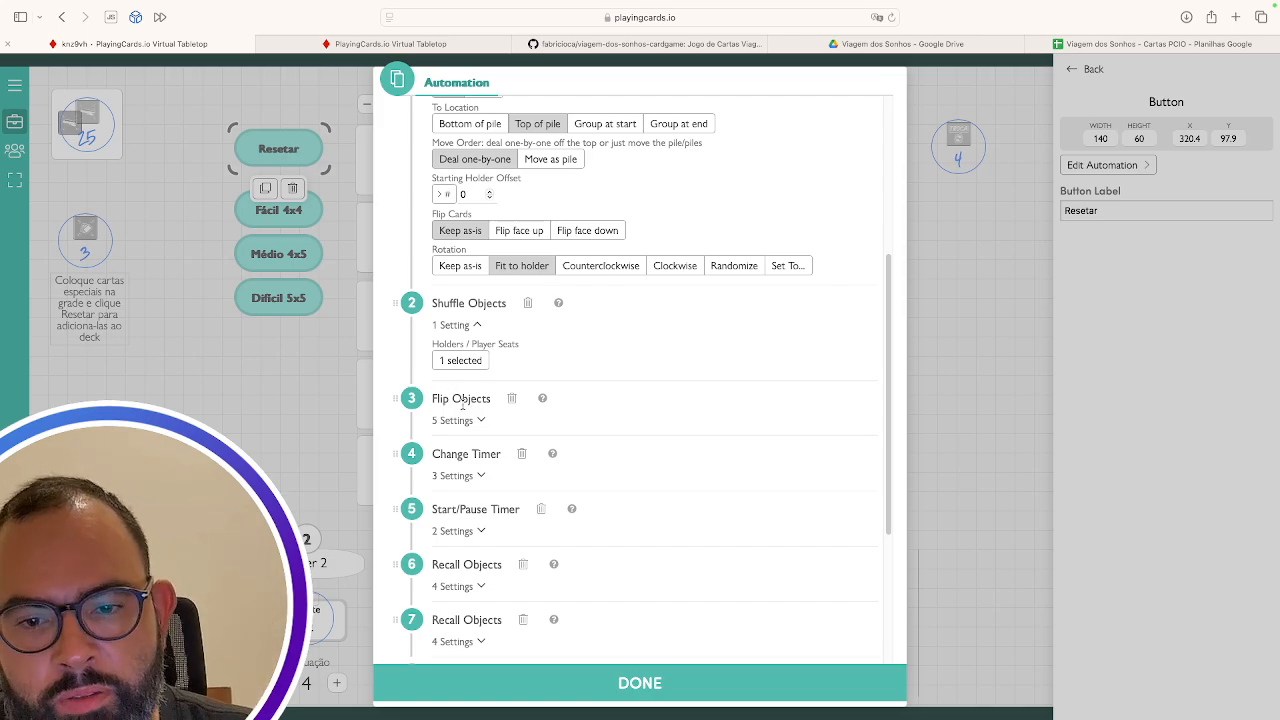
left_click(476, 422)
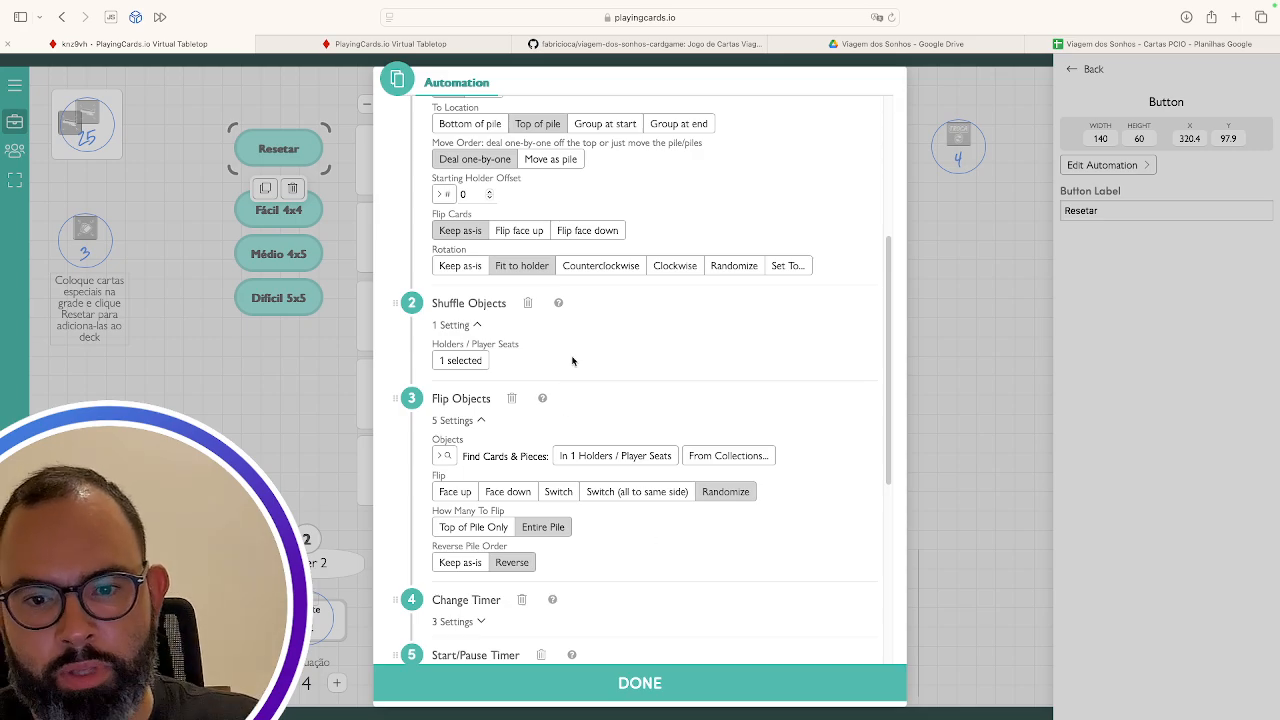
Review the Change Timer, Start/Pause Timer and first Recall Objects steps, confirming its deck
scroll(575, 398, "down", 4)
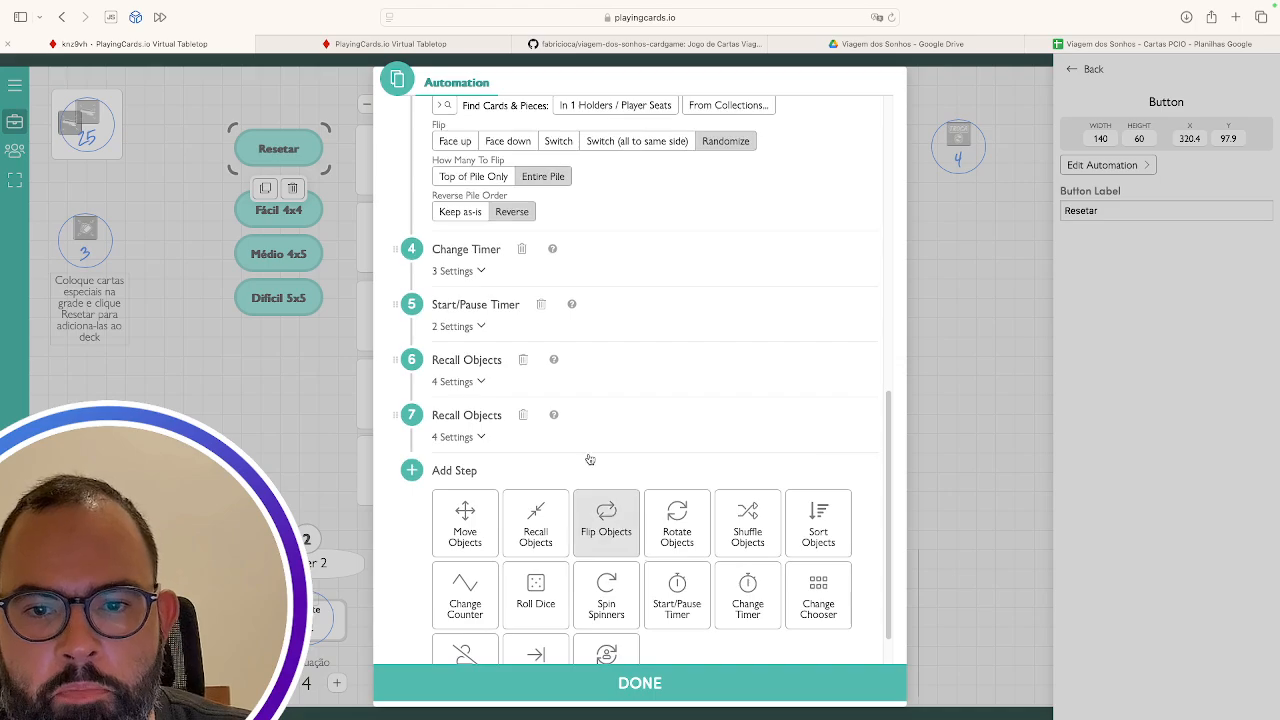
left_click(477, 273)
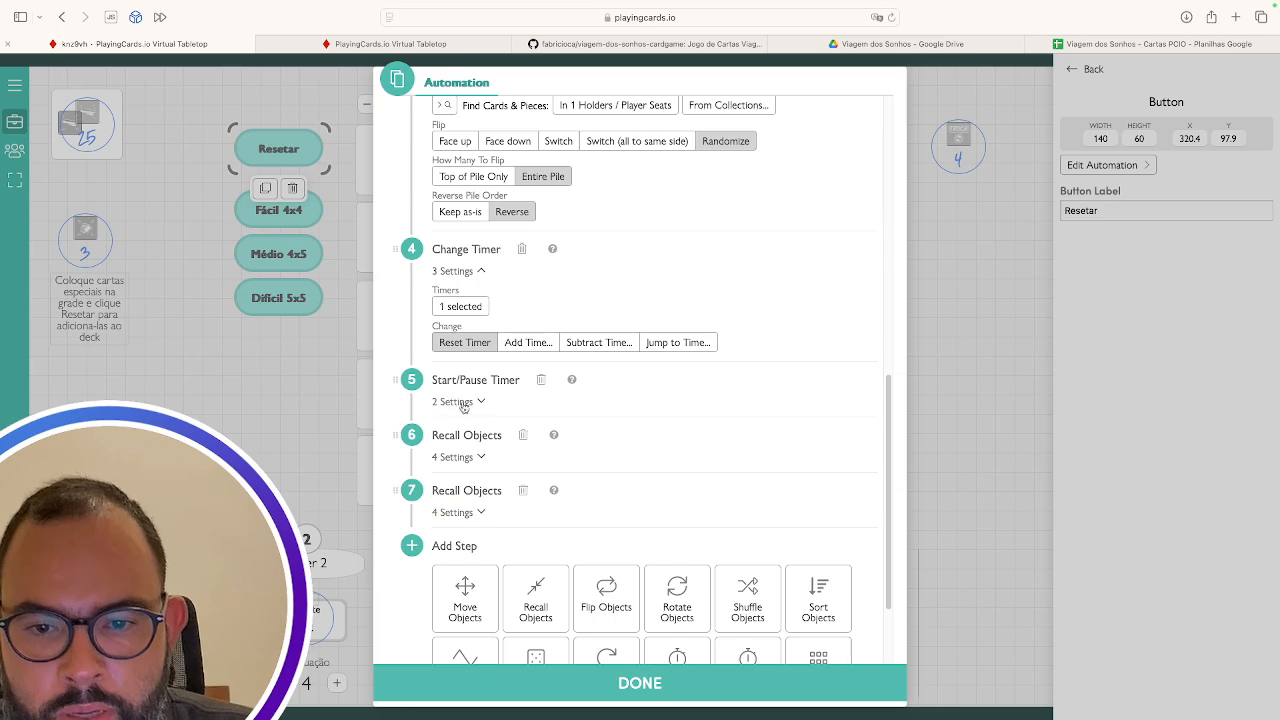
scroll(467, 410, "down", 2)
left_click(478, 305)
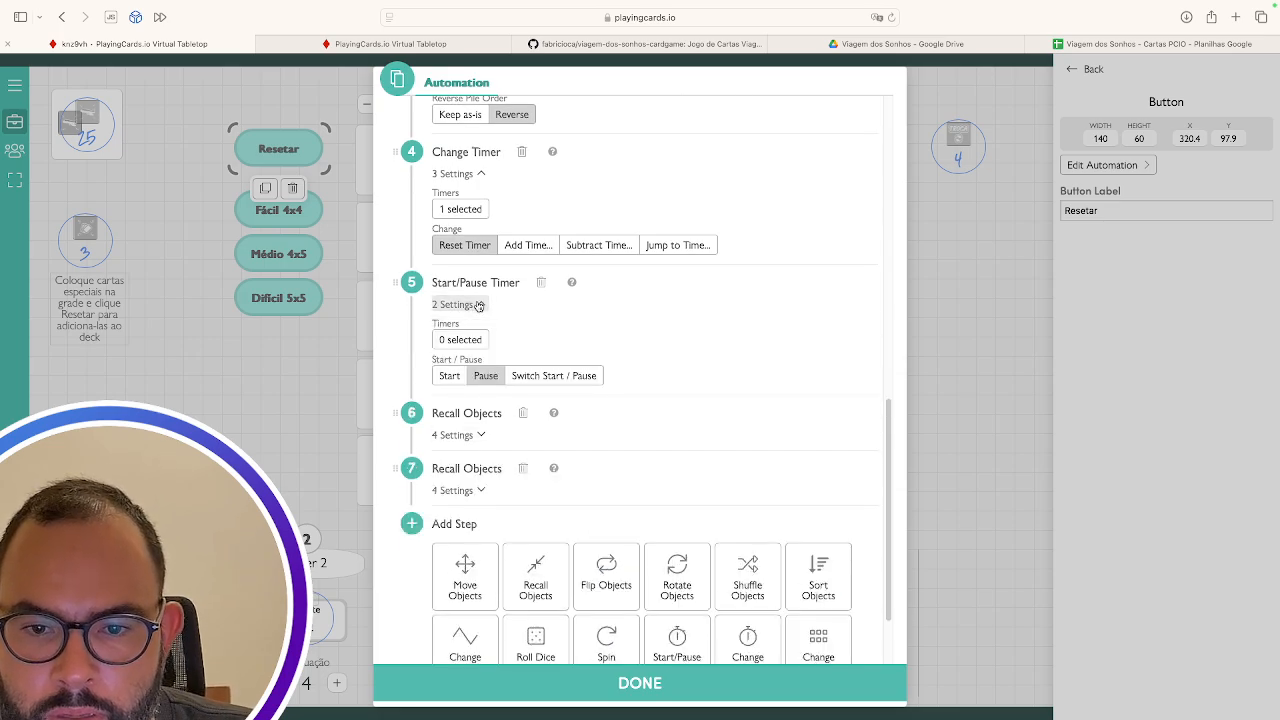
scroll(577, 472, "down", 2)
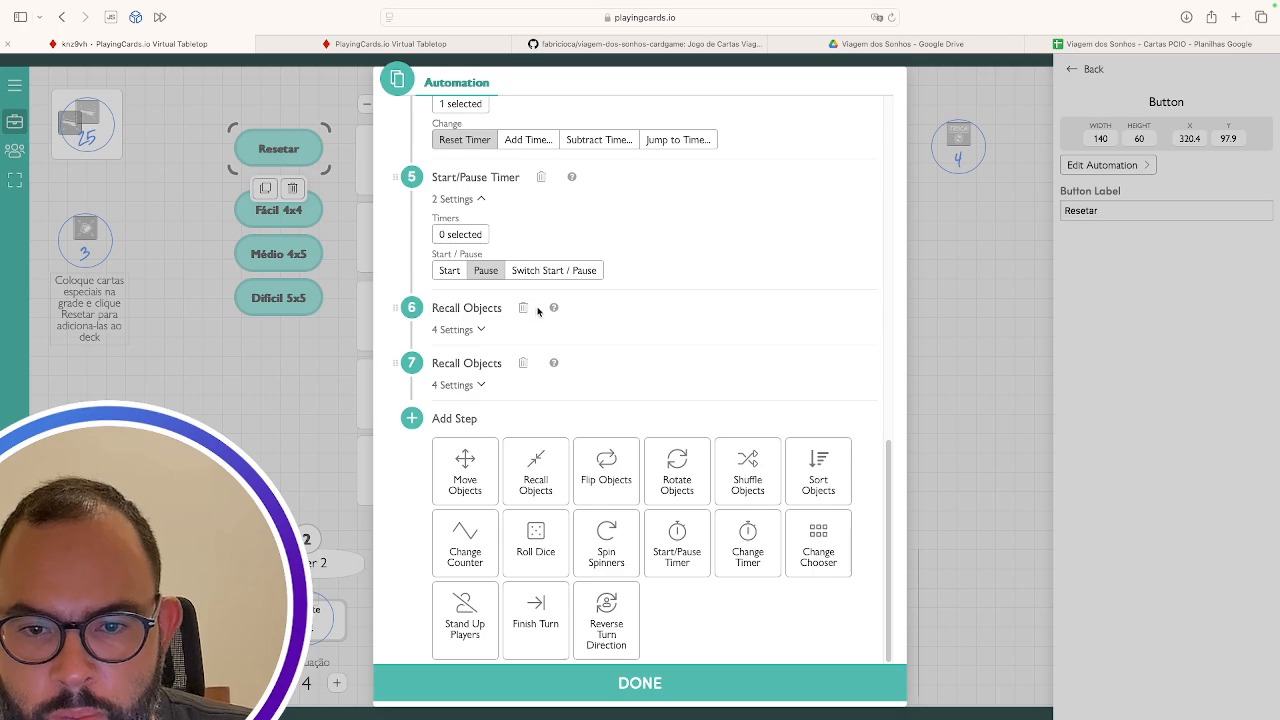
left_click(478, 330)
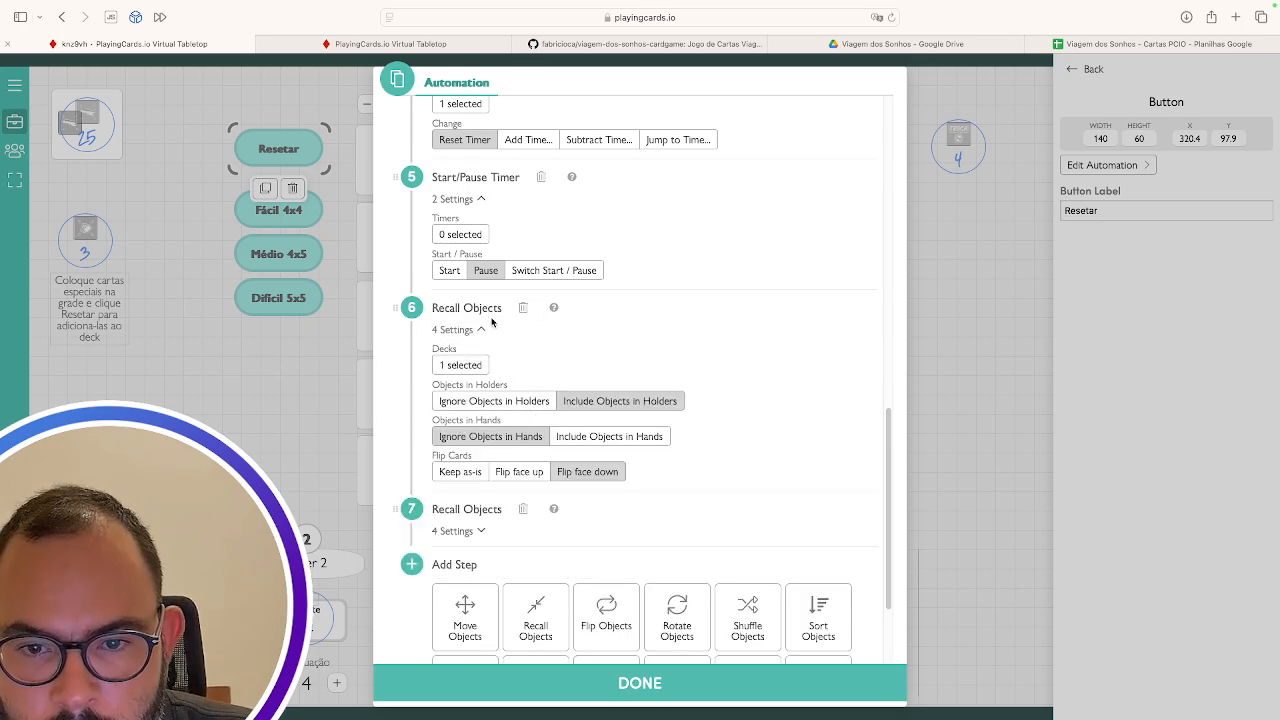
left_click(457, 367)
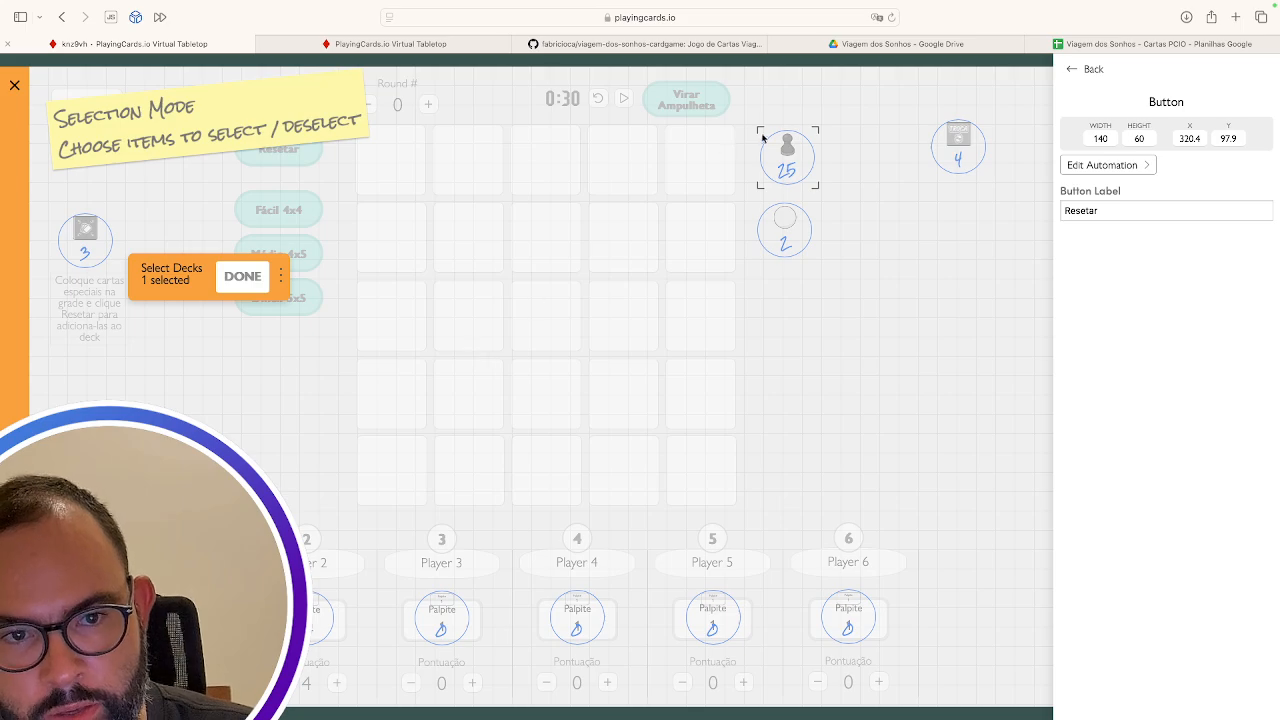
left_click(230, 283)
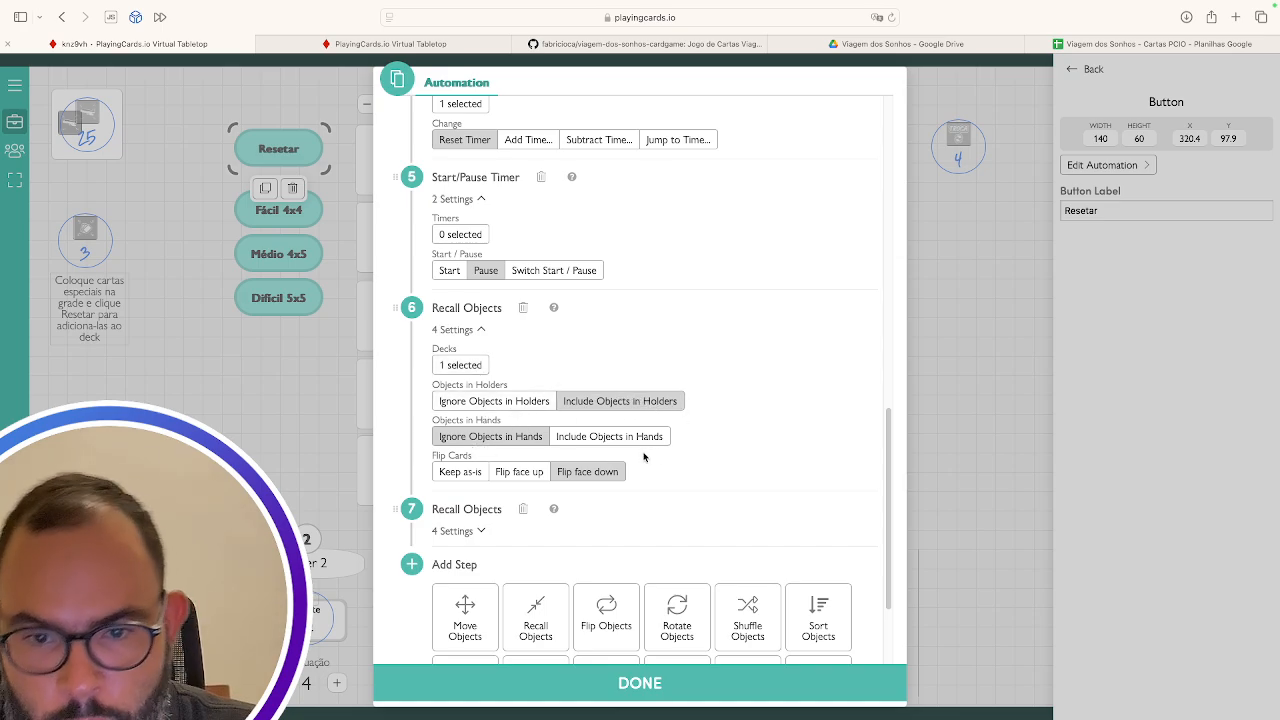
Confirm the second Recall Objects step's deck (1 selected), then close the Resetar automation
mouse_move(1017, 53)
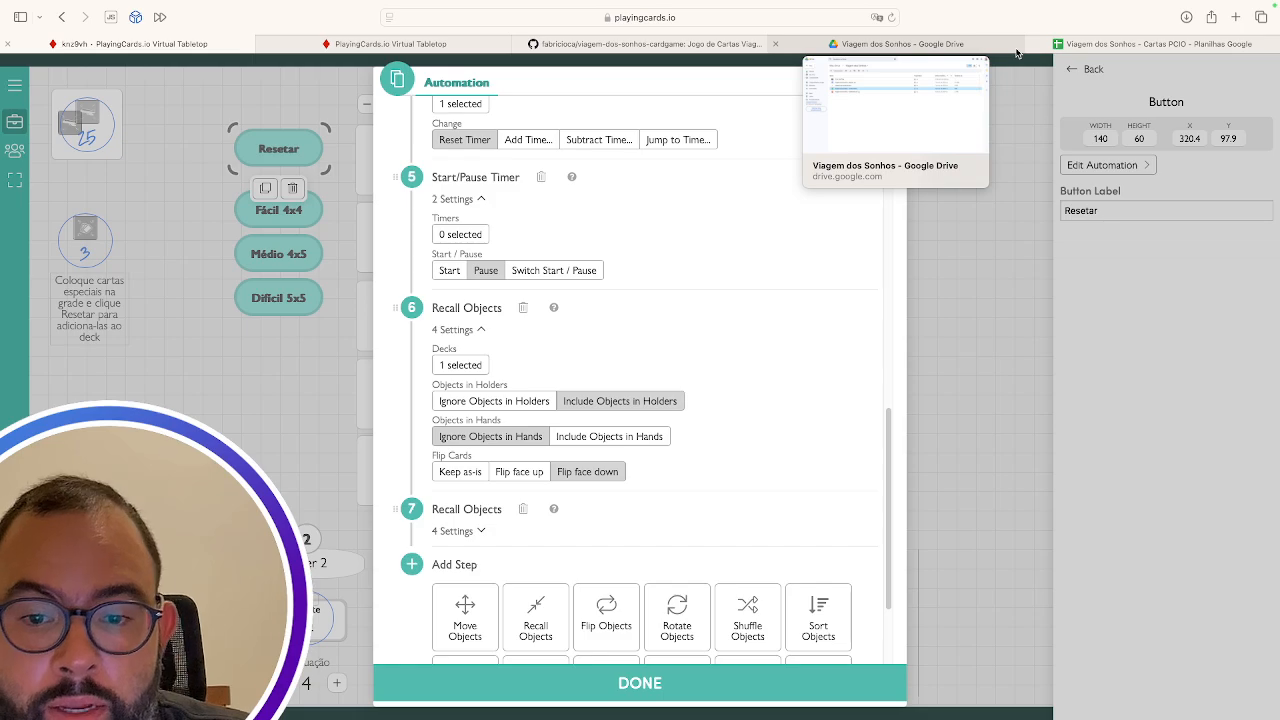
scroll(732, 354, "down", 3)
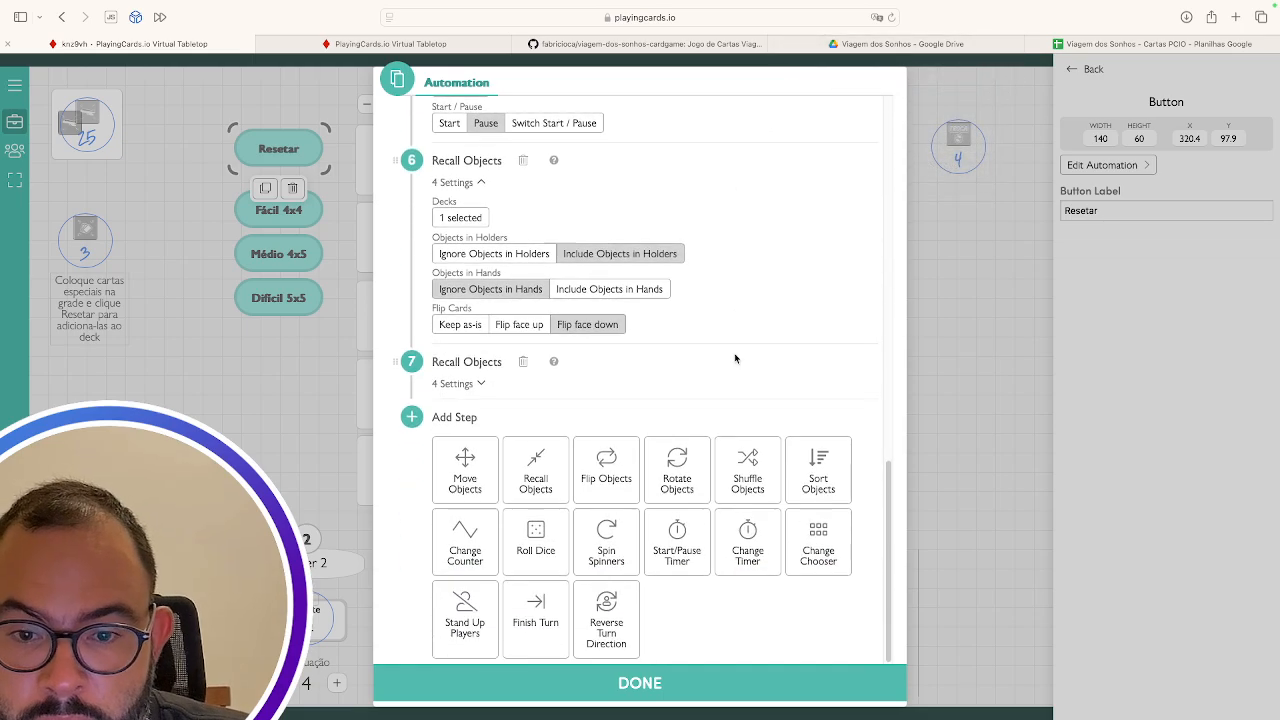
left_click(481, 386)
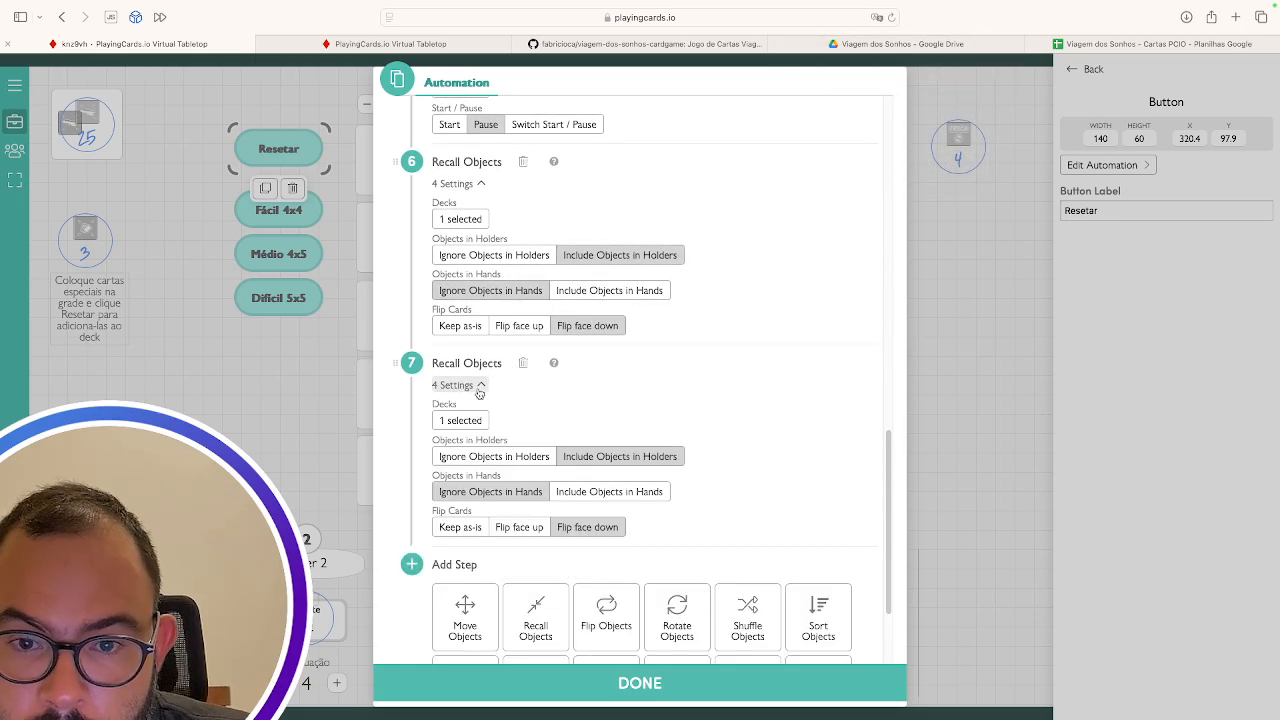
left_click(460, 420)
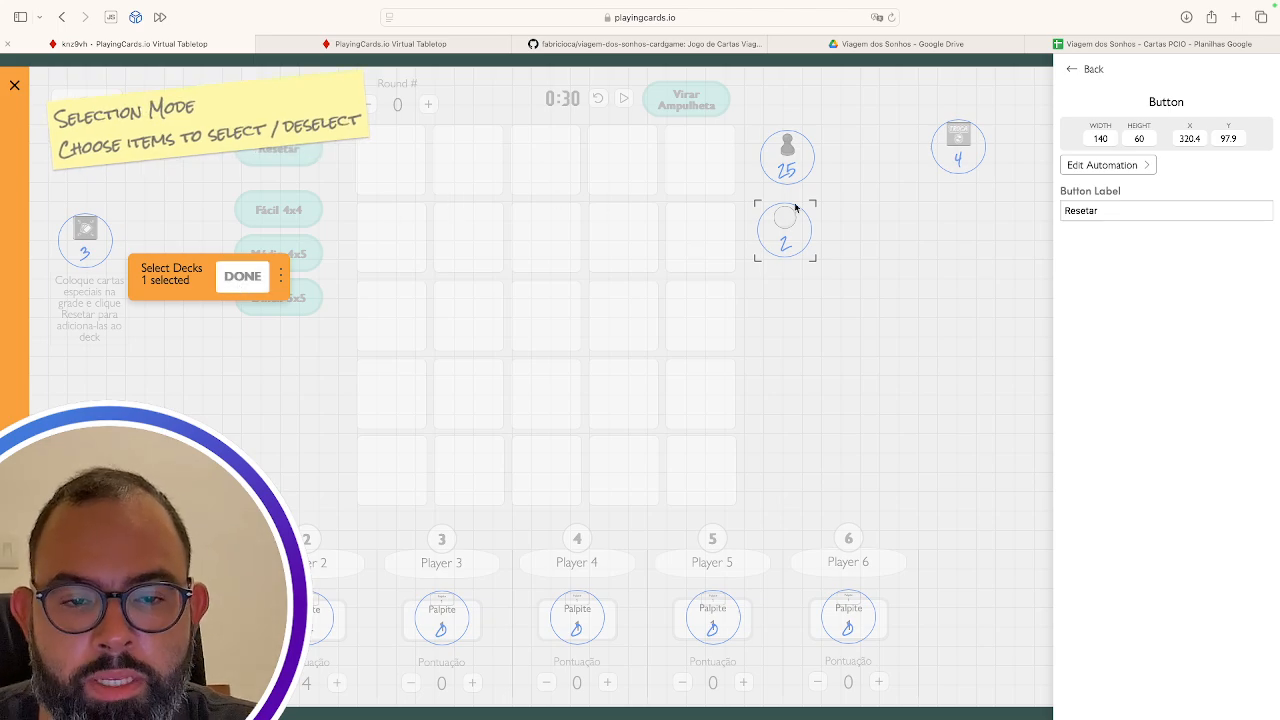
left_click(244, 277)
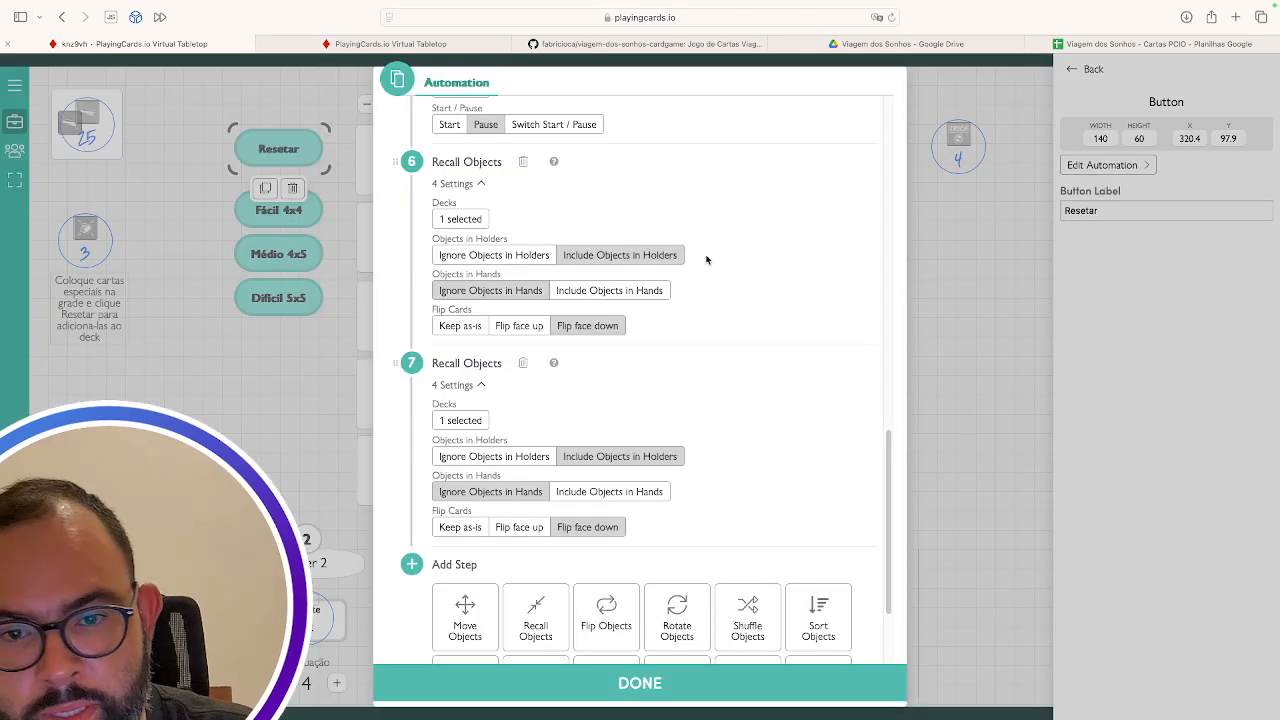
scroll(660, 409, "down", 3)
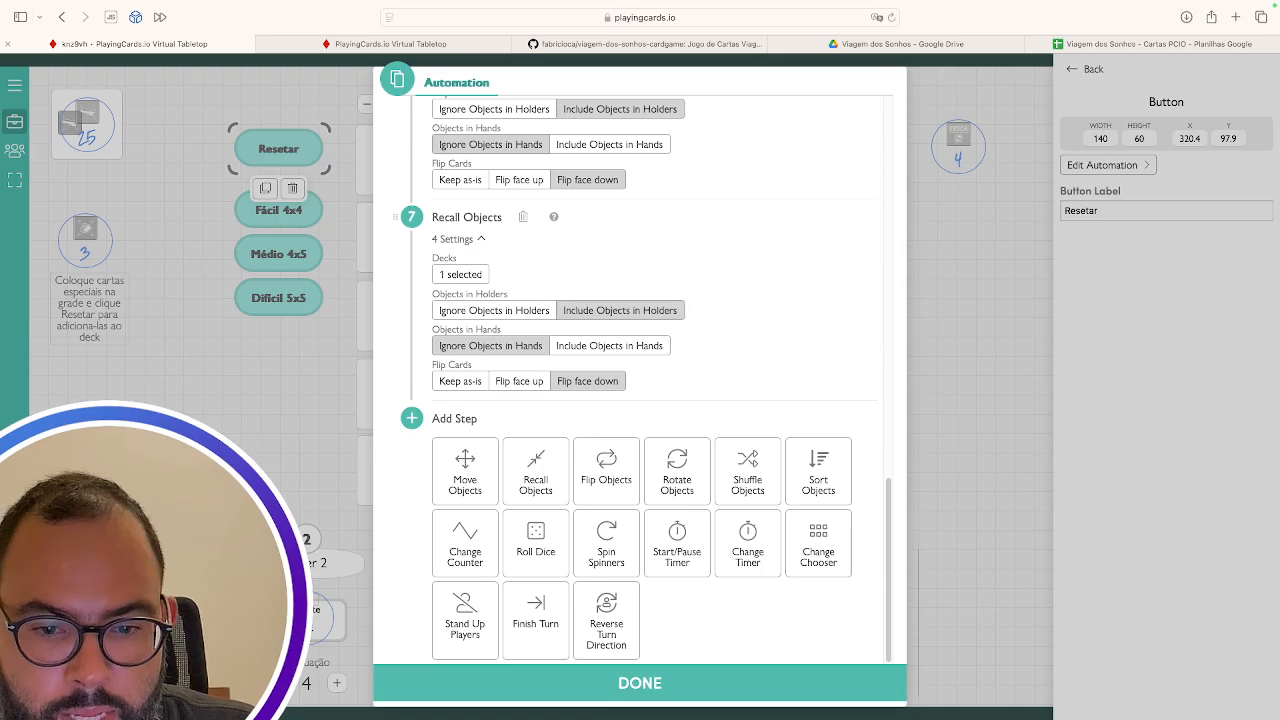
left_click(640, 683)
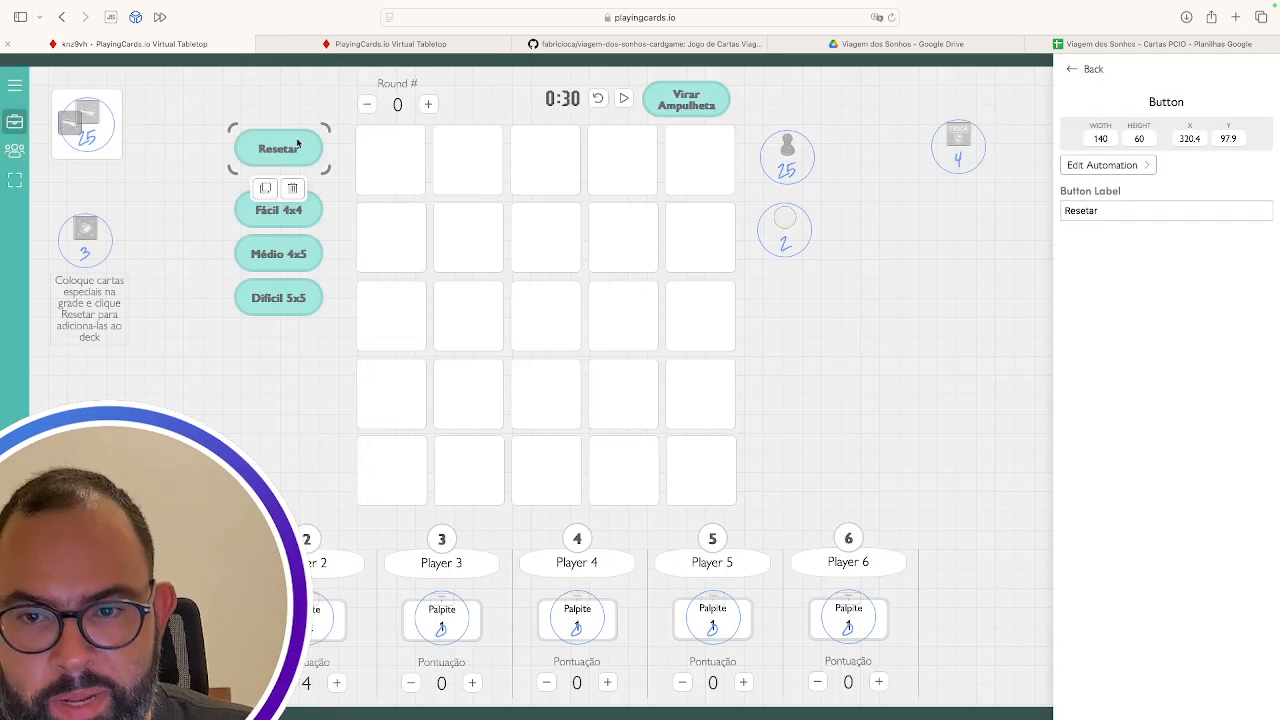
Test-deal the Médio 4x5 grid, reset it, deal the Difícil 5x5 grid, then resume table editing
left_click(284, 224)
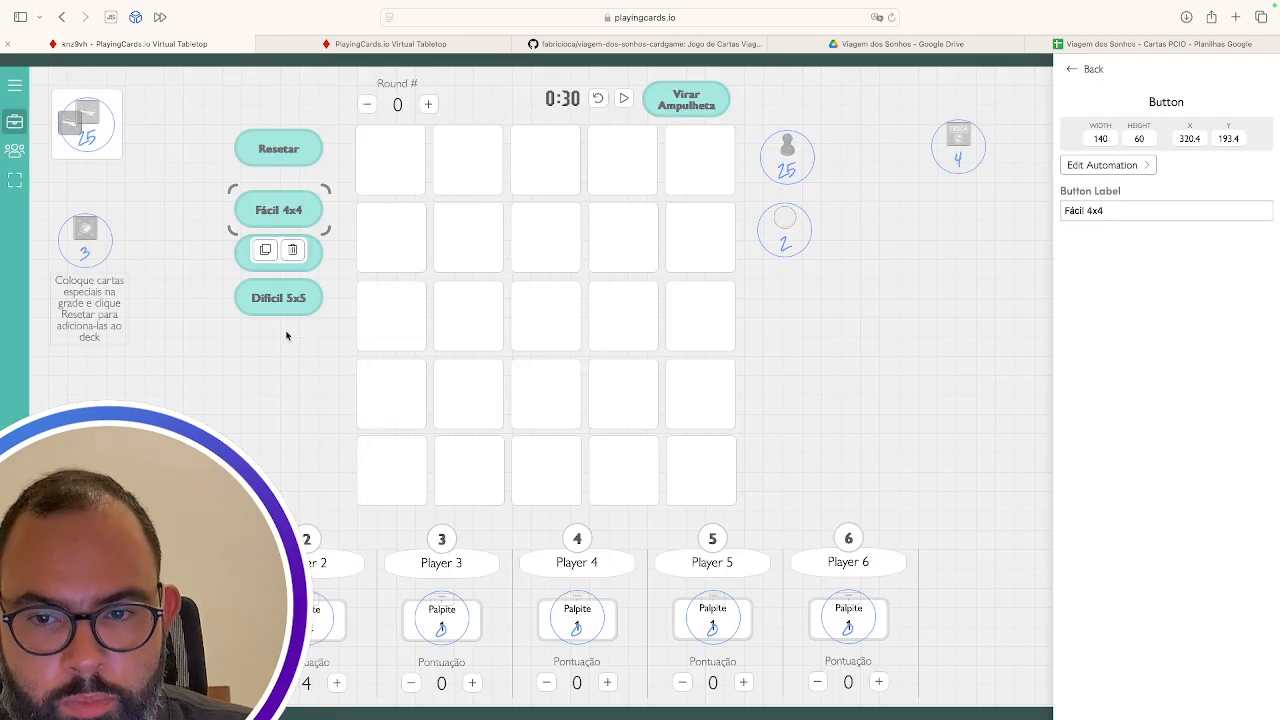
left_click(14, 120)
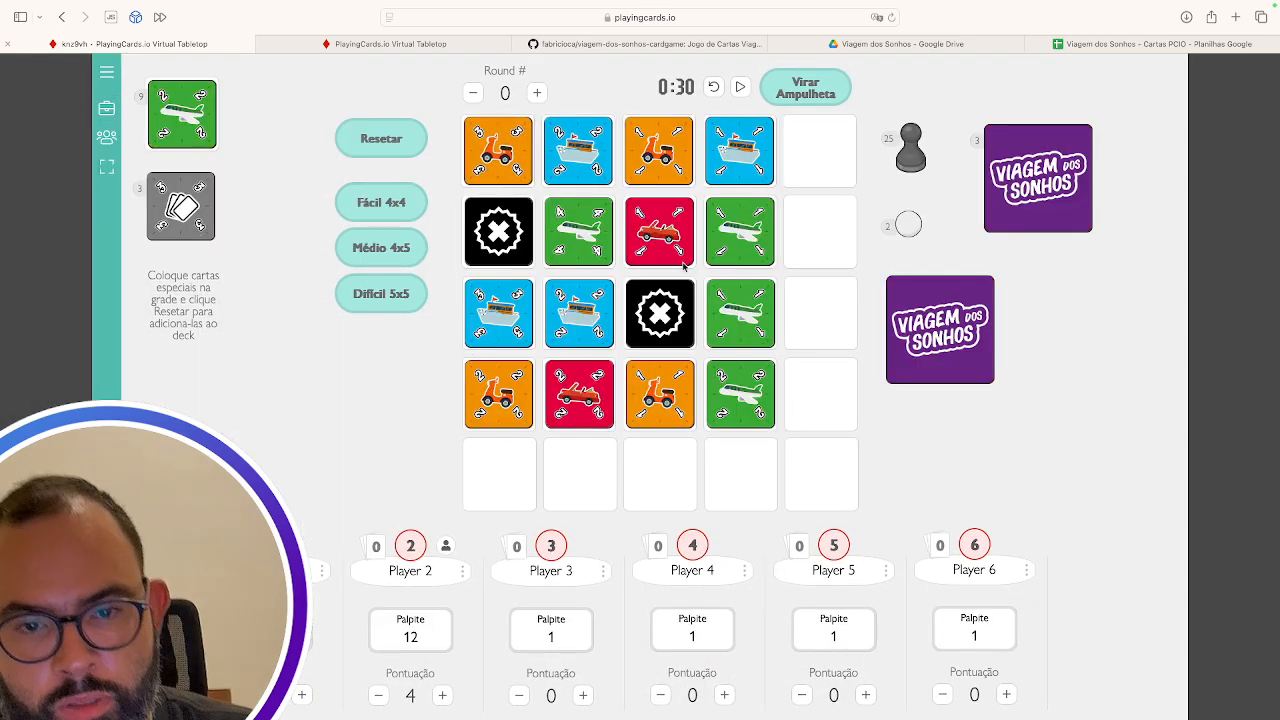
left_click(381, 250)
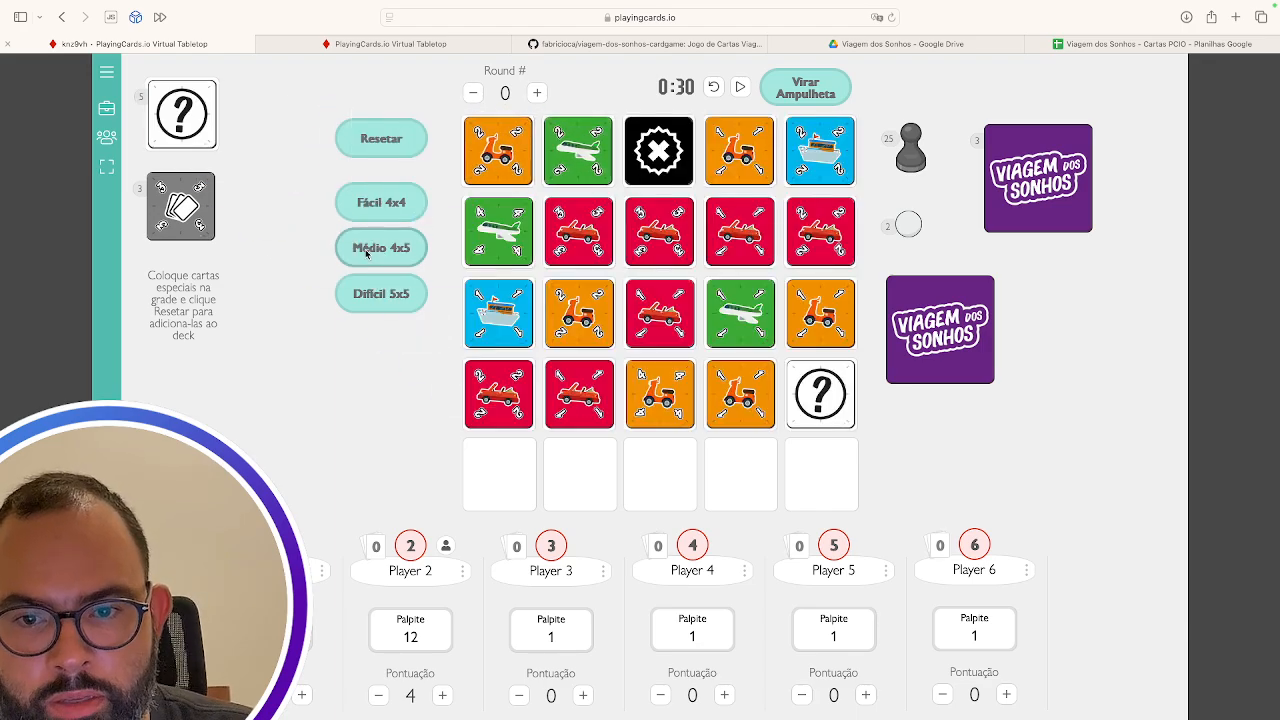
left_click(383, 151)
left_click(376, 295)
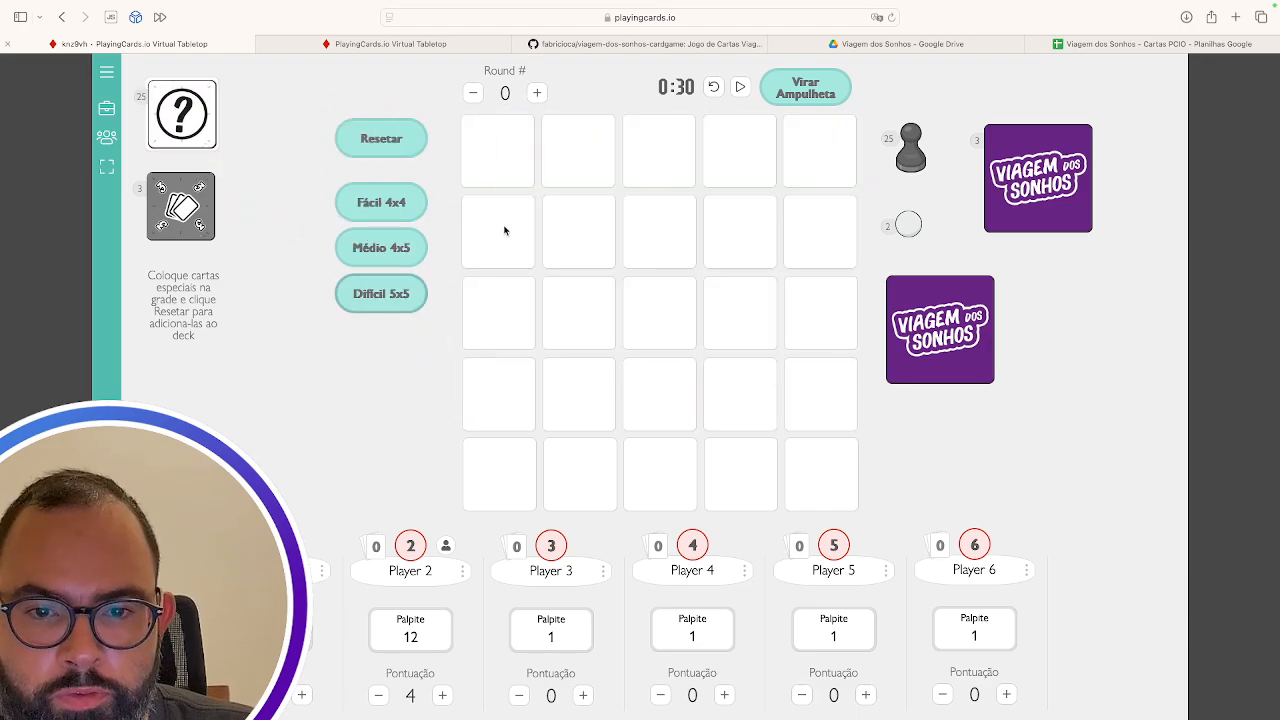
left_click(107, 110)
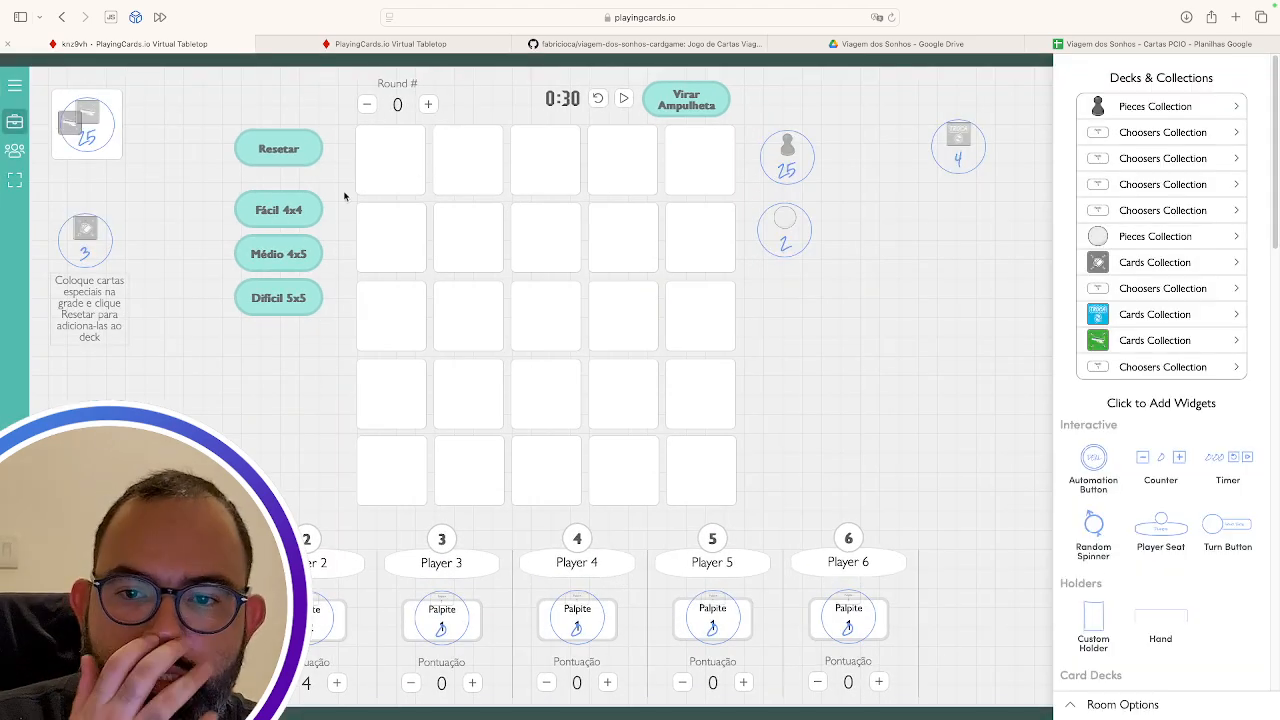
Set Fácil 4x4's automation to deal 1 card from the deck holder to each of 16 grid spaces
left_click(292, 210)
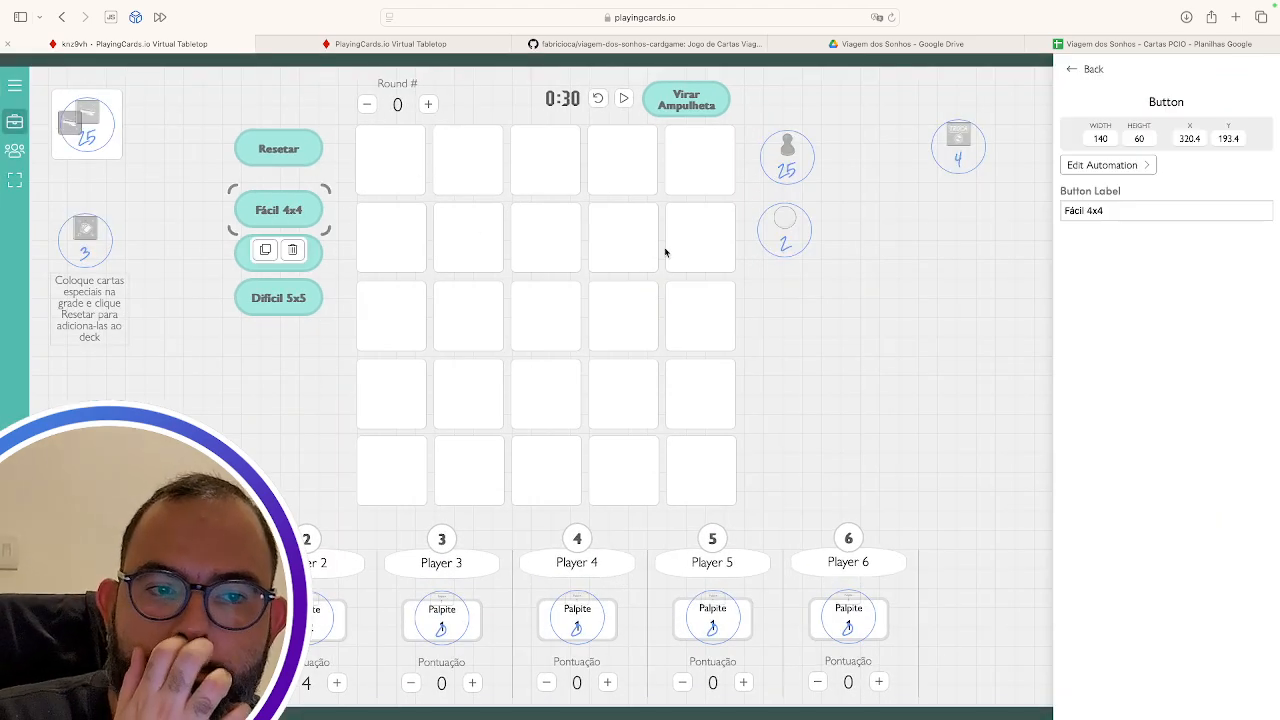
left_click(1142, 166)
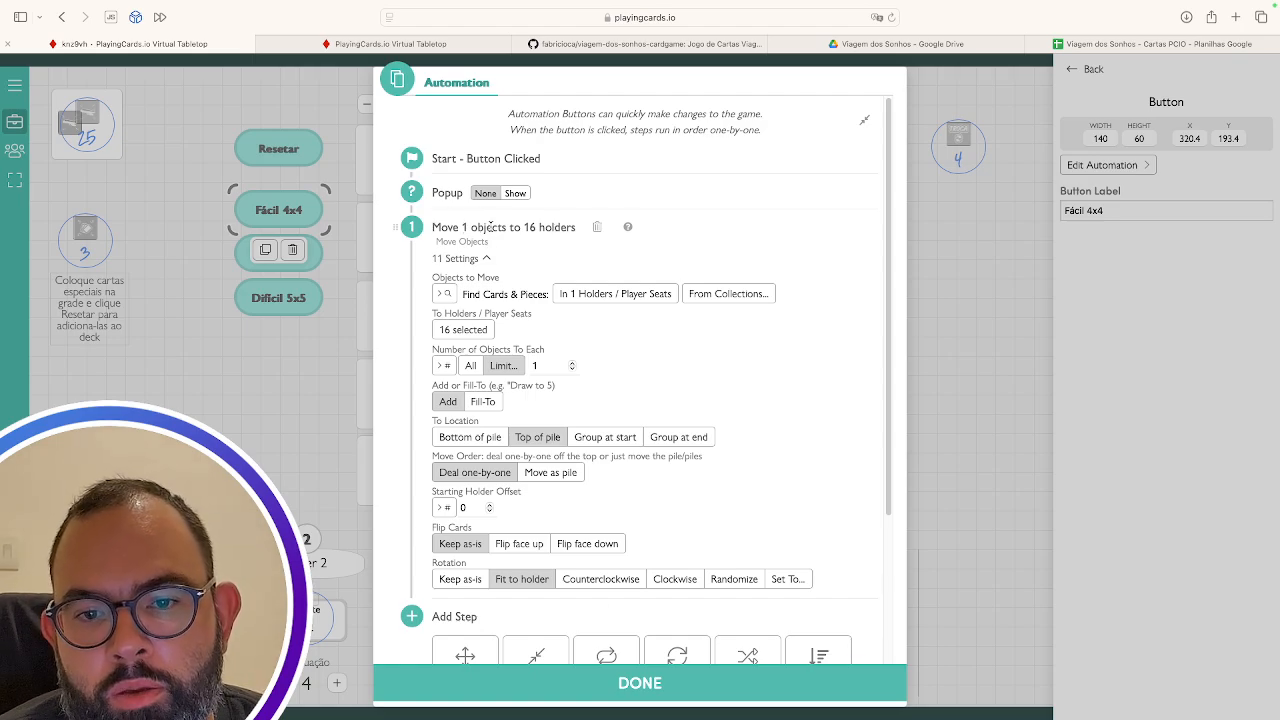
scroll(565, 254, "down", 3)
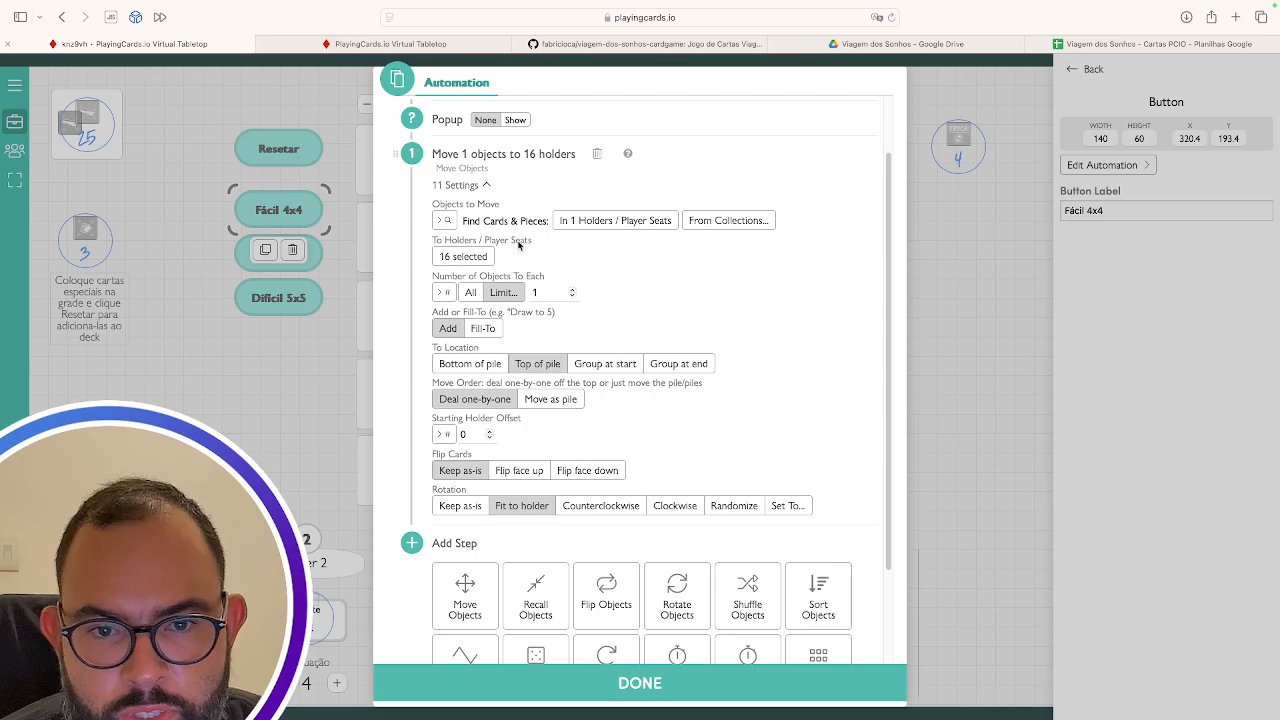
left_click(613, 221)
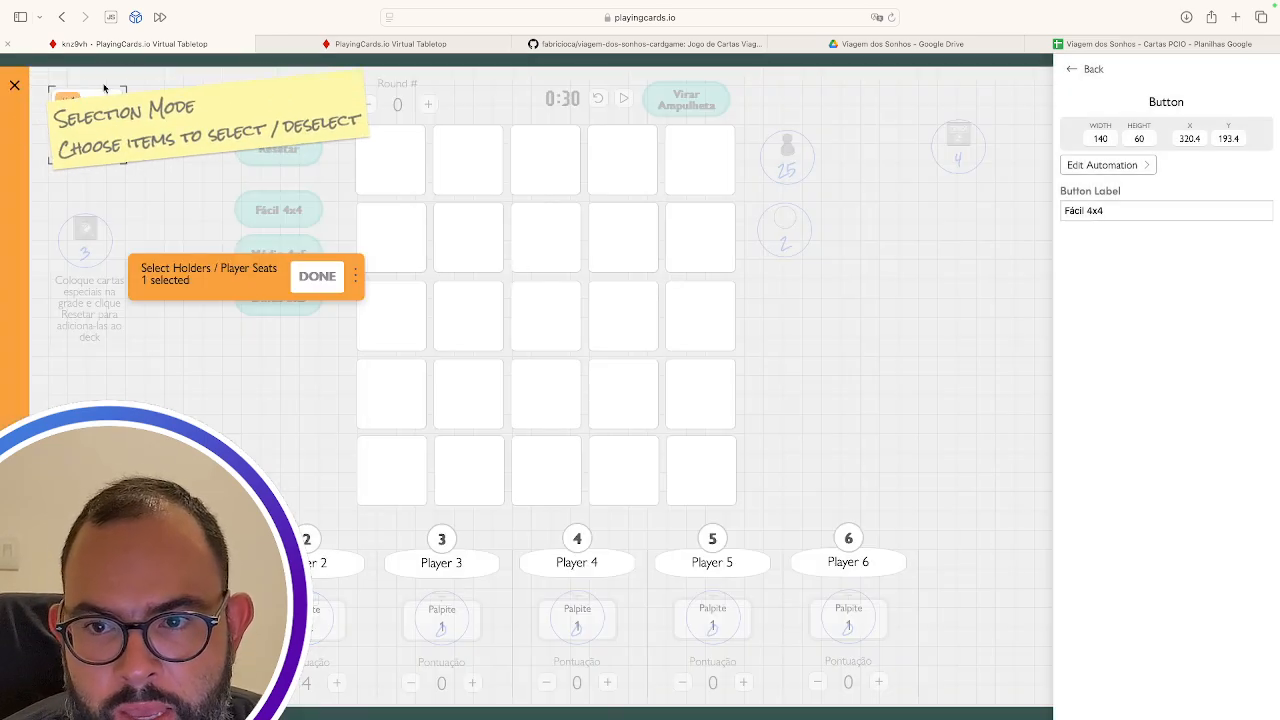
left_click(316, 276)
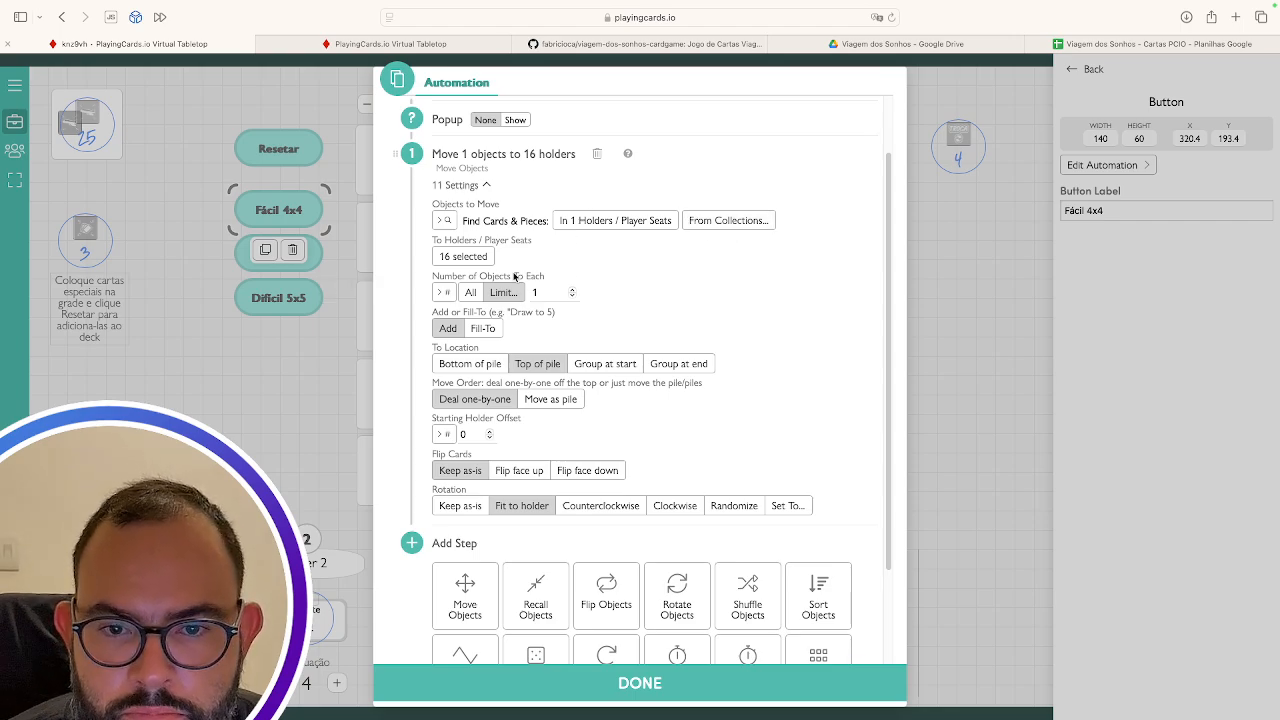
left_click(464, 257)
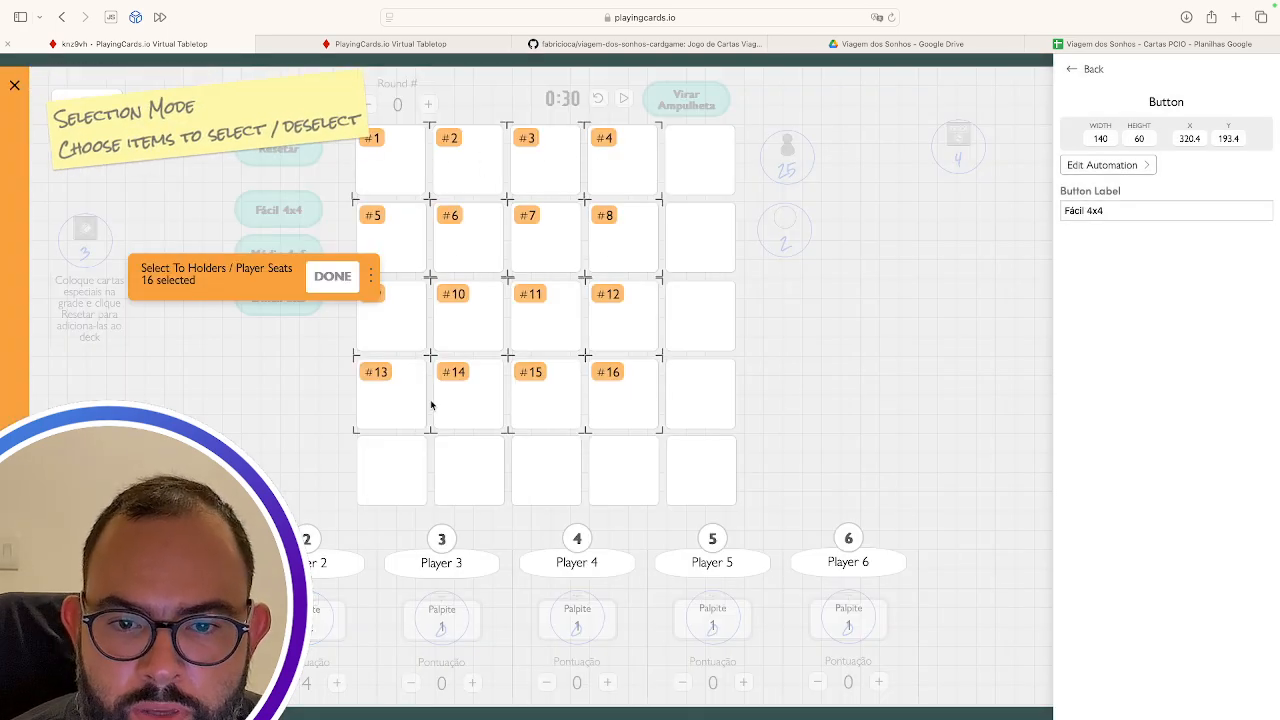
left_click(331, 277)
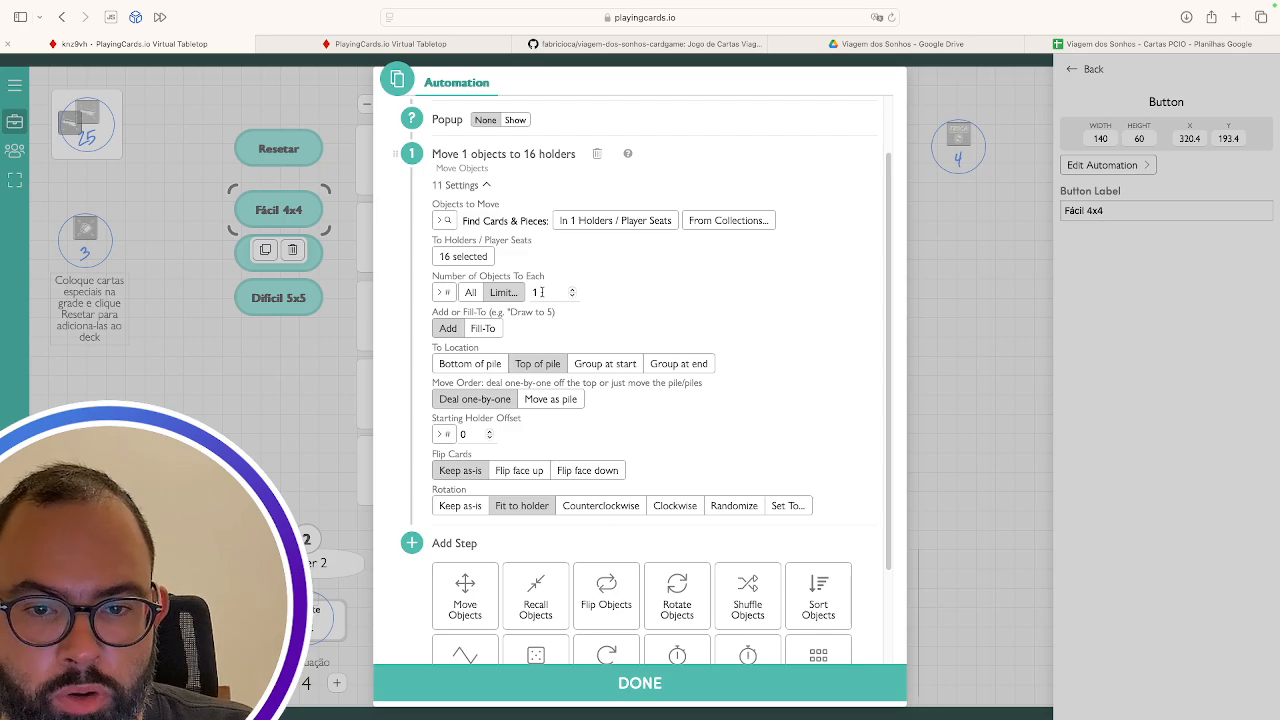
double_click(541, 292)
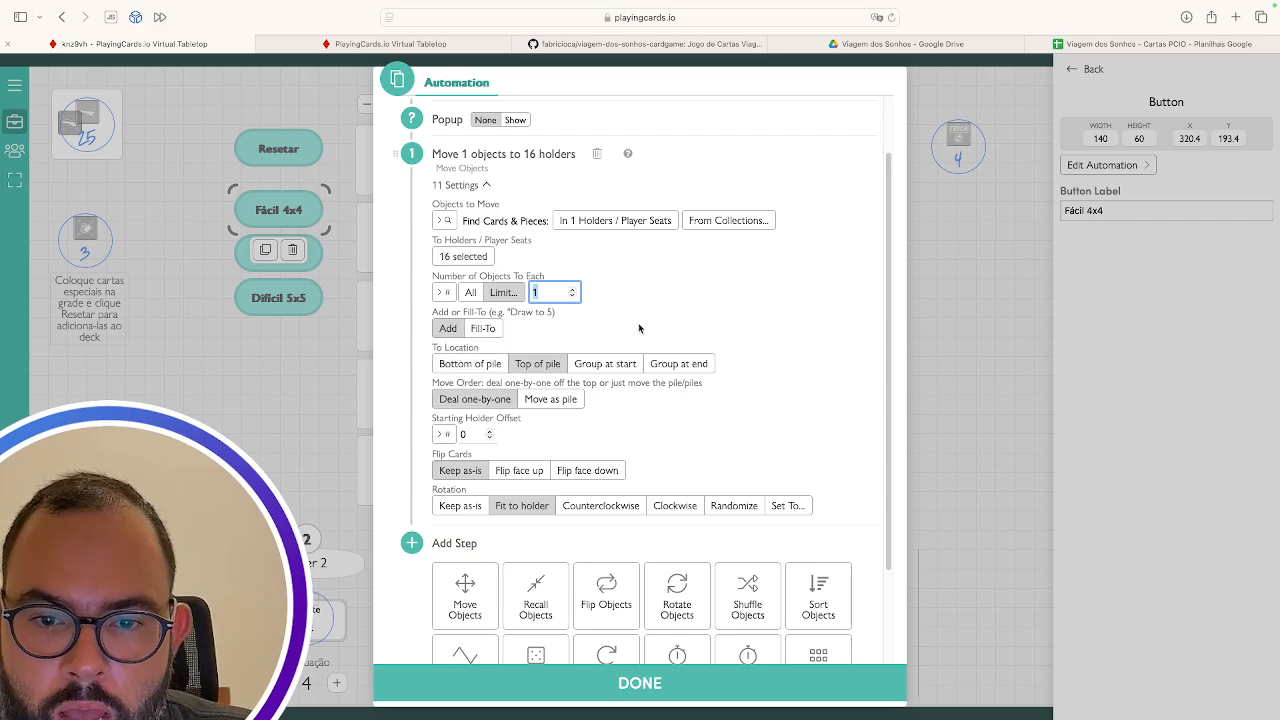
scroll(639, 328, "down", 3)
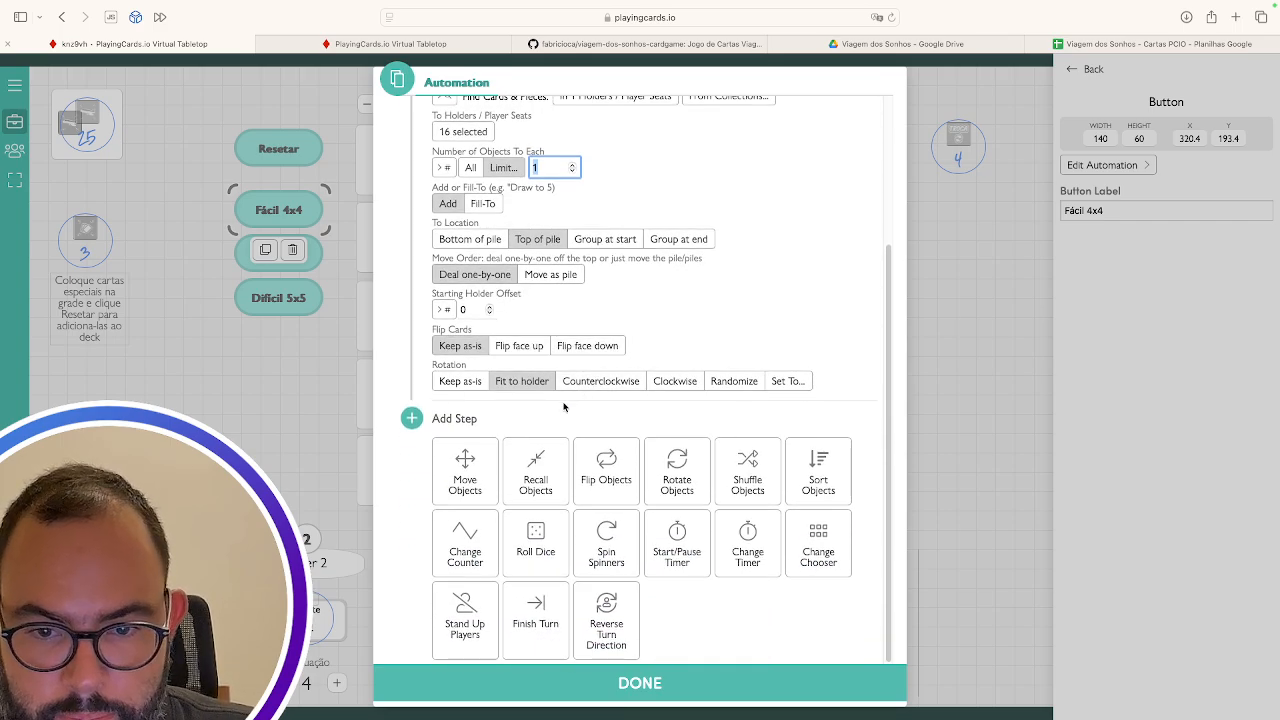
scroll(580, 318, "up", 5)
scroll(590, 300, "down", 5)
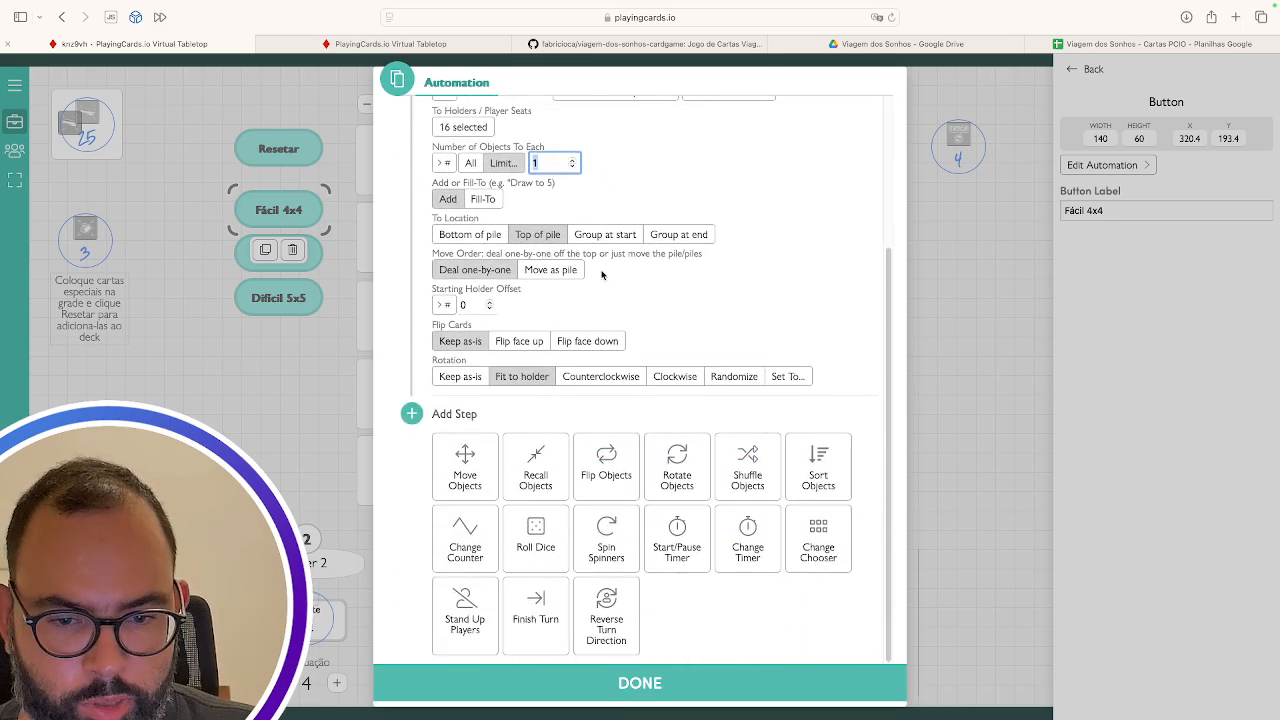
left_click(644, 688)
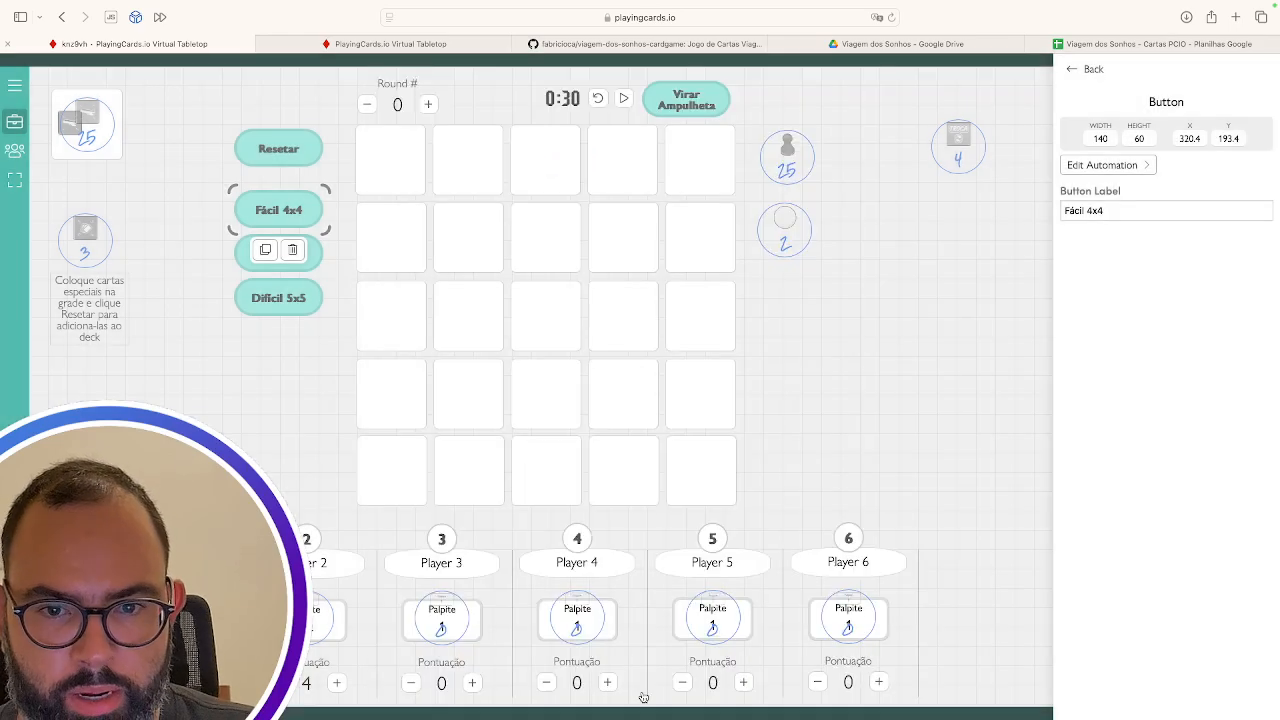
left_click(695, 105)
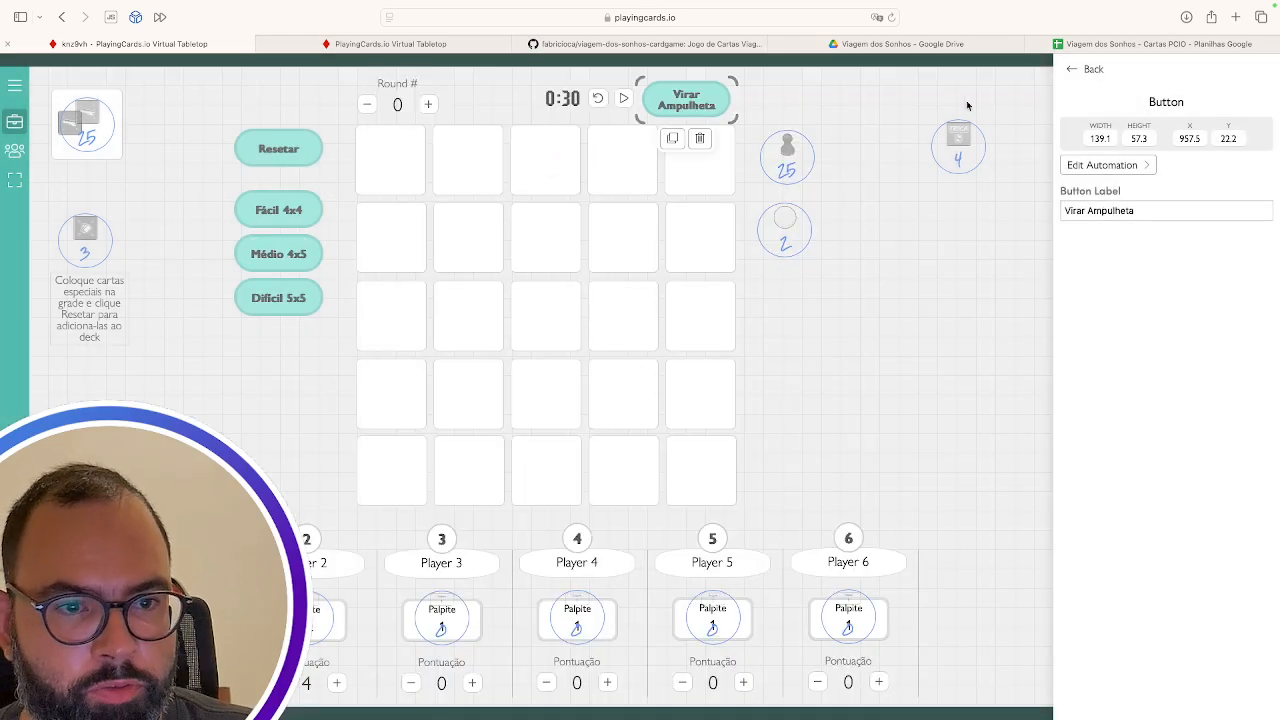
left_click(1128, 167)
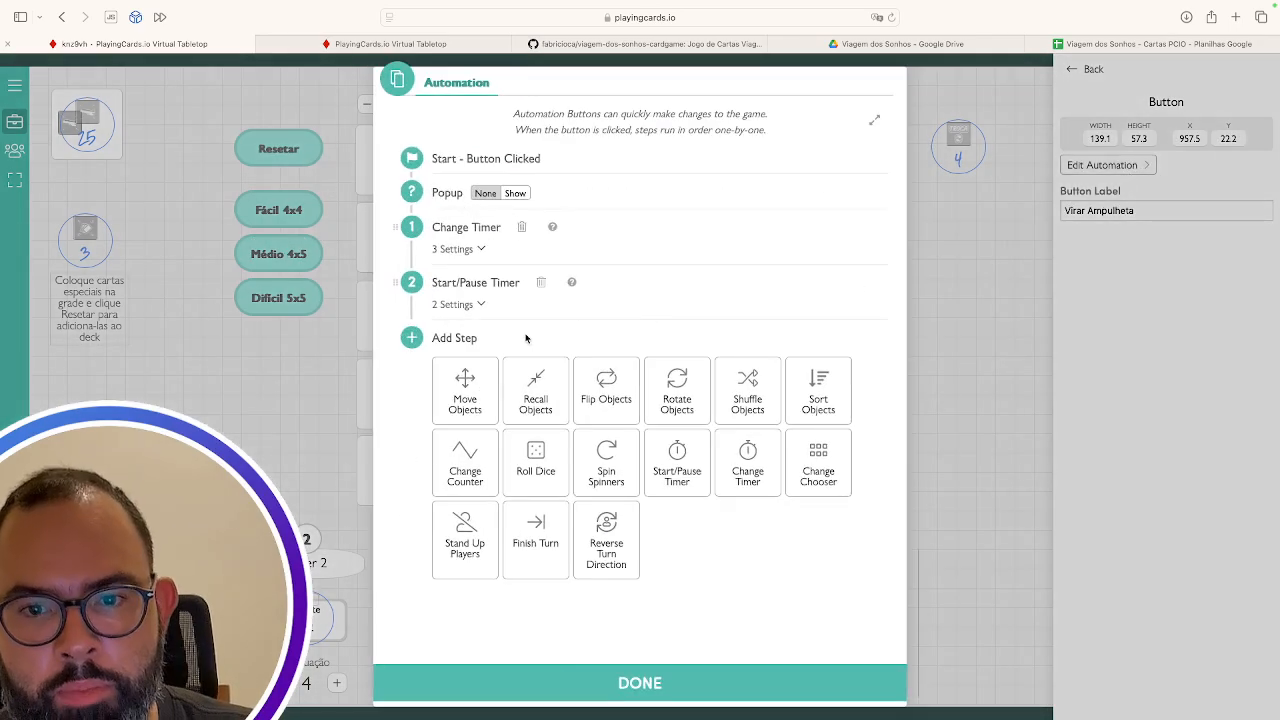
left_click(458, 250)
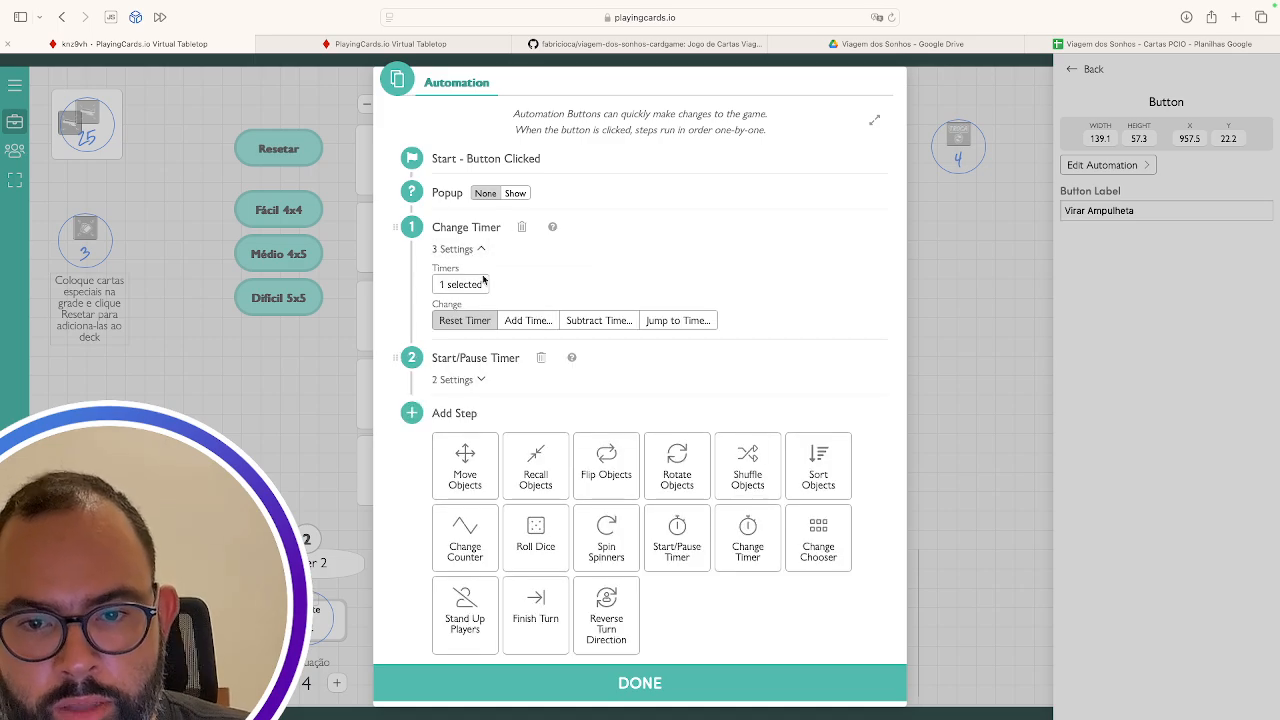
left_click(458, 380)
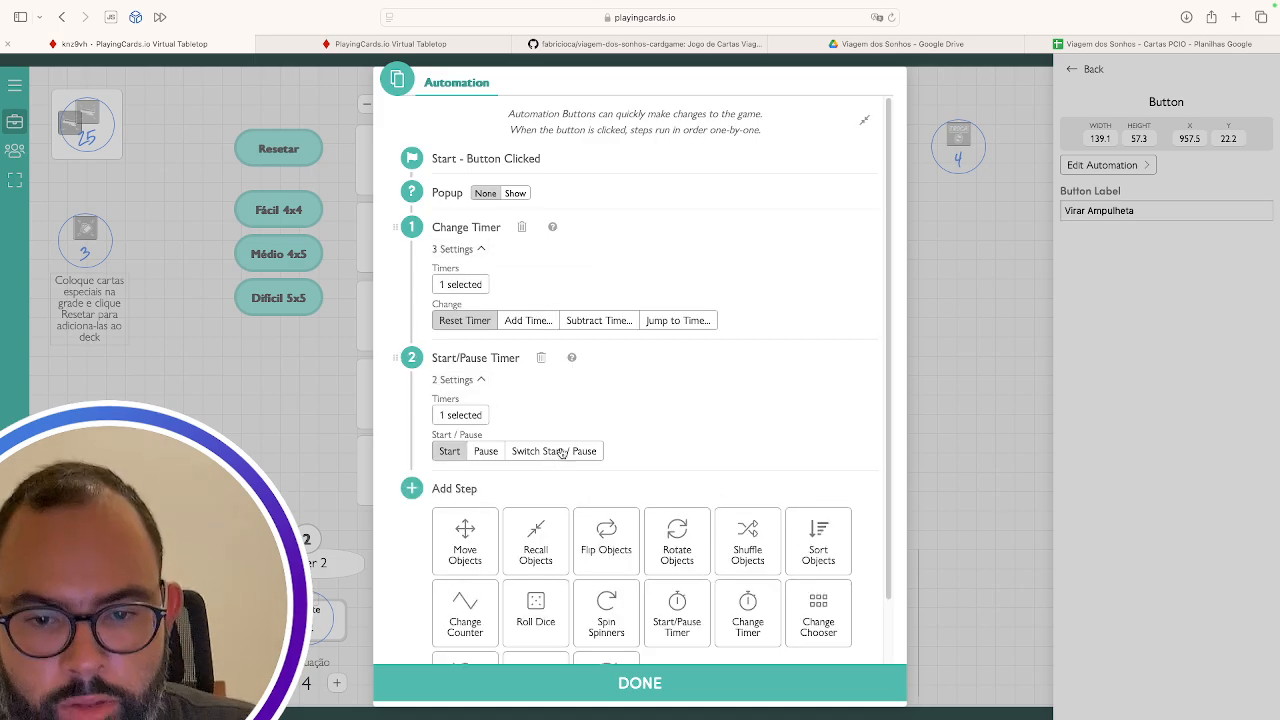
left_click(627, 683)
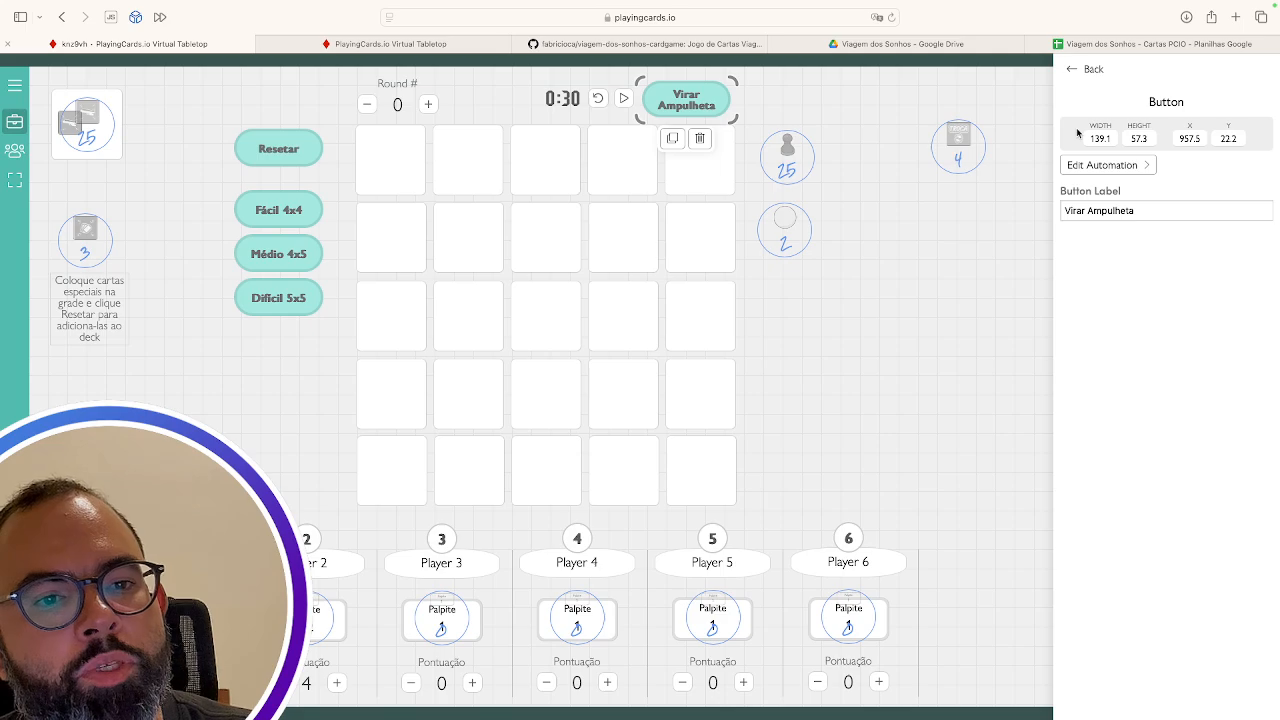
left_click(1087, 69)
scroll(1150, 470, "down", 5)
scroll(1145, 487, "down", 10)
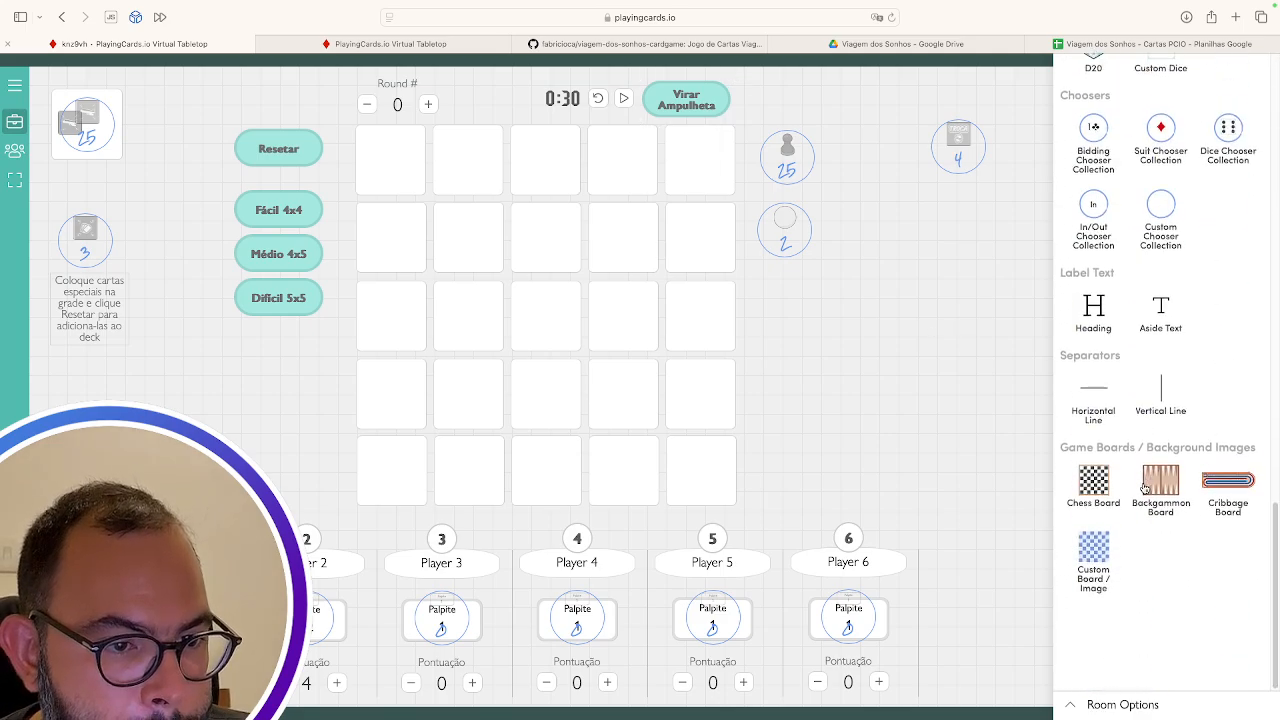
left_click(1093, 510)
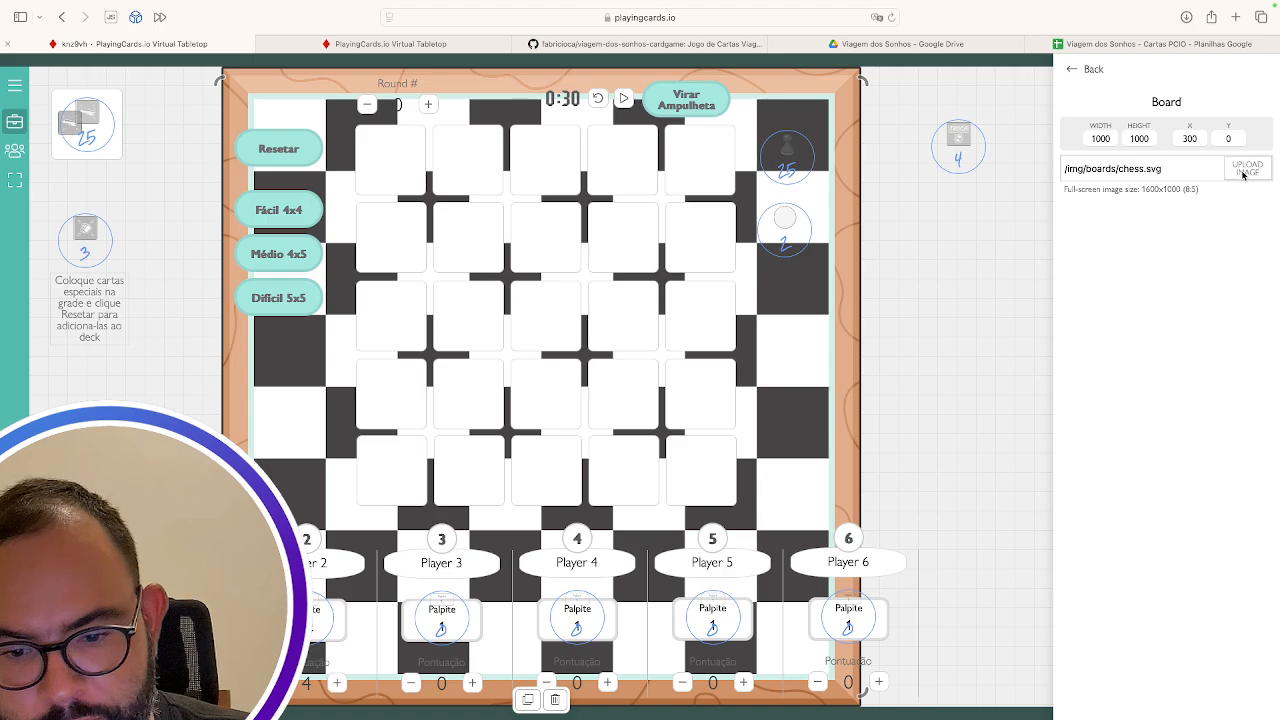
left_click_drag(1167, 168, 1010, 171)
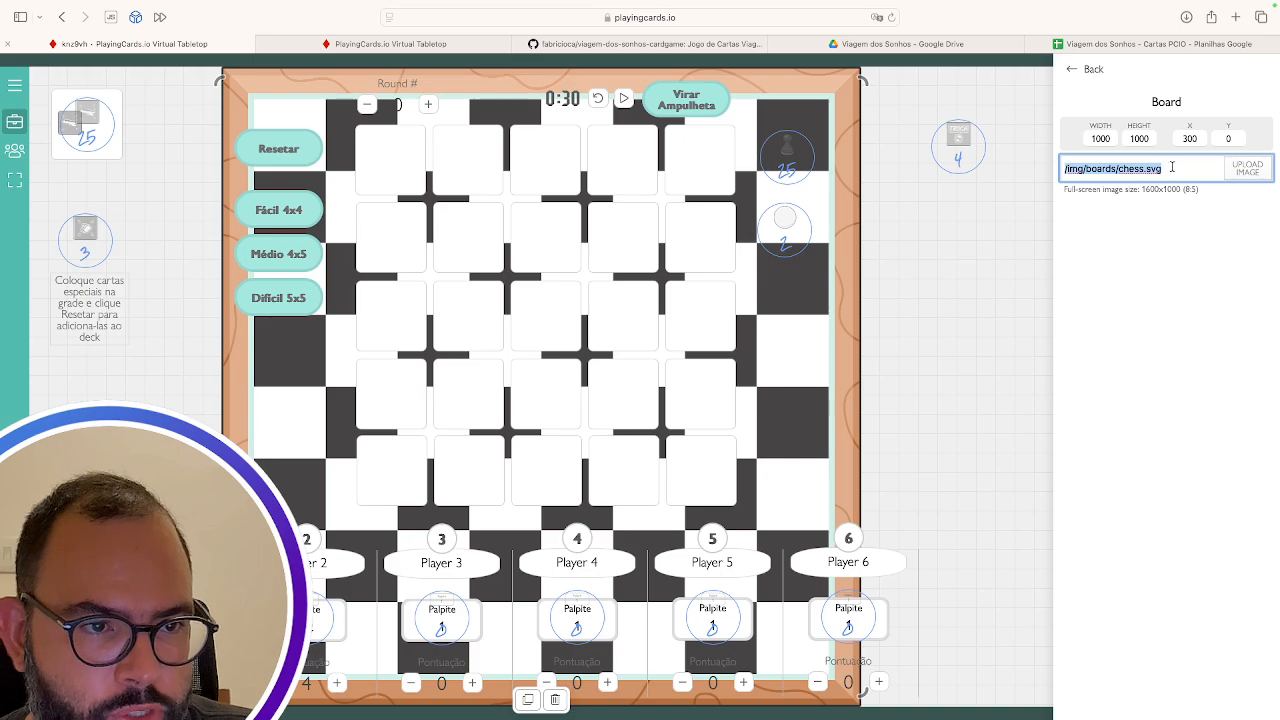
left_click(557, 700)
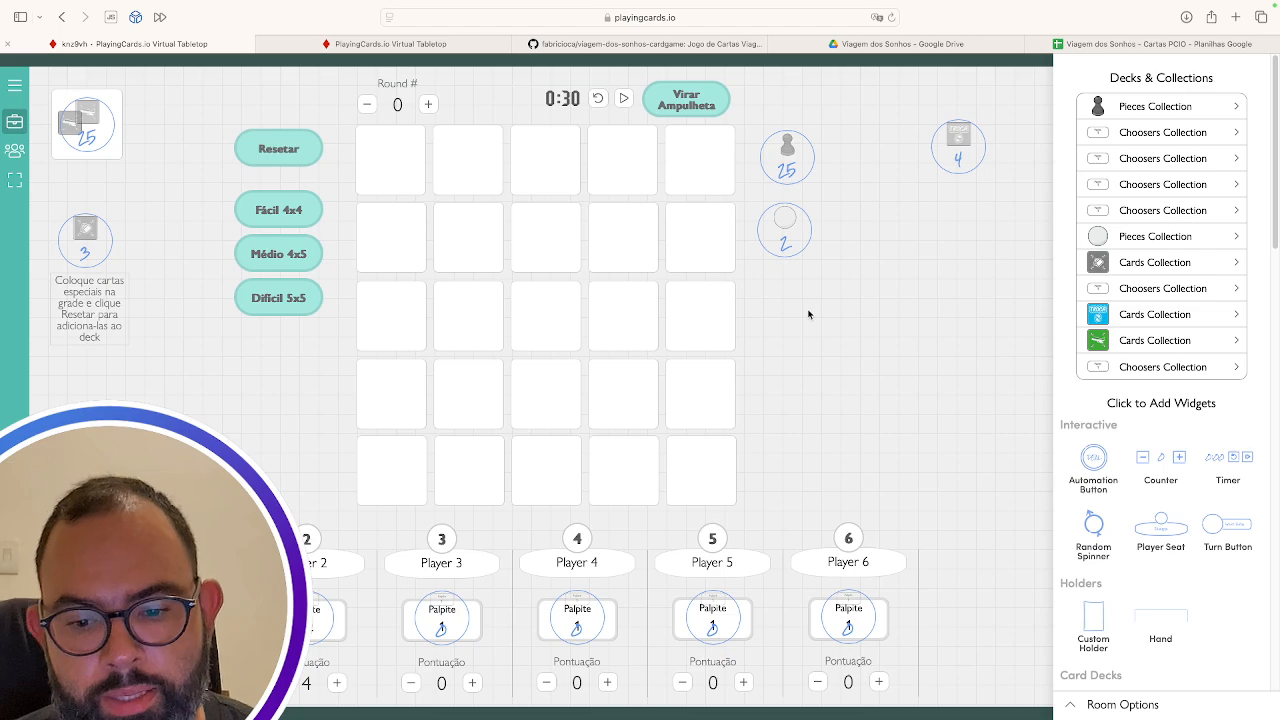
Inspect the Palpite chooser template's text and number layers and its 56 numbered options
left_click(1155, 132)
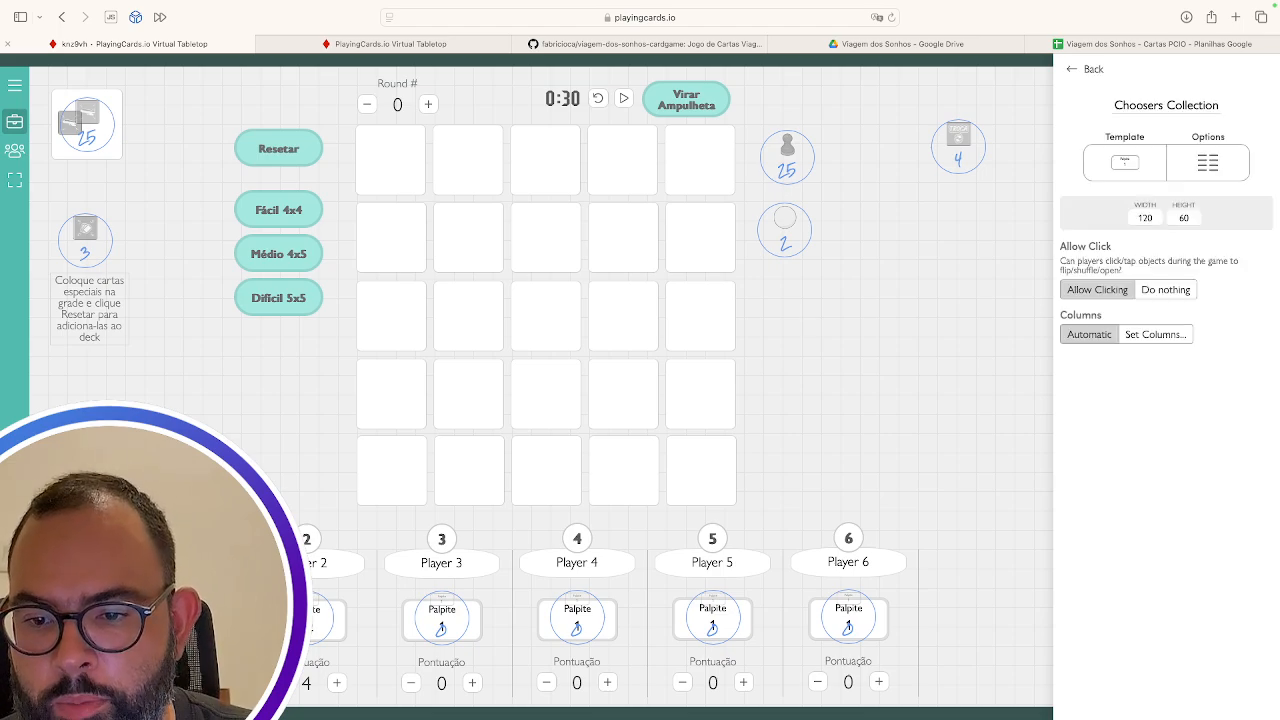
left_click(1128, 168)
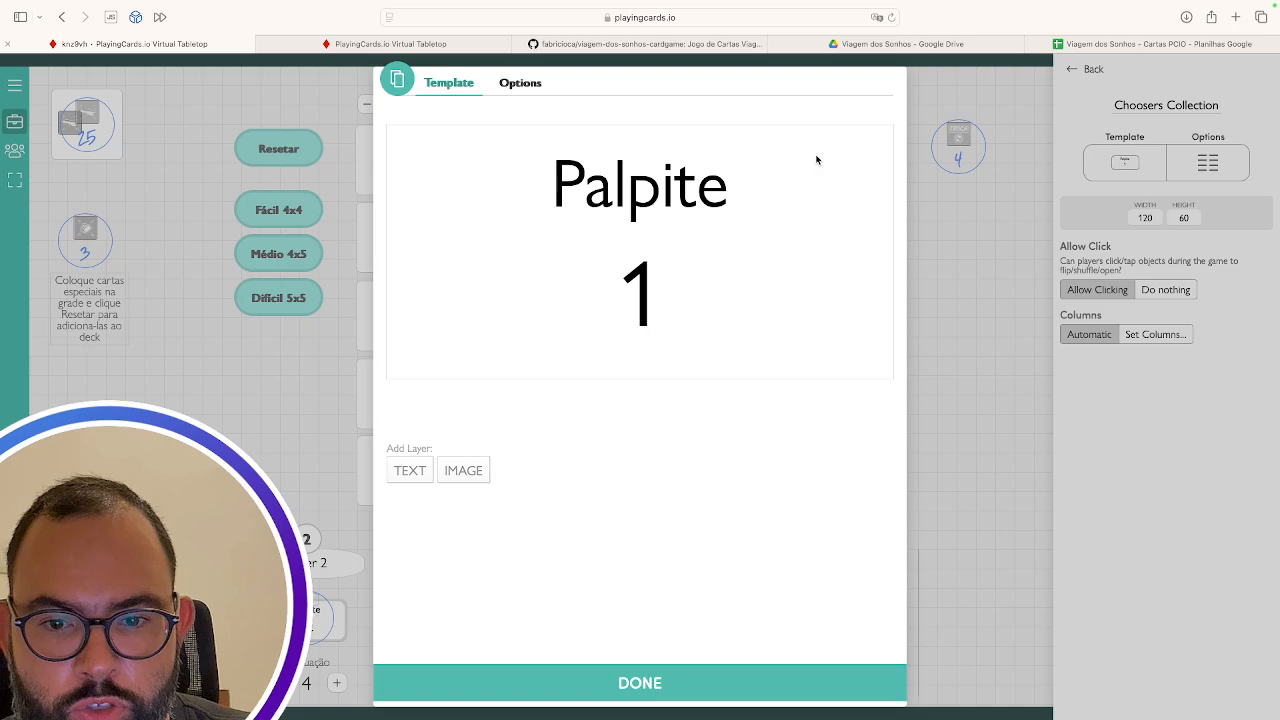
left_click(628, 190)
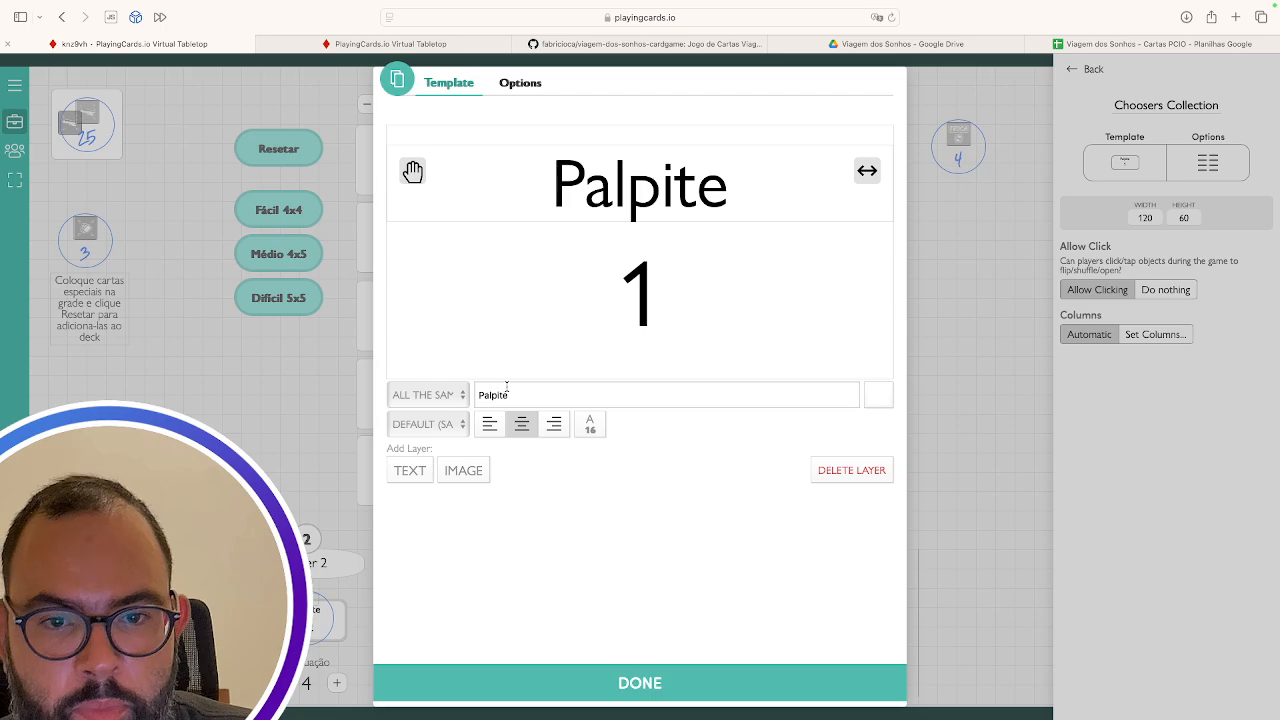
left_click(640, 302)
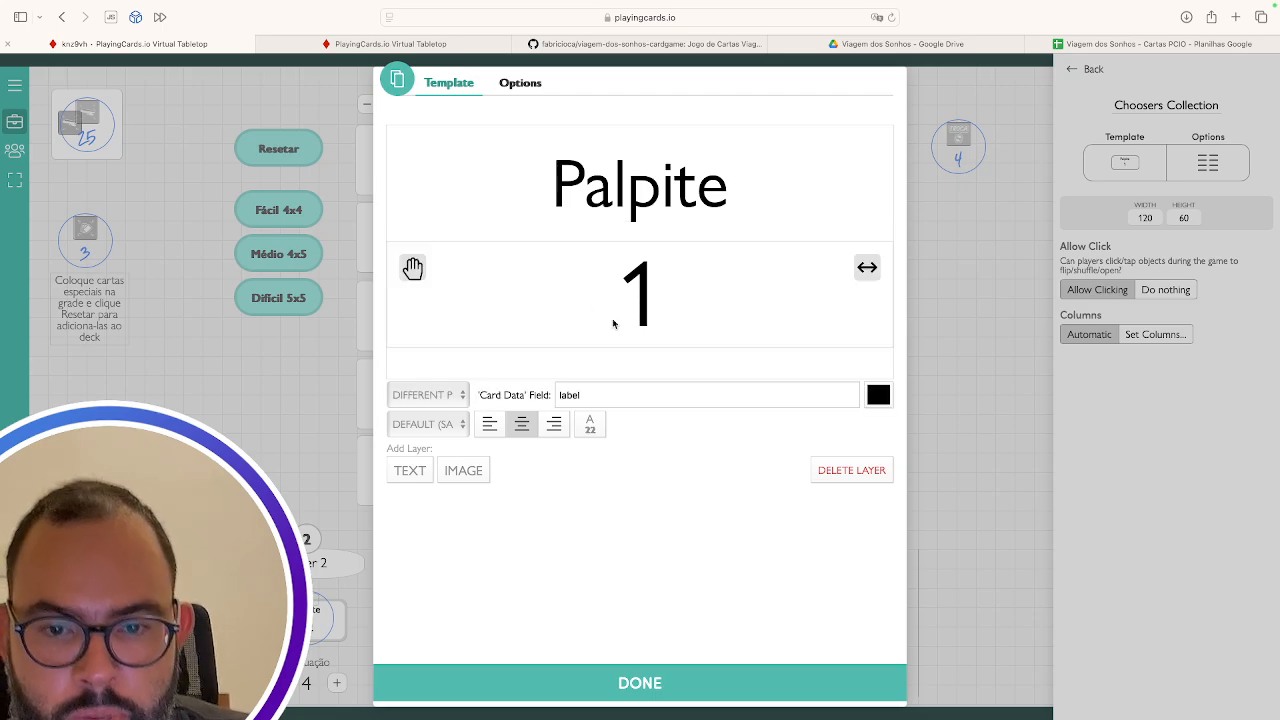
double_click(569, 395)
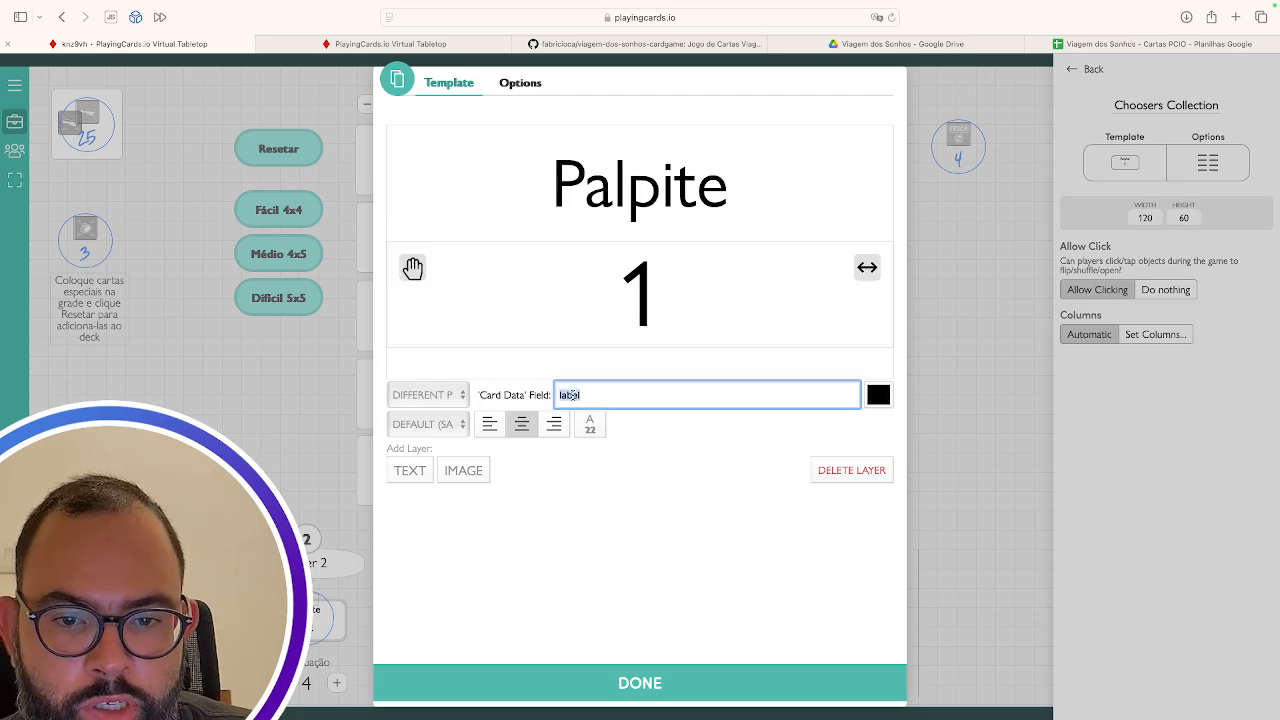
left_click(515, 85)
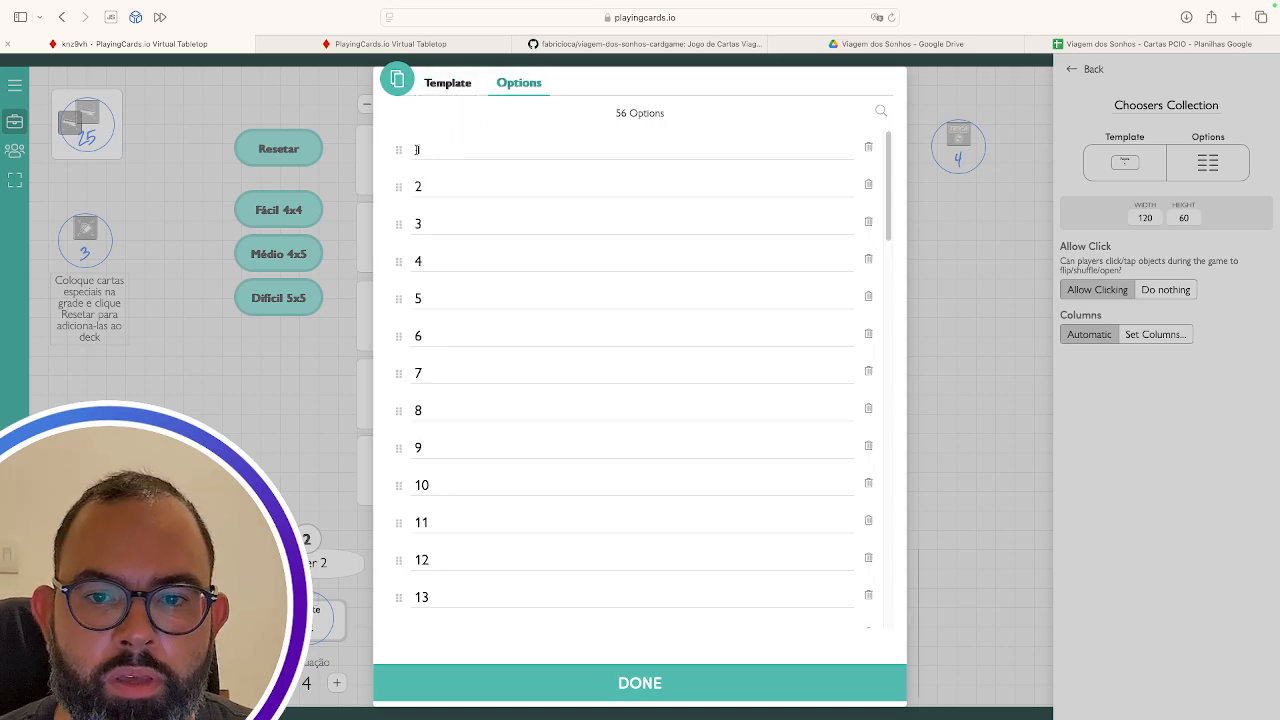
left_click(426, 158)
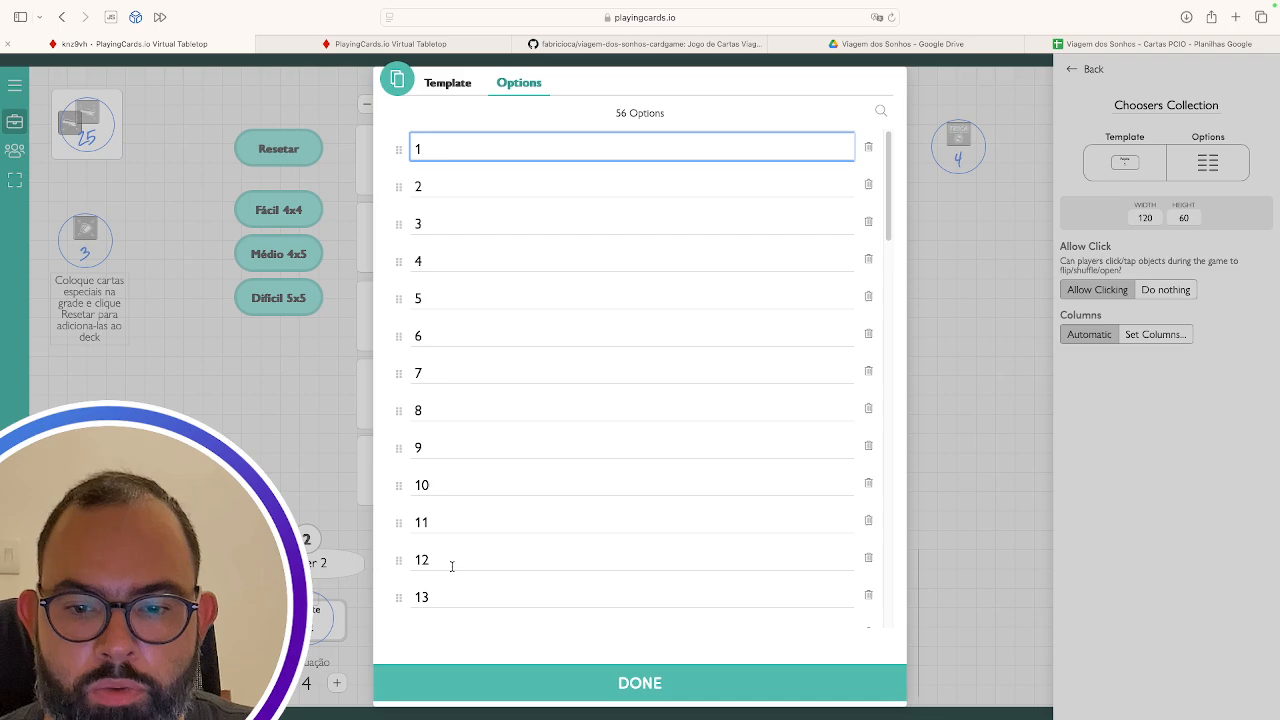
left_click(444, 82)
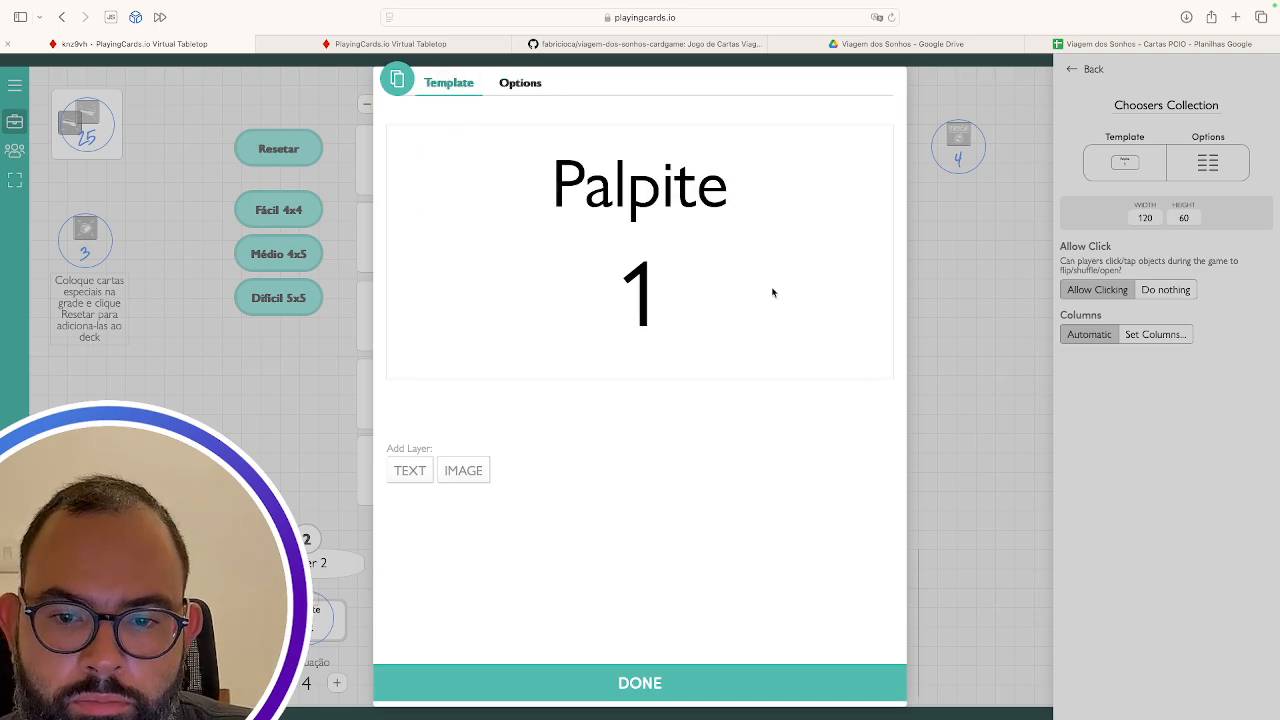
left_click(652, 683)
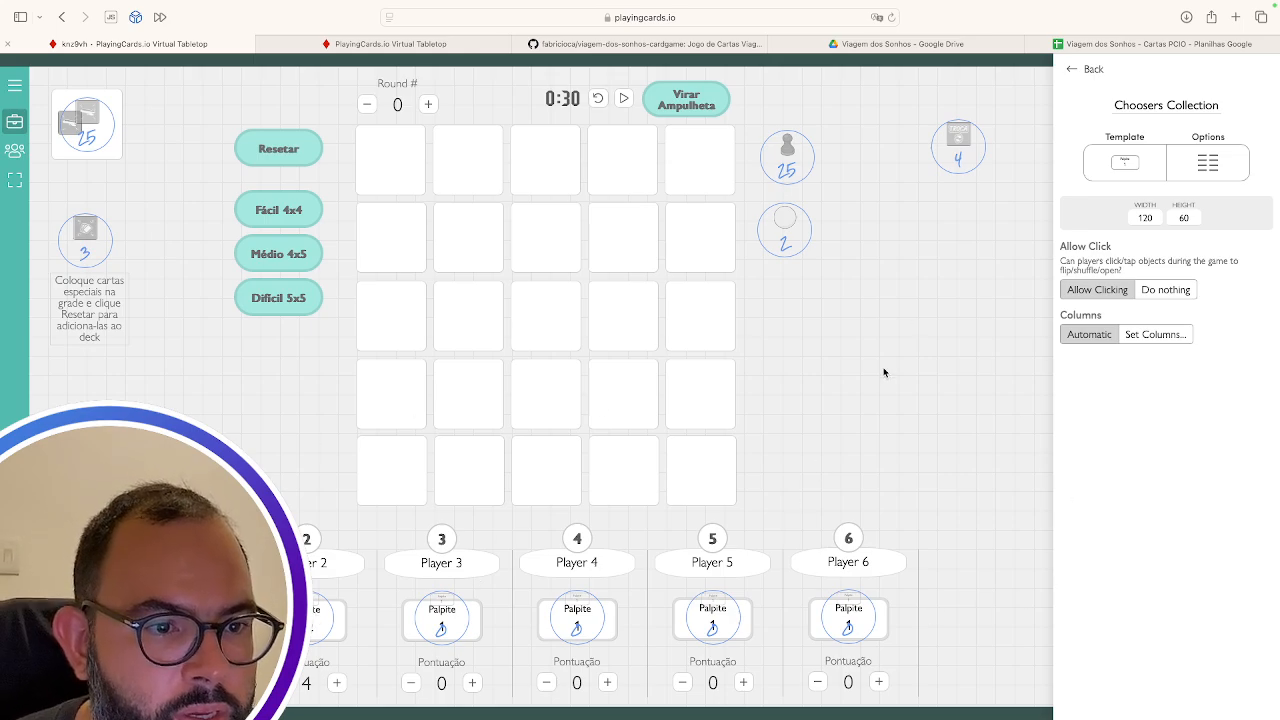
Export the room via Room Options > Export to File, then go to the home page tab
left_click(1086, 69)
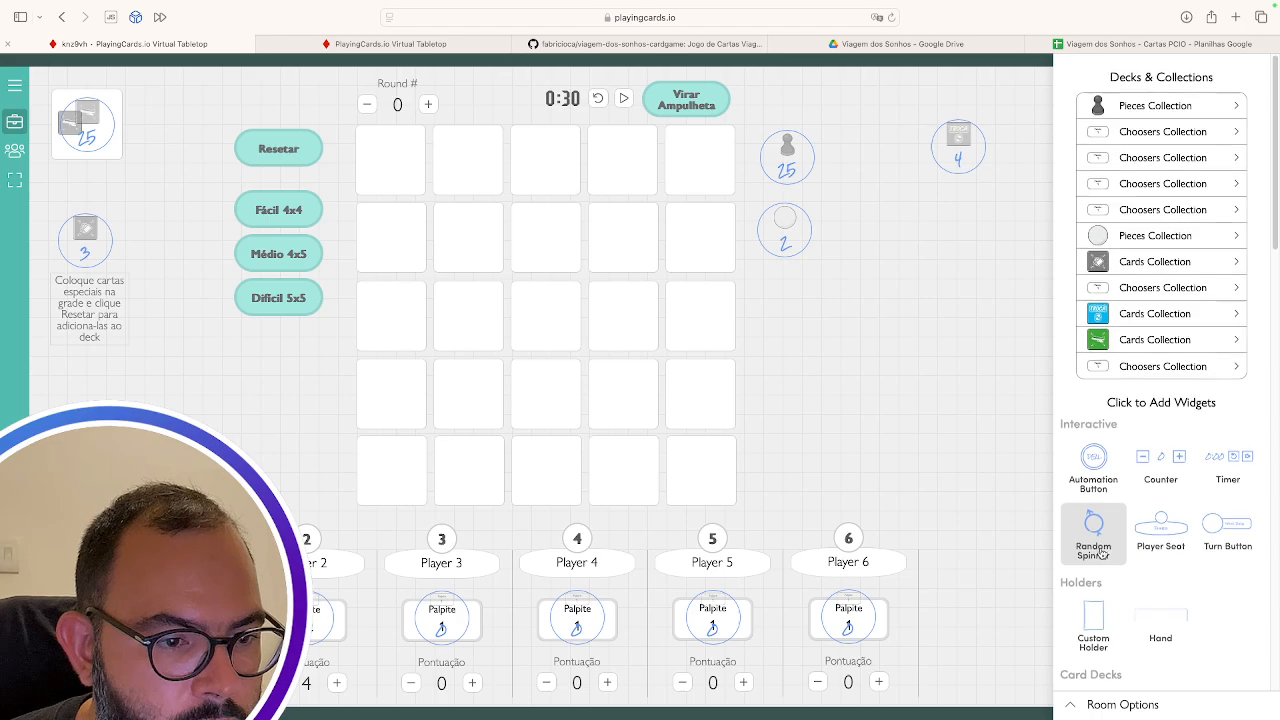
scroll(1100, 540, "down", 10)
scroll(1100, 553, "down", 5)
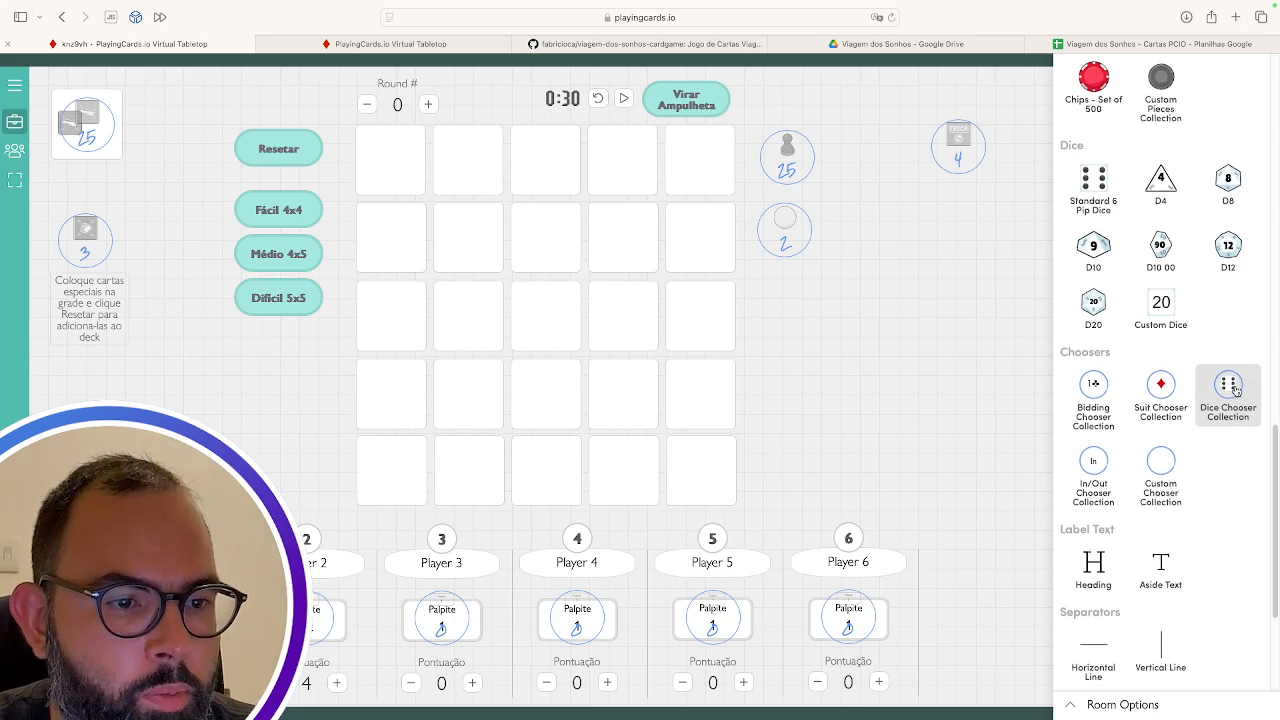
scroll(1230, 395, "up", 10)
scroll(1237, 391, "up", 5)
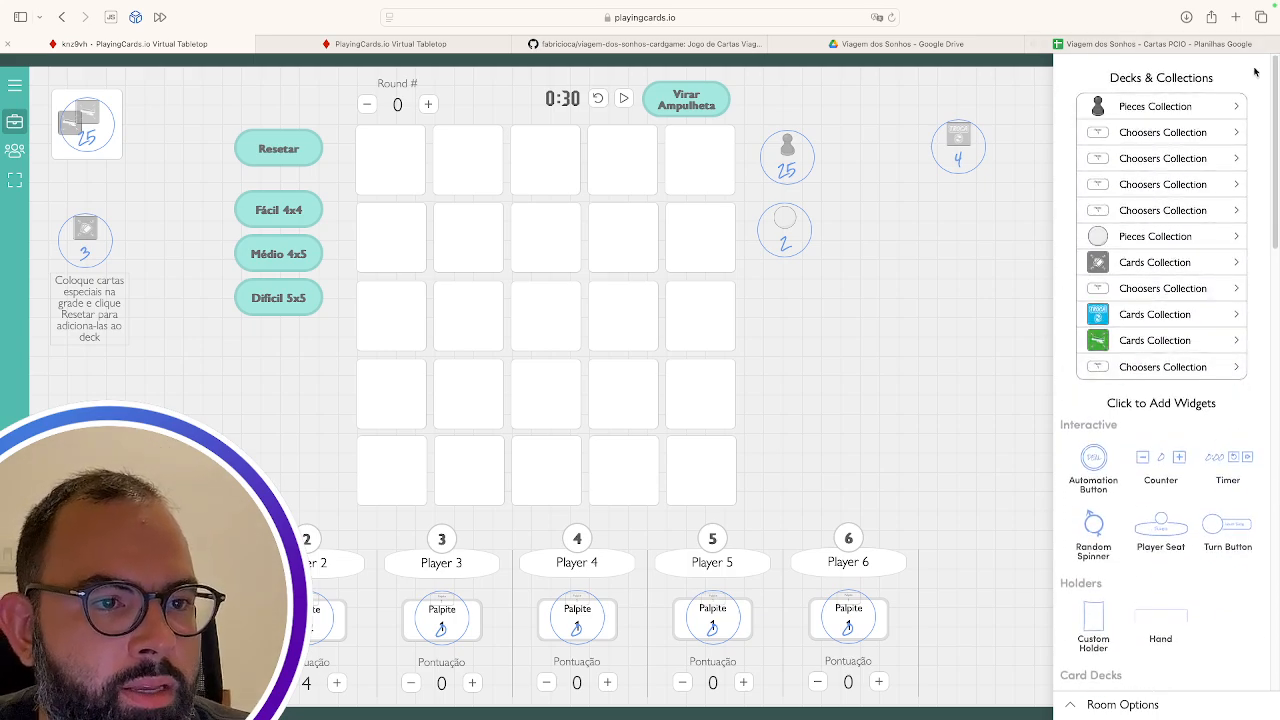
scroll(1125, 400, "down", 10)
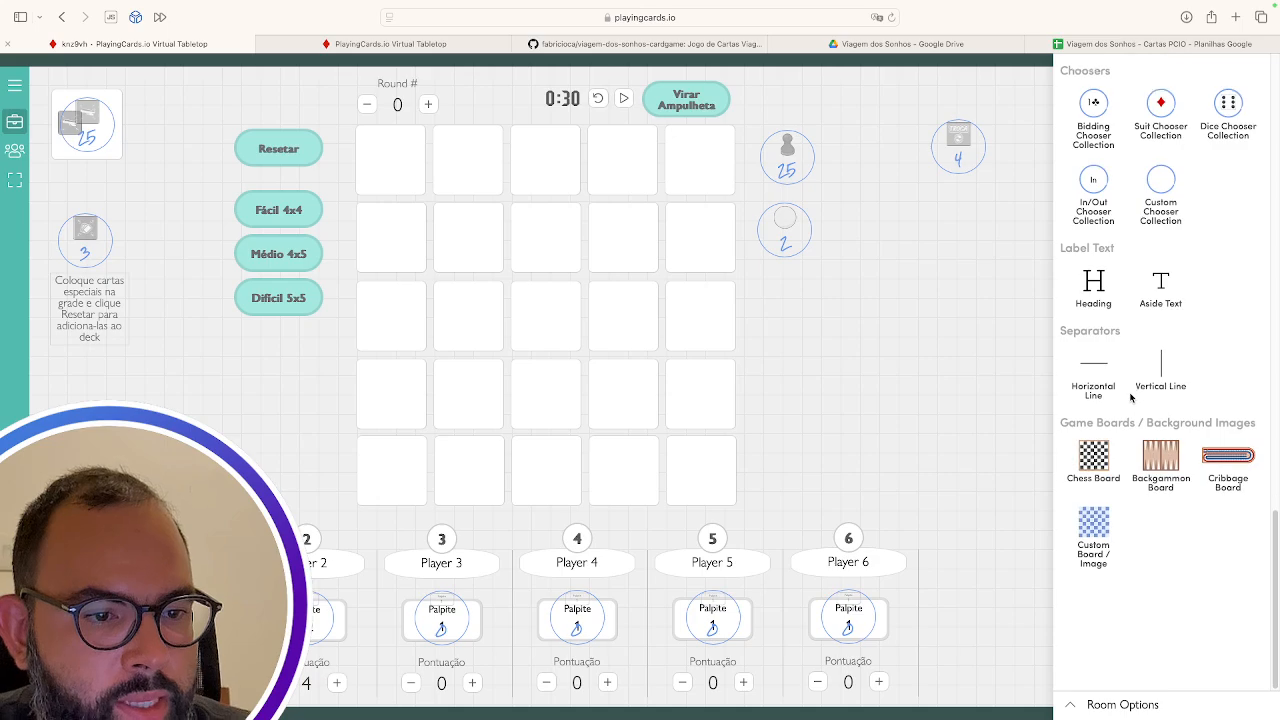
left_click(1082, 707)
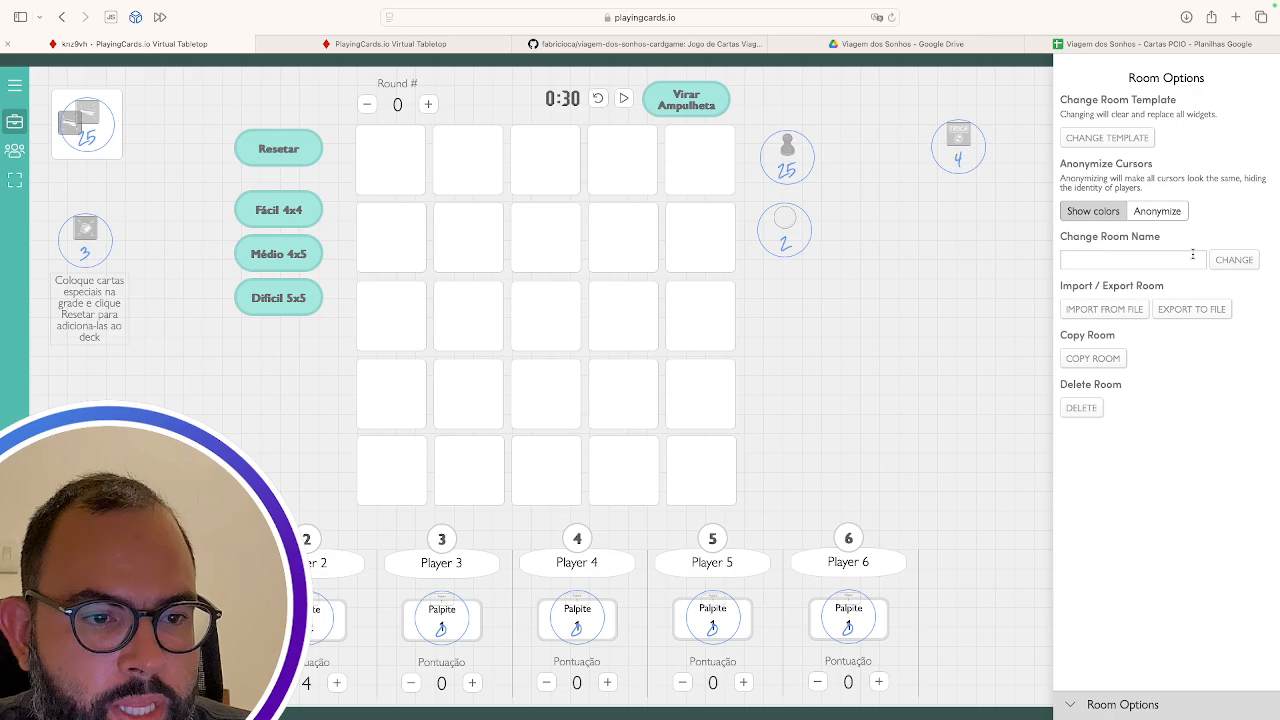
left_click(1190, 309)
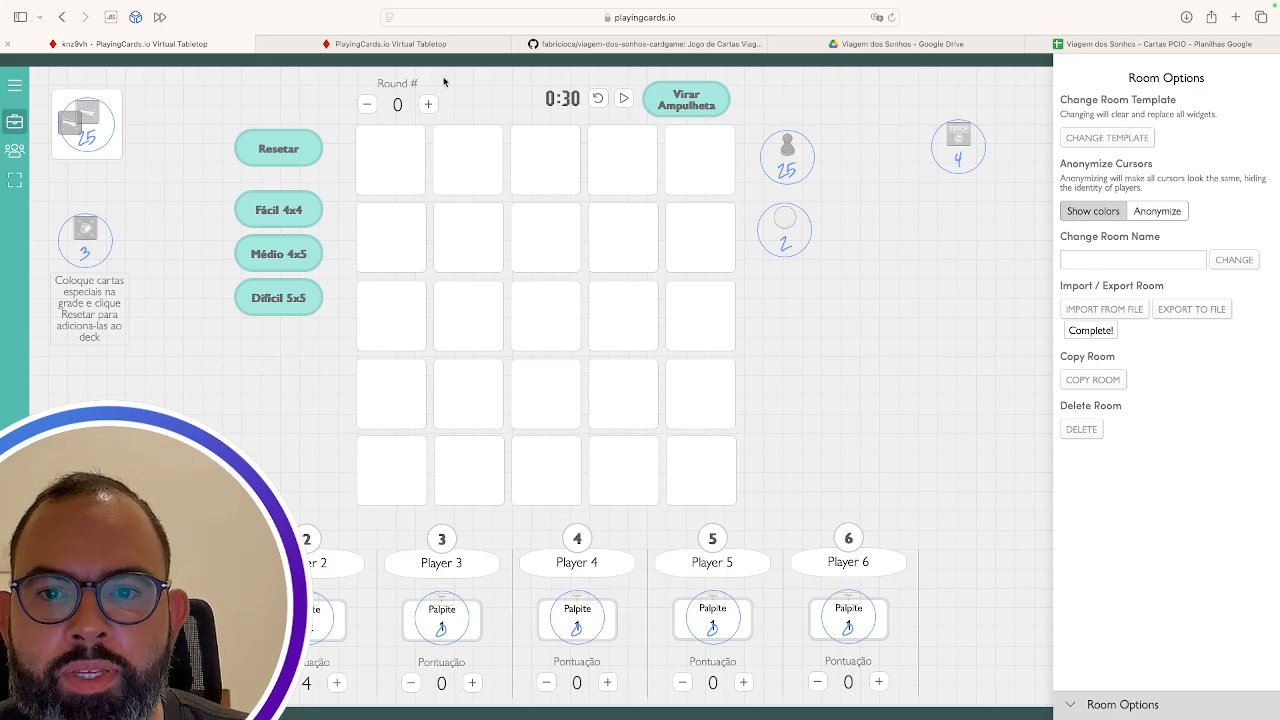
left_click(389, 45)
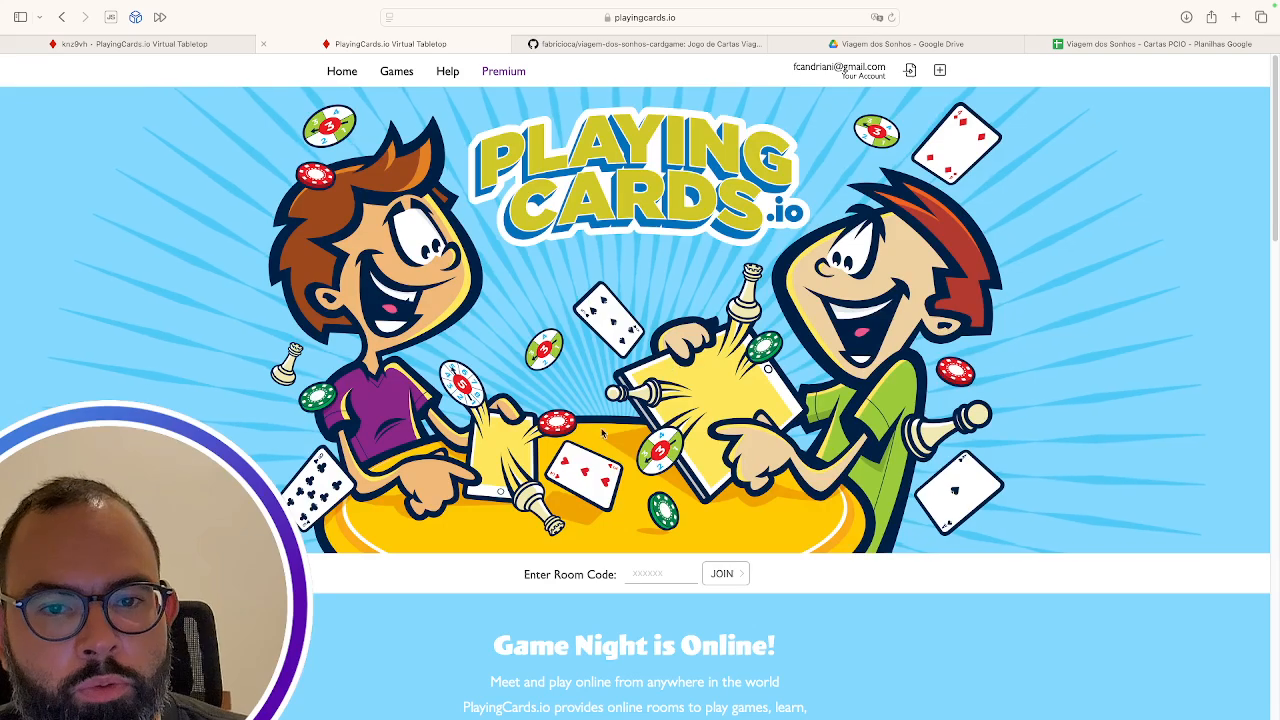
Drag viagem-dos-sonhos-v0.5.pcio from the desktop onto the import page's .pcio drop area
left_click(911, 72)
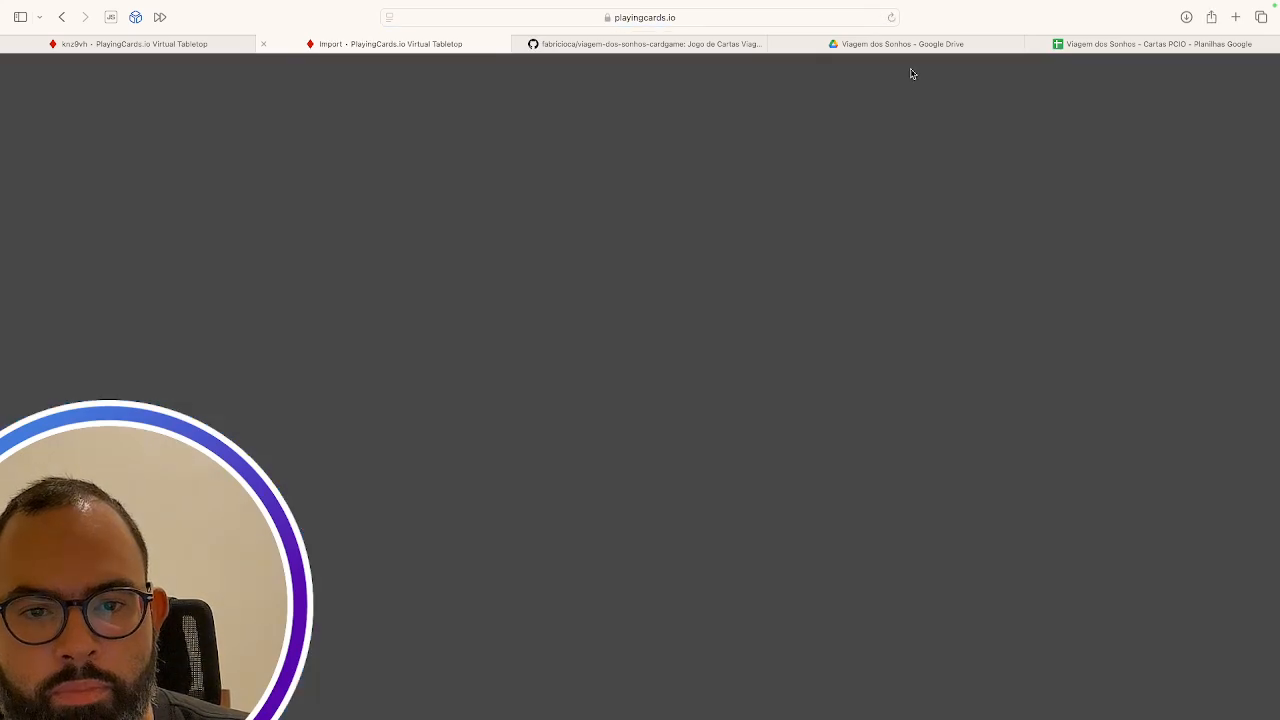
key("ctrl+Left")
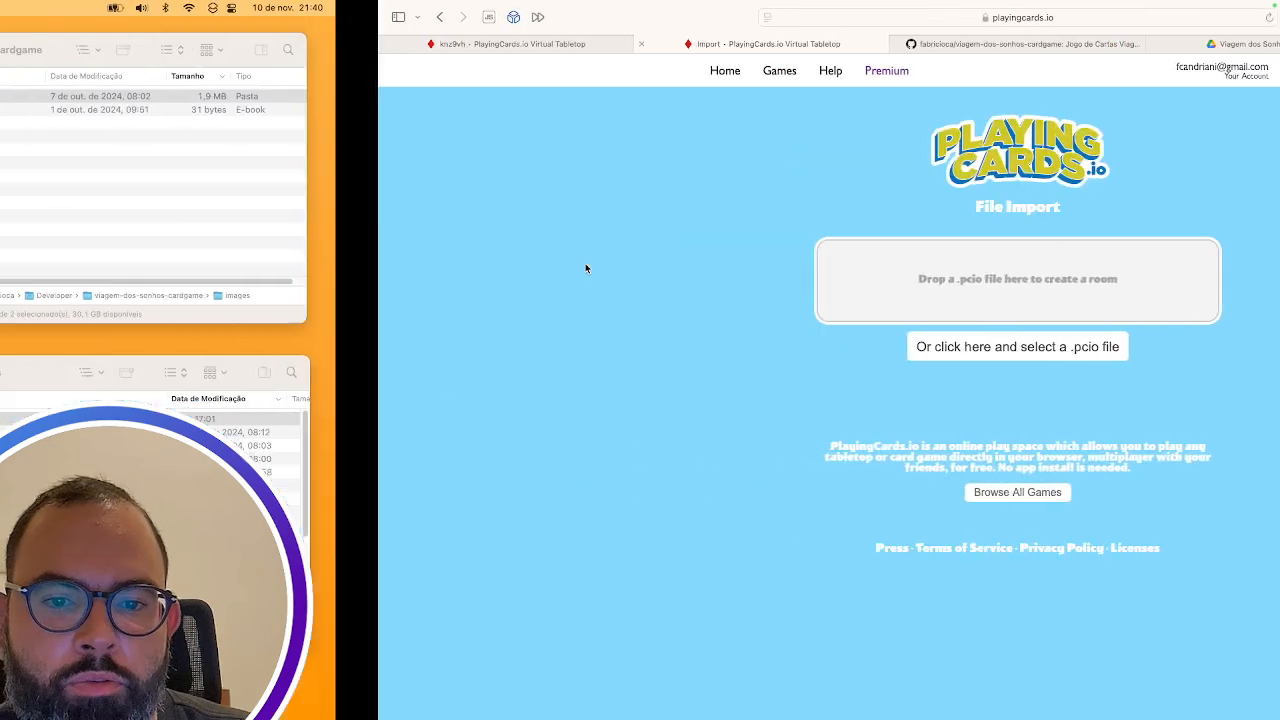
left_click(880, 420)
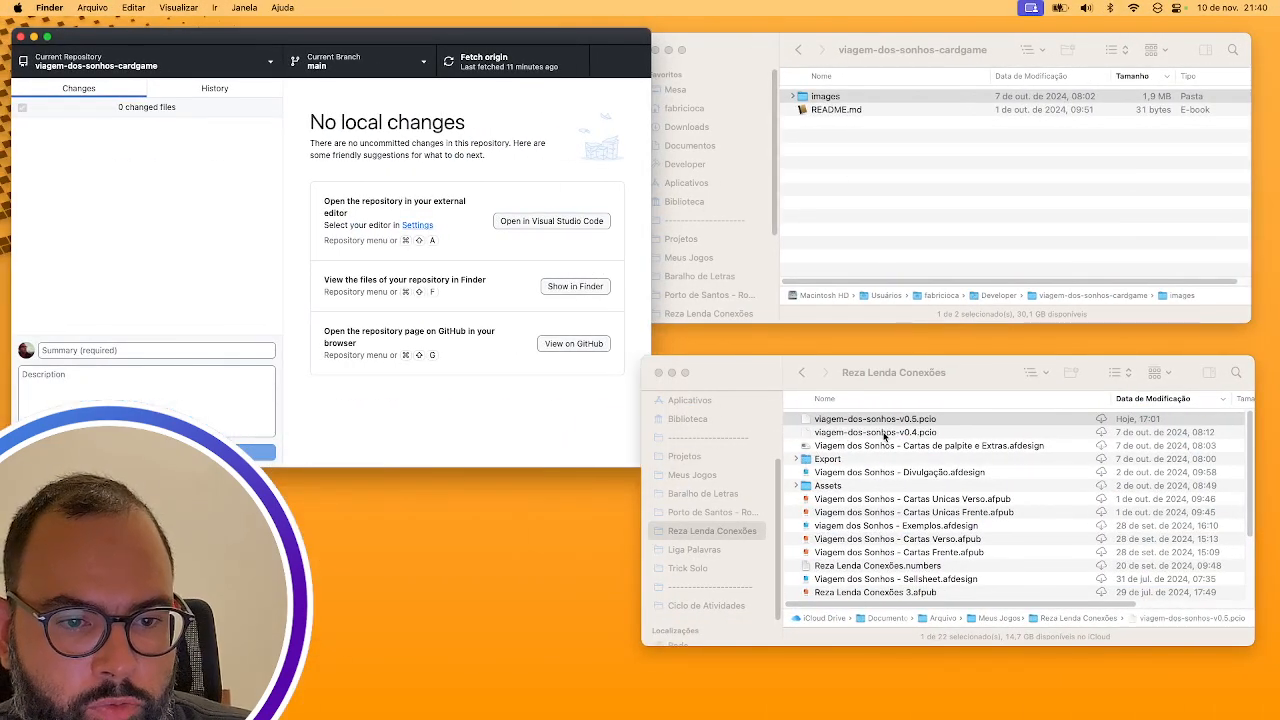
left_click_drag(857, 420, 689, 274)
key("super+Tab")
key("super+Tab")
key("super+Tab")
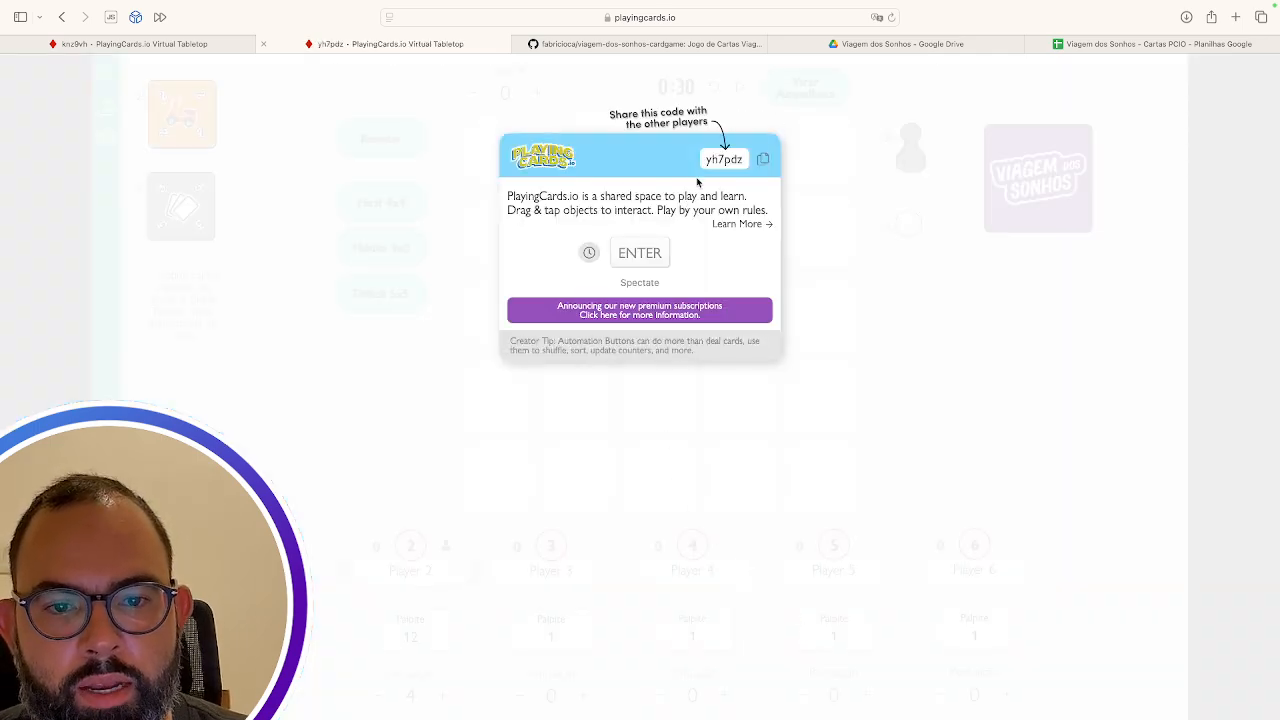
Enter the imported room, check its web address, and return to the empty 5×5 board
left_click(645, 255)
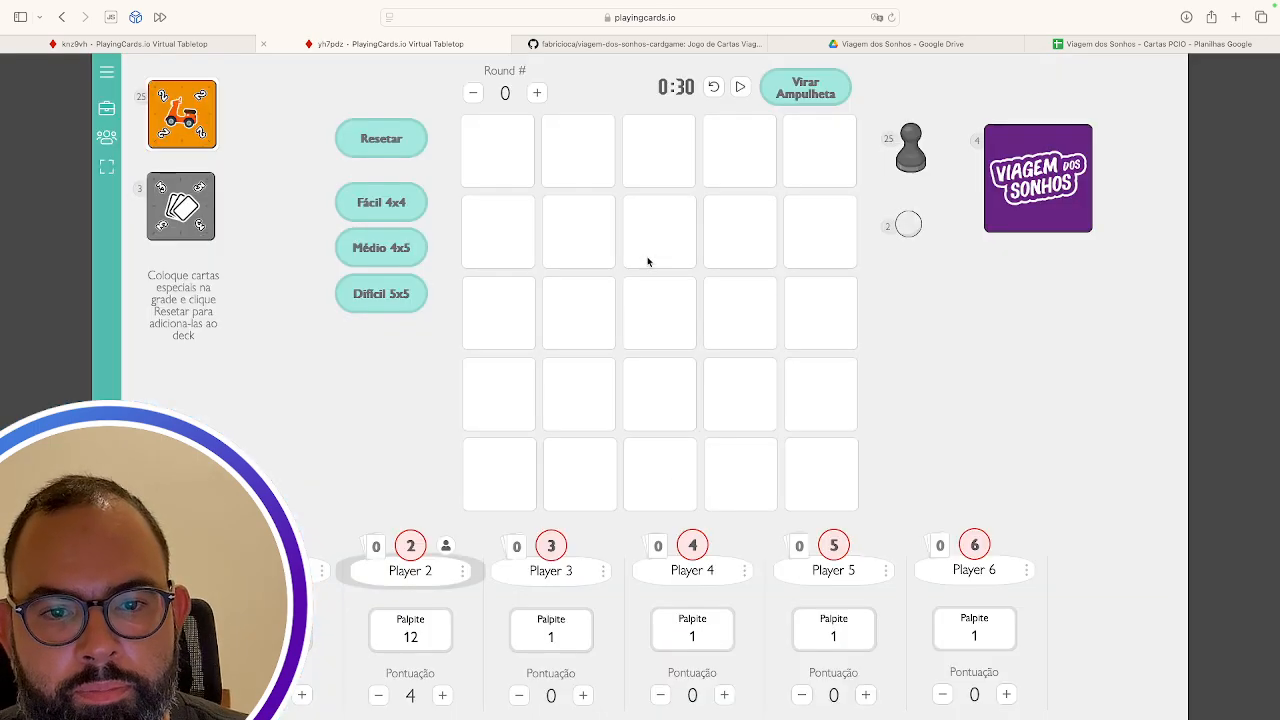
left_click(684, 20)
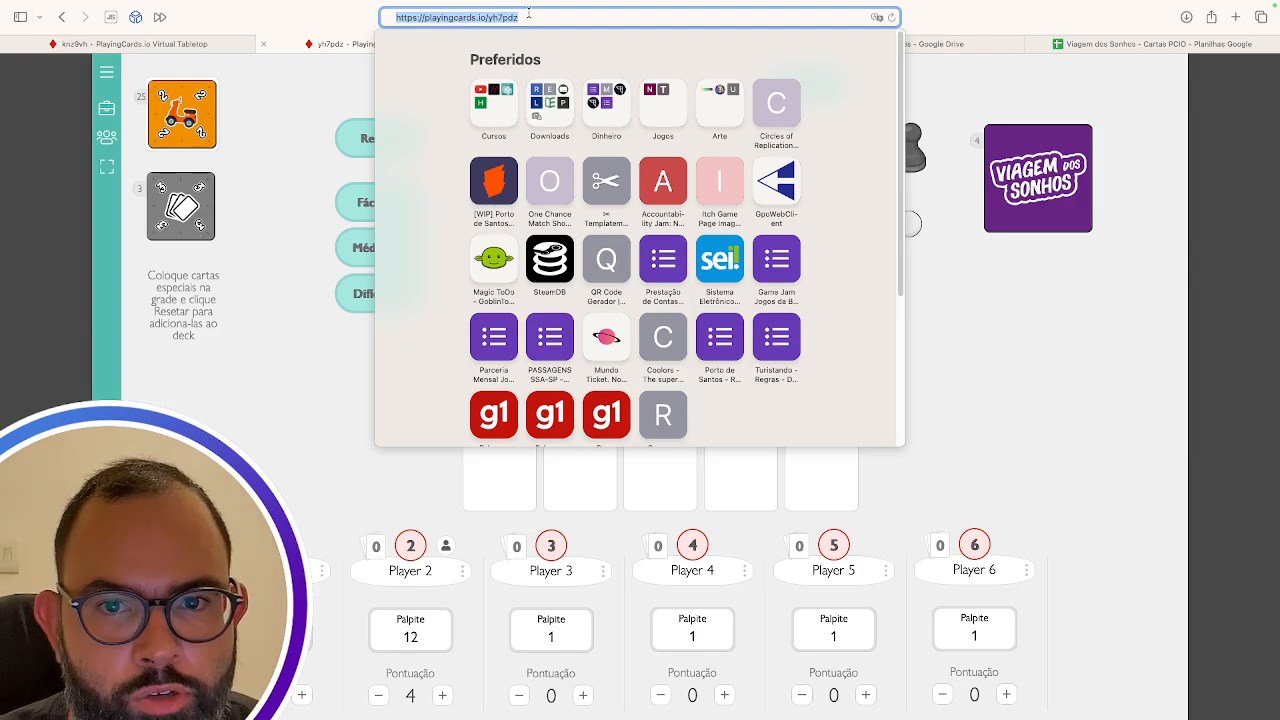
left_click(294, 210)
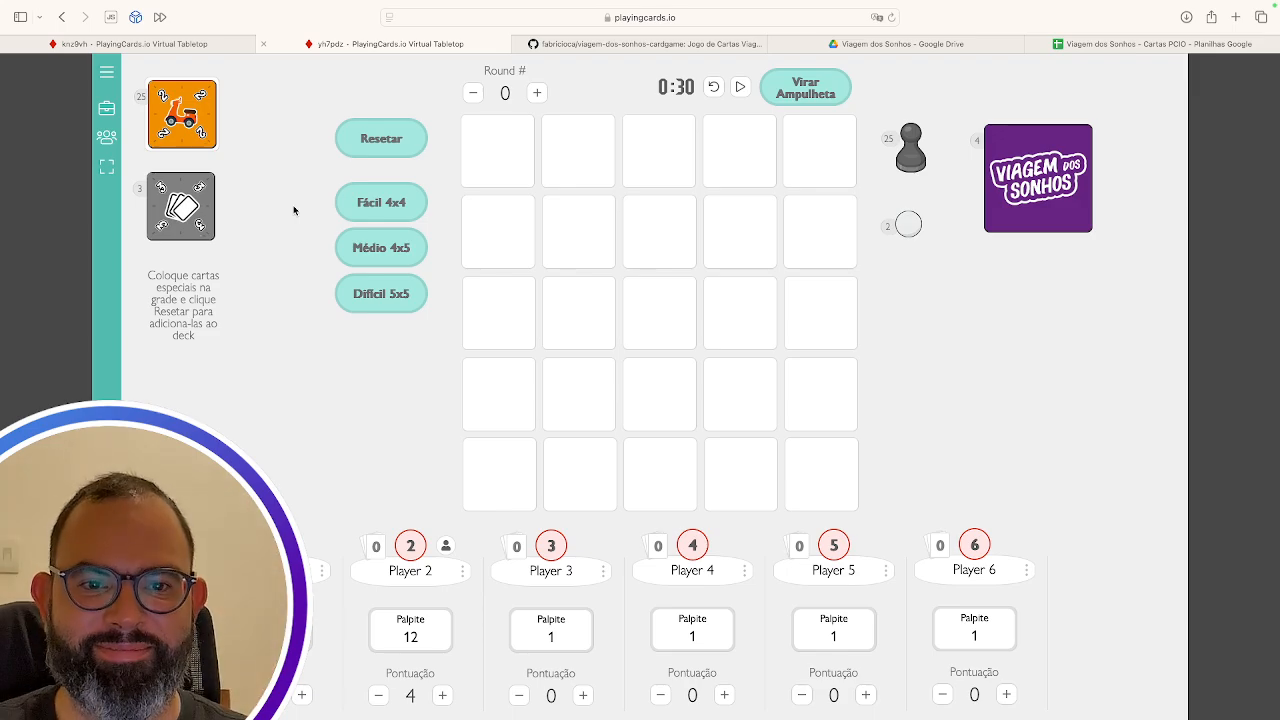
scroll(294, 210, "left", 2)
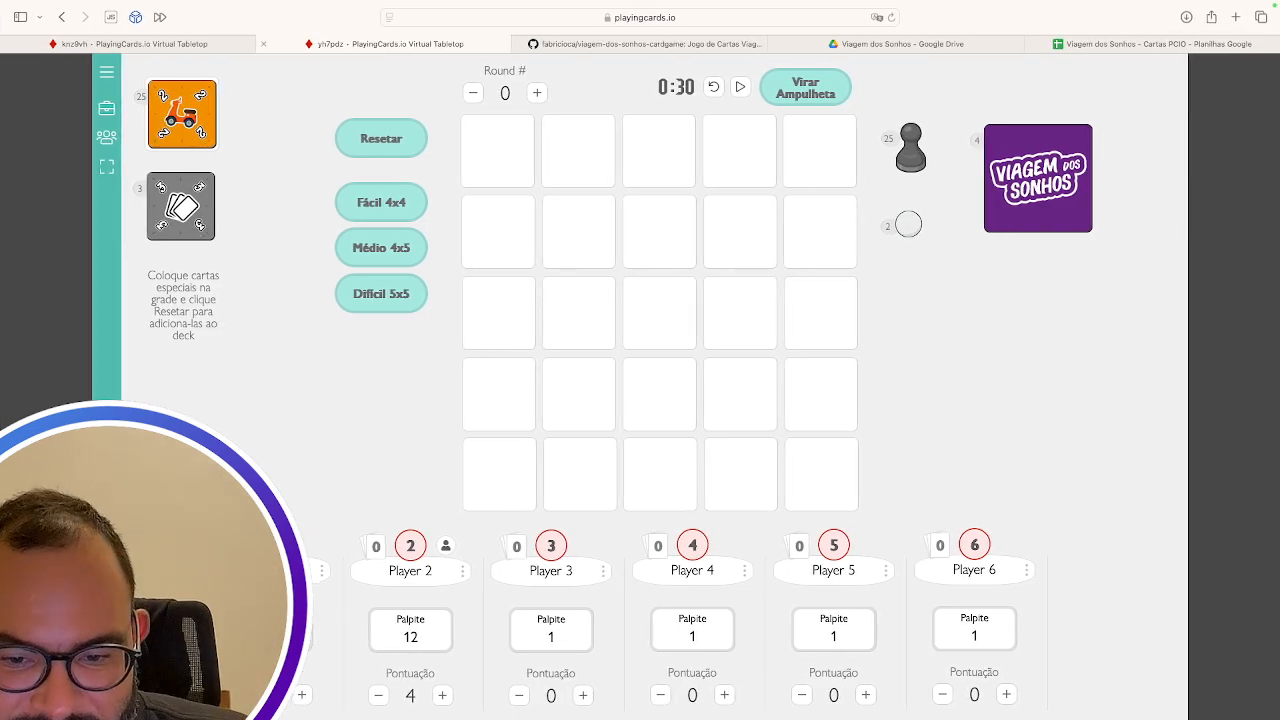